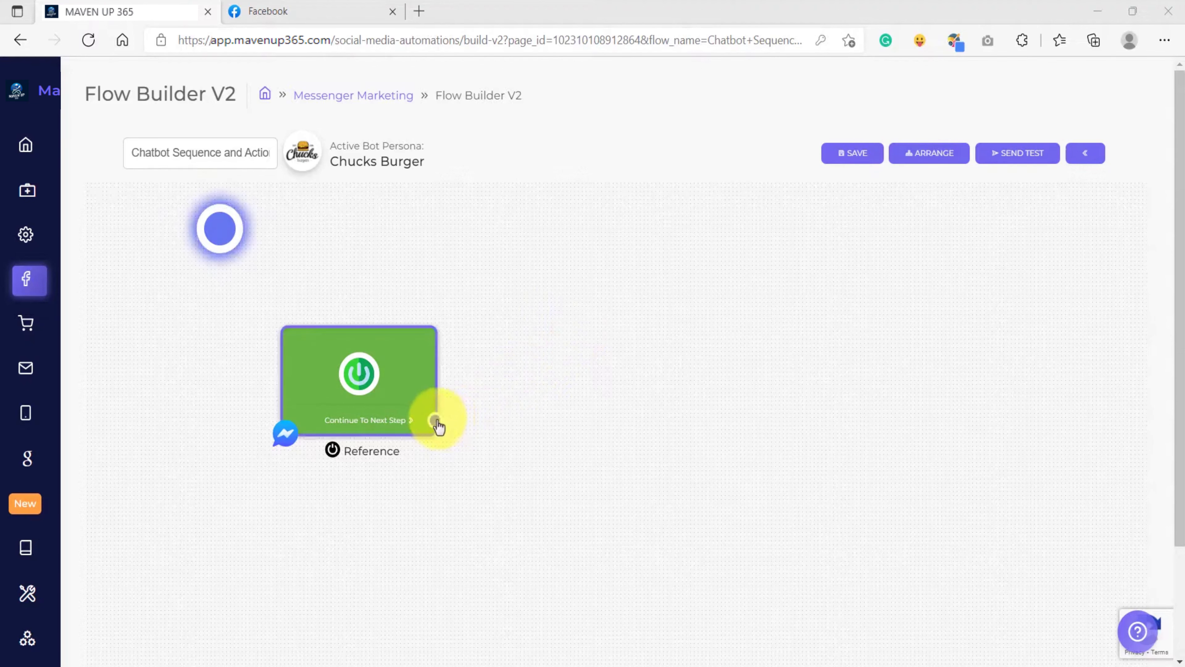
Step: Add a Text step to the flow, connected to the Reference element's next step
{"action": "left_click", "coordinate": [597, 304]}
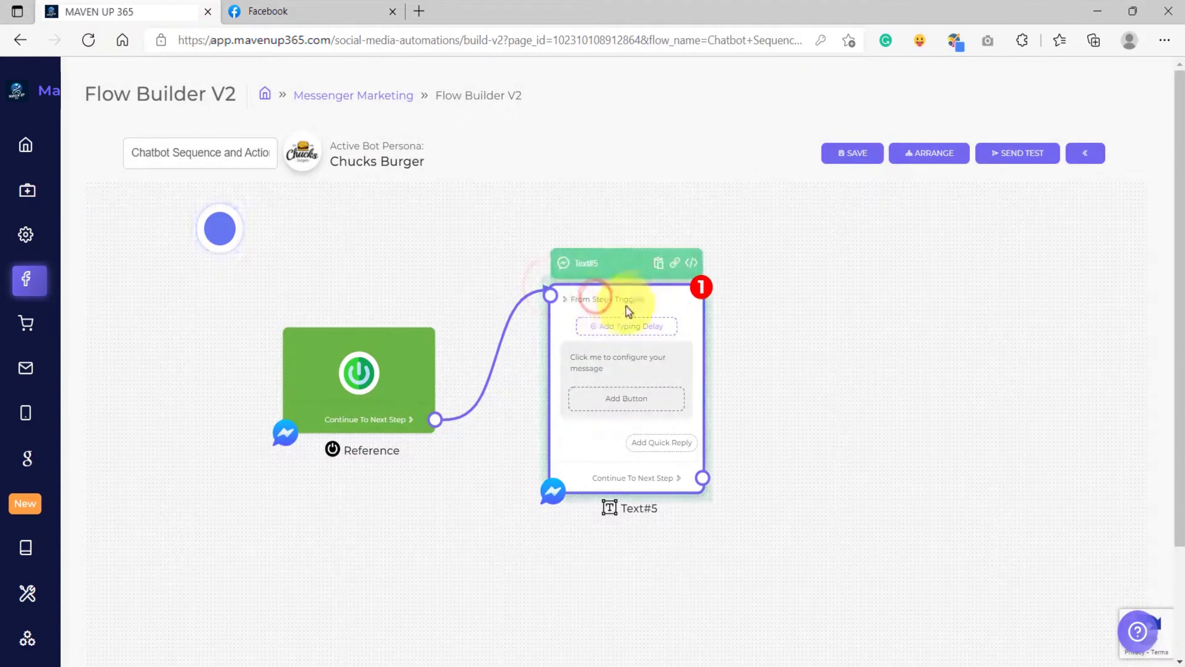
{"action": "left_click_drag", "start_coordinate": [499, 256], "coordinate": [496, 319]}
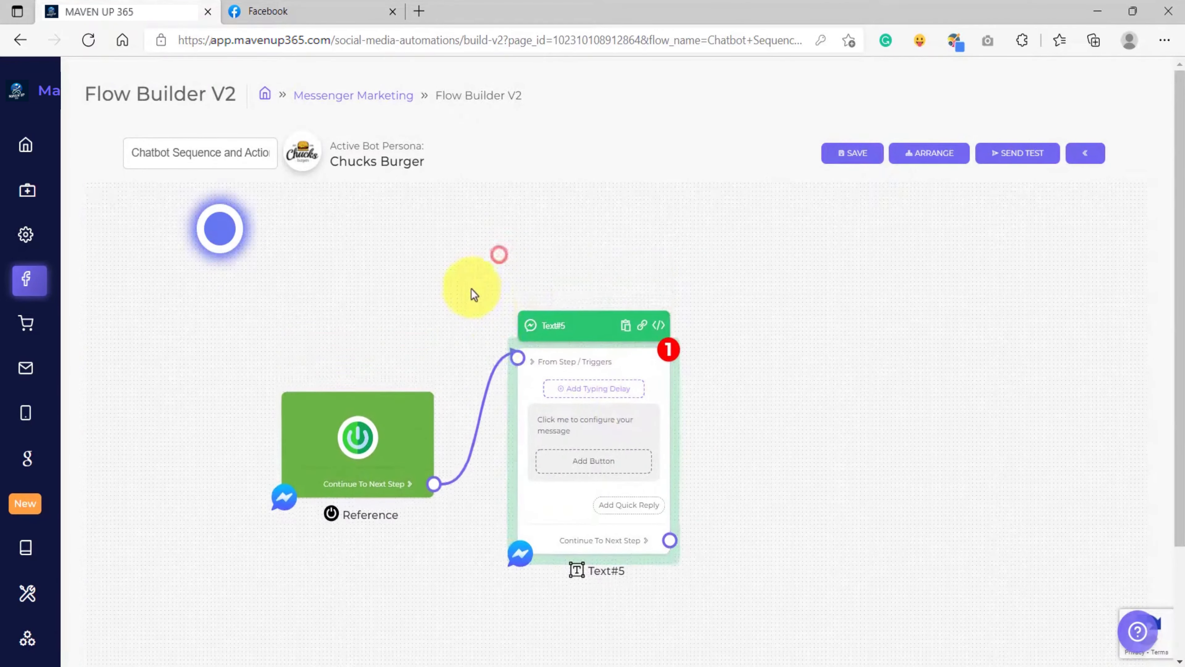
Step: Add a Triggers element leading to the text step, configured as a Keyword trigger with the keyword "sequence" and Wide matching
{"action": "right_click", "coordinate": [445, 260]}
{"action": "left_click", "coordinate": [487, 624]}
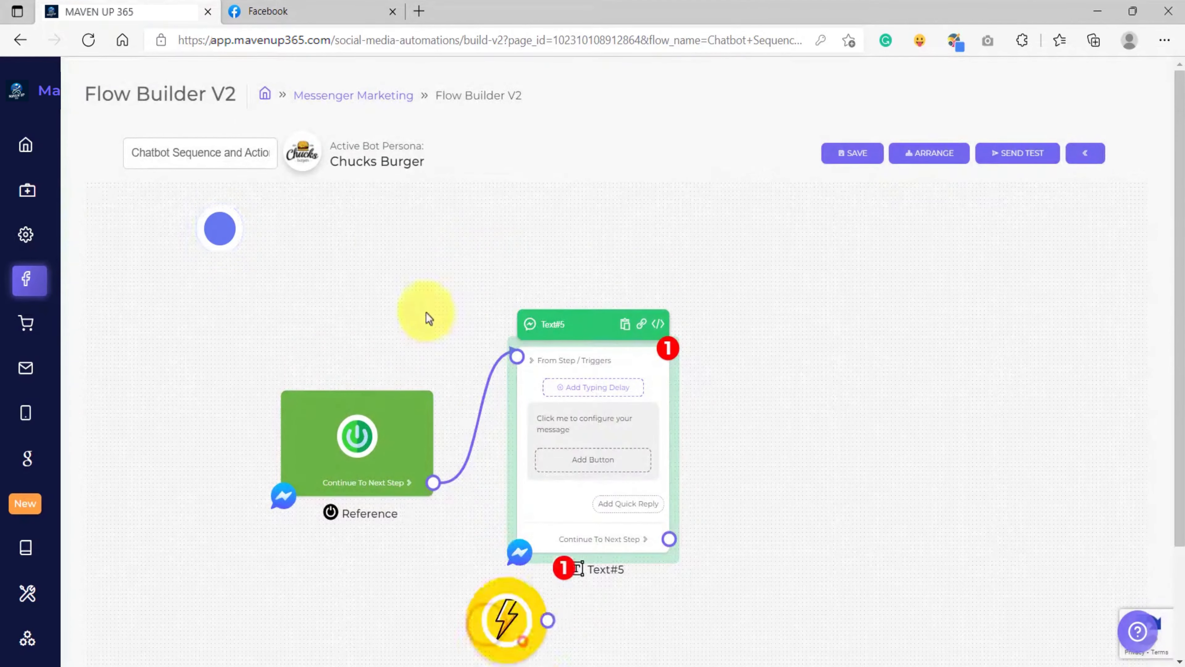
{"action": "double_click", "coordinate": [490, 386]}
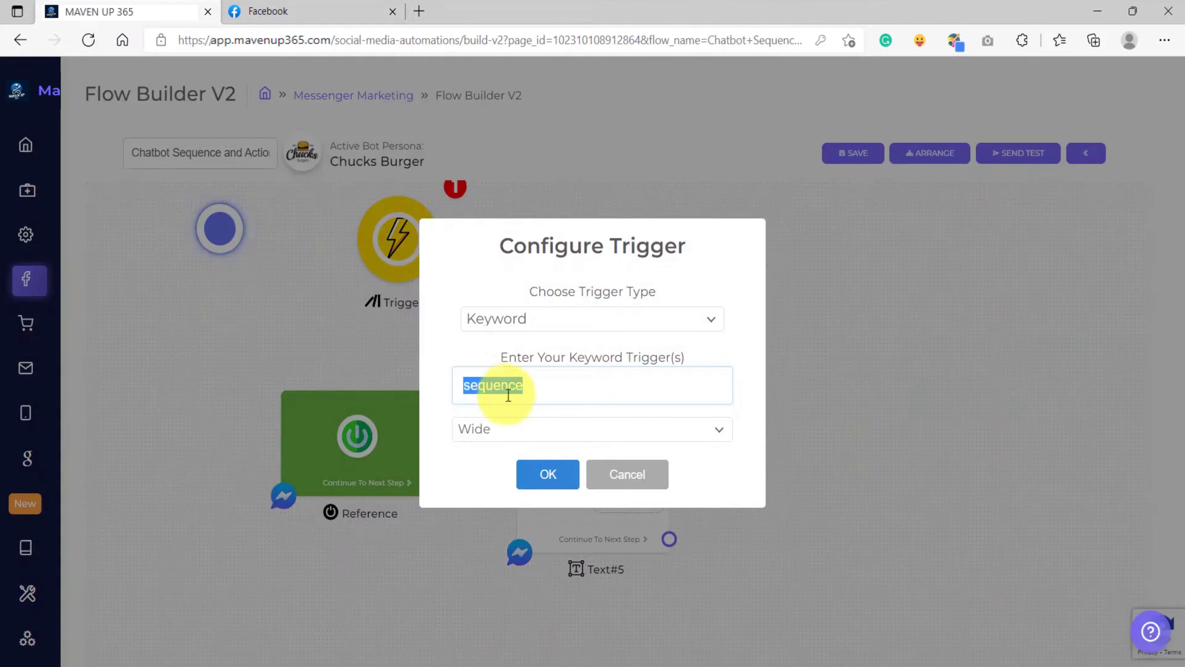
{"action": "left_click", "coordinate": [549, 474]}
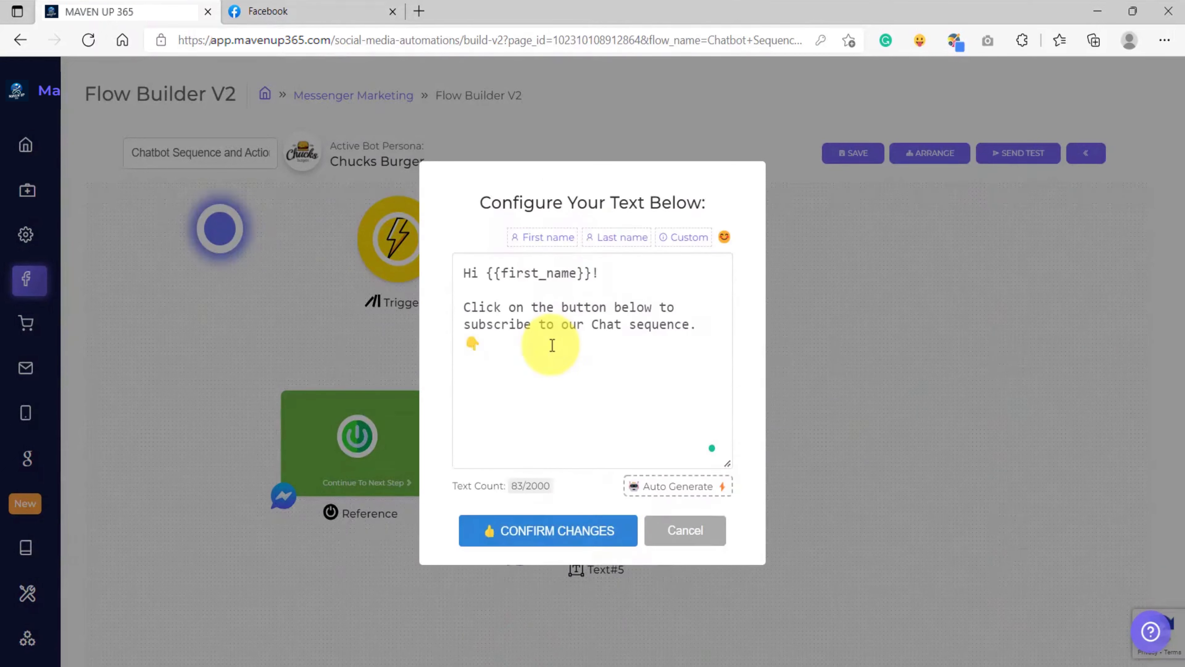
Step: Set the text step's message to "Hi {{first_name}}! Click on the button below to subscribe to our Chat sequence. 👇"
{"action": "left_click", "coordinate": [492, 349]}
{"action": "key", "text": "ctrl+a"}
{"action": "left_click", "coordinate": [535, 355]}
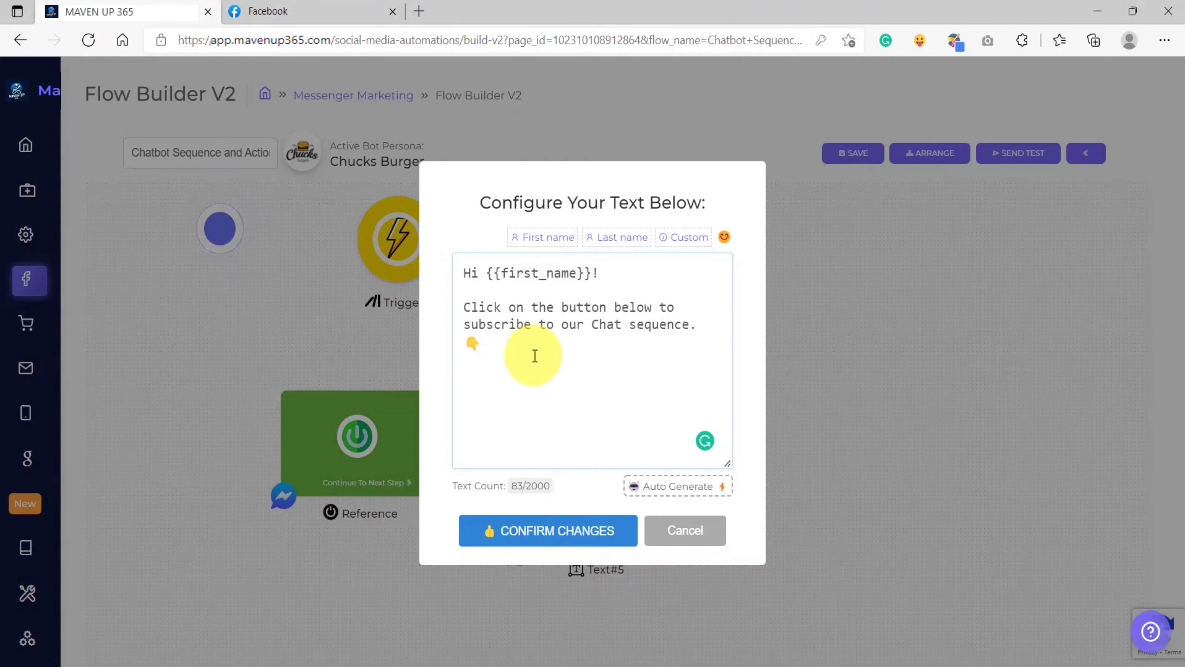
{"action": "left_click", "coordinate": [543, 530]}
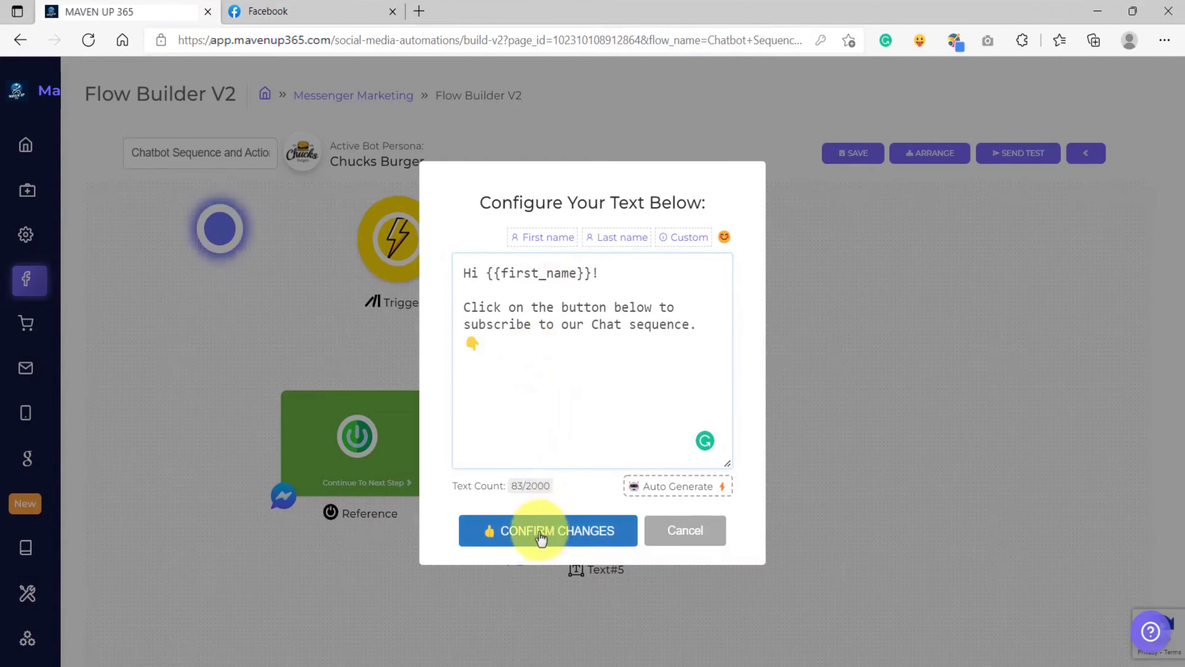
Step: Add a button with the text "SUBSCRIBE NOW" and the type Next Step to the text message
{"action": "left_click", "coordinate": [747, 505]}
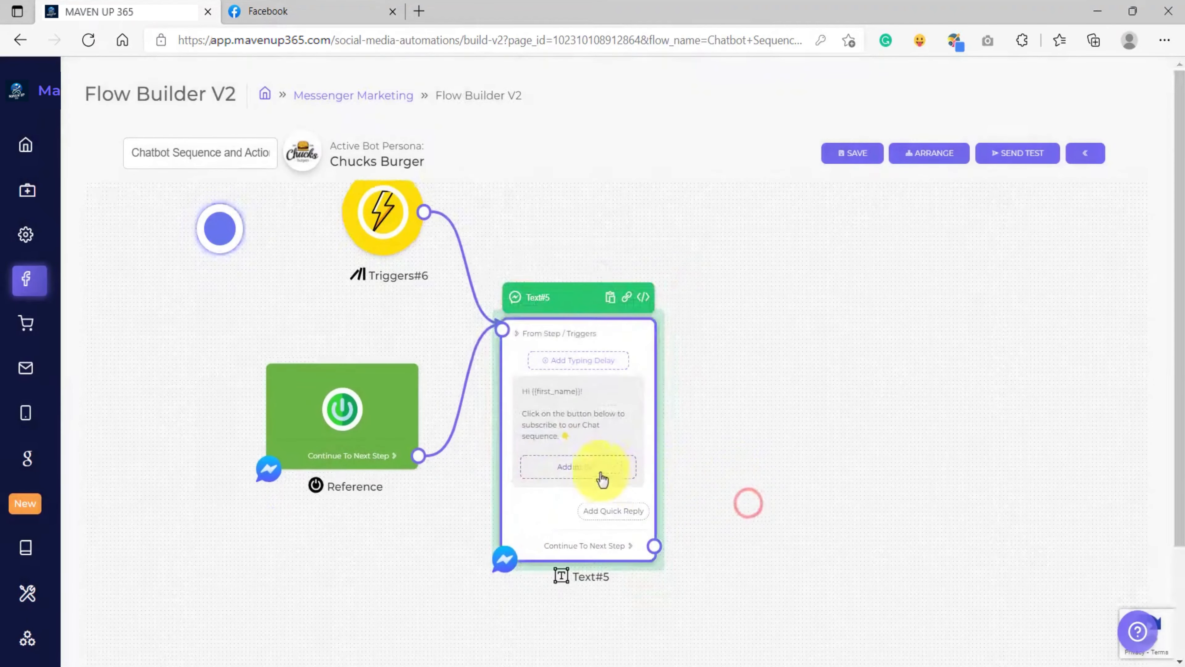
{"action": "left_click", "coordinate": [584, 468]}
{"action": "left_click", "coordinate": [563, 336]}
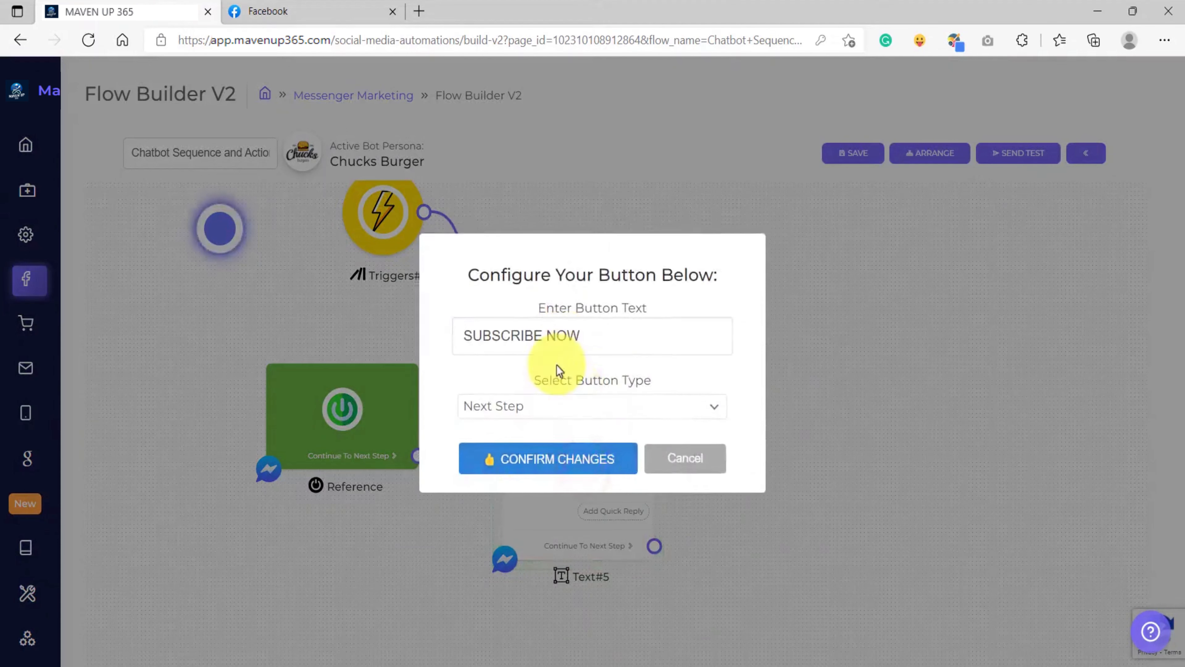
{"action": "left_click_drag", "start_coordinate": [631, 331], "coordinate": [444, 341]}
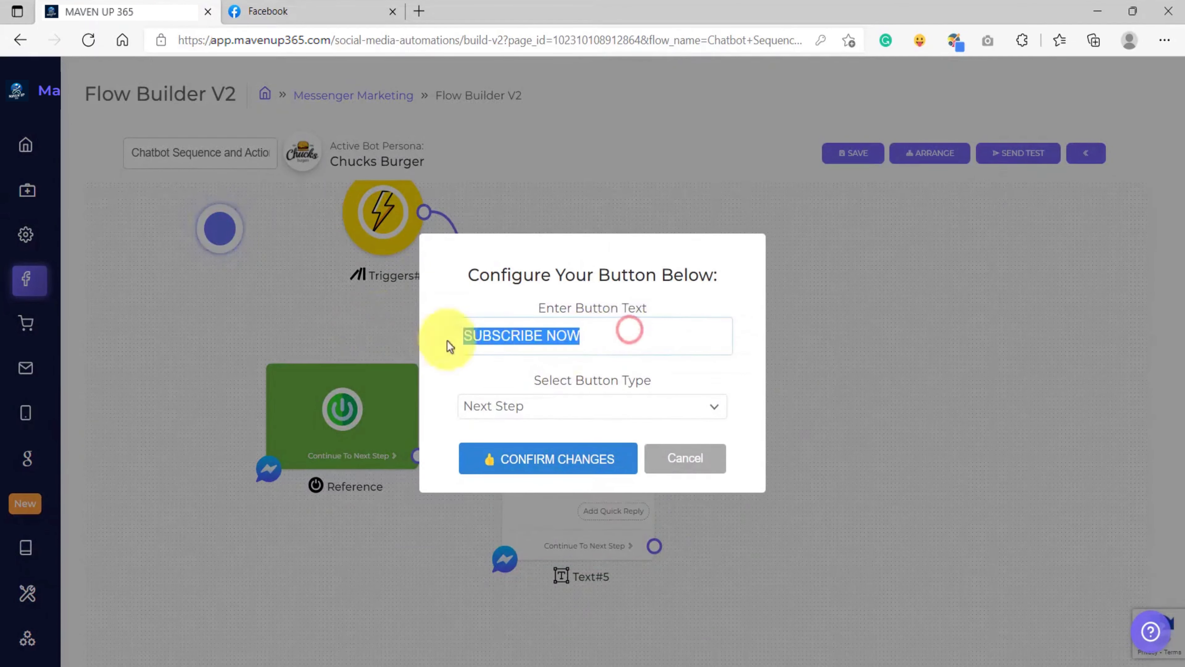
{"action": "left_click", "coordinate": [556, 368]}
{"action": "left_click", "coordinate": [532, 456]}
Step: Add a second Text step connected to the SUBSCRIBE NOW button
{"action": "scroll", "coordinate": [642, 448], "scroll_direction": "down", "scroll_amount": 4}
{"action": "left_click_drag", "start_coordinate": [755, 436], "coordinate": [588, 436]}
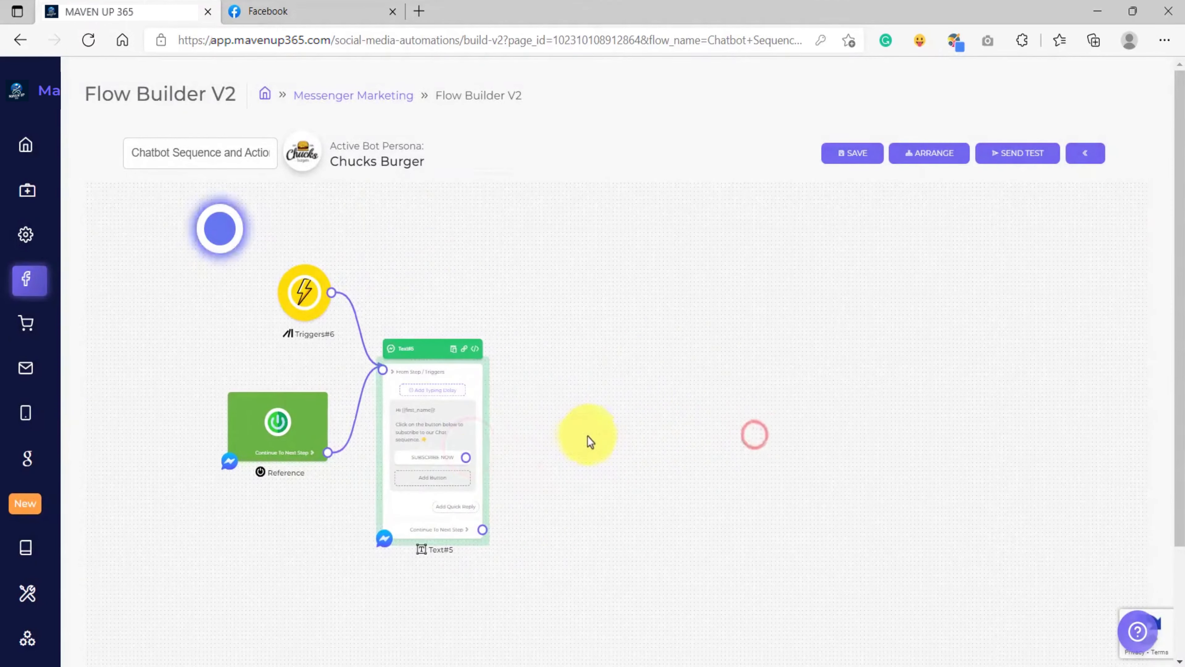
{"action": "left_click_drag", "start_coordinate": [468, 457], "coordinate": [604, 374]}
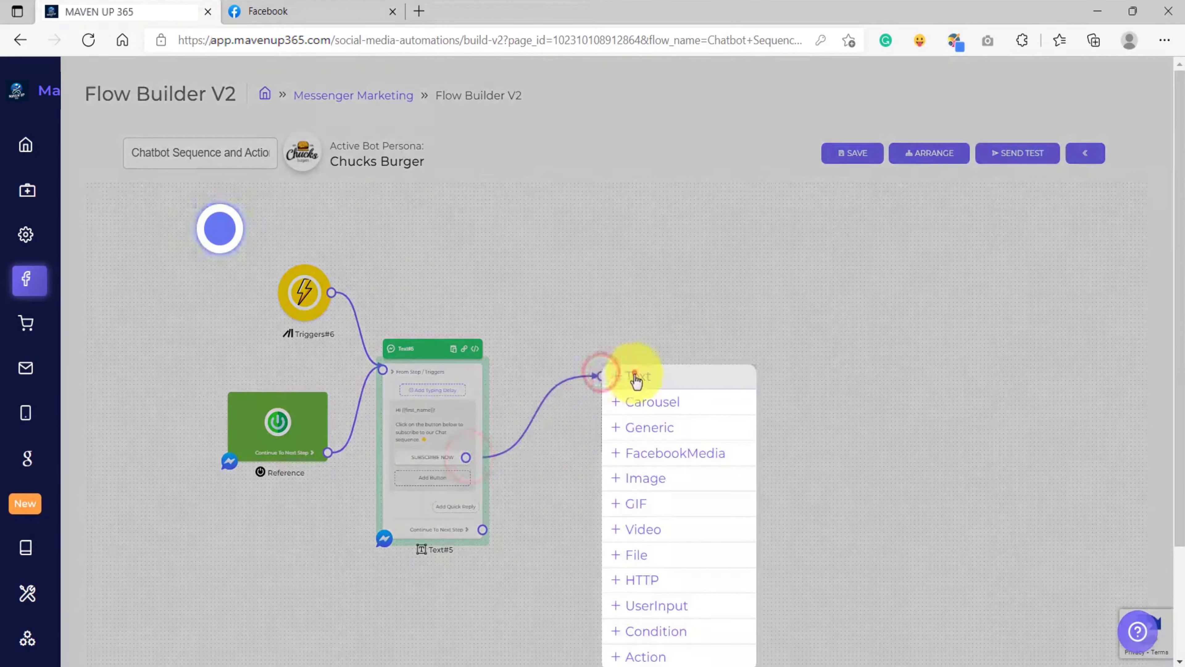
{"action": "left_click", "coordinate": [635, 377]}
Step: Set the second text message to "Great {{first_name}}! Are now subscribed to our Chat sequence!" and shift the step slightly further from the first message
{"action": "left_click", "coordinate": [644, 394]}
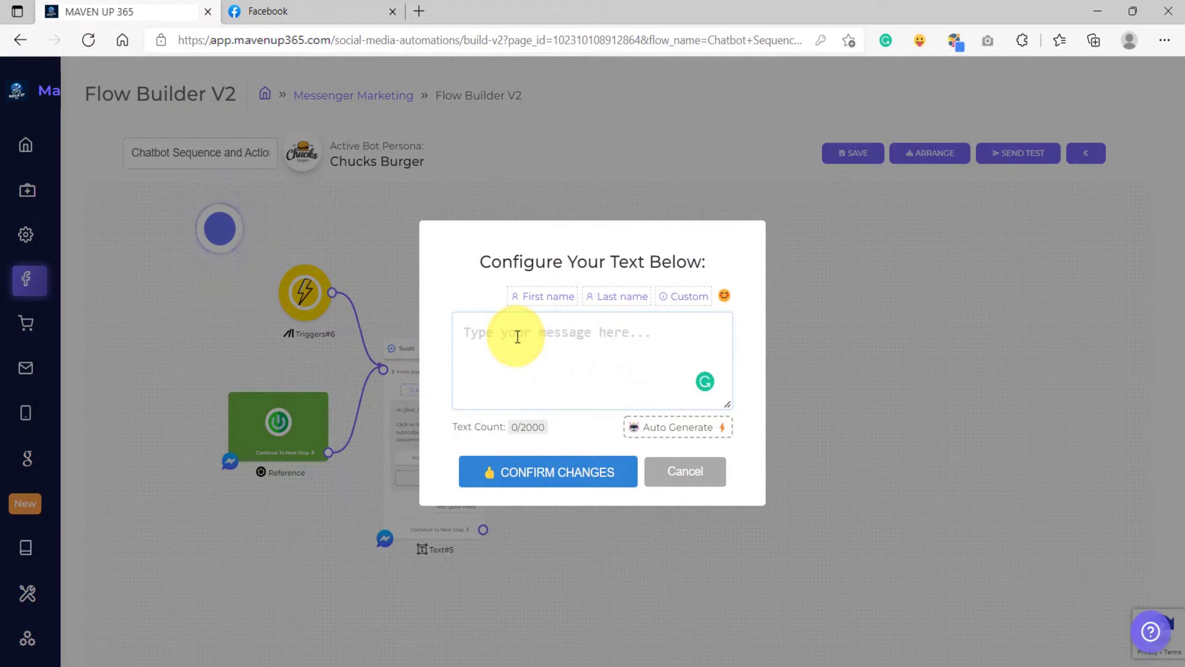
{"action": "left_click", "coordinate": [518, 337]}
{"action": "type", "text": "Great {{first_name}}!  Are now subscribed to our Chat sequence!"}
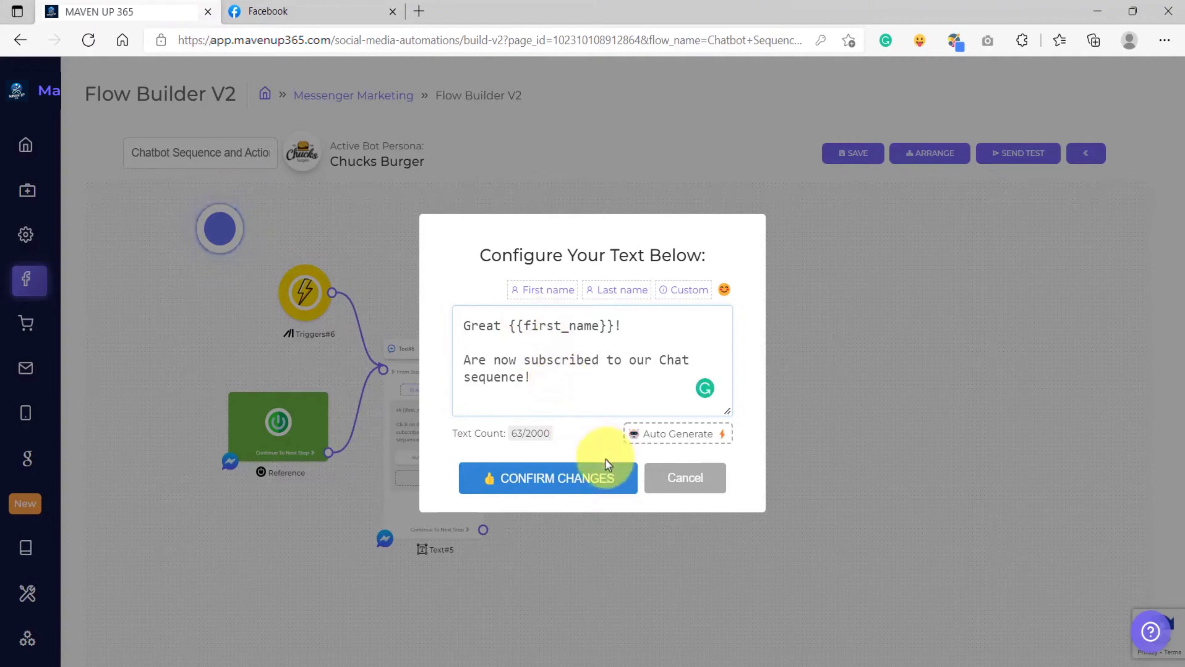
{"action": "left_click", "coordinate": [550, 474]}
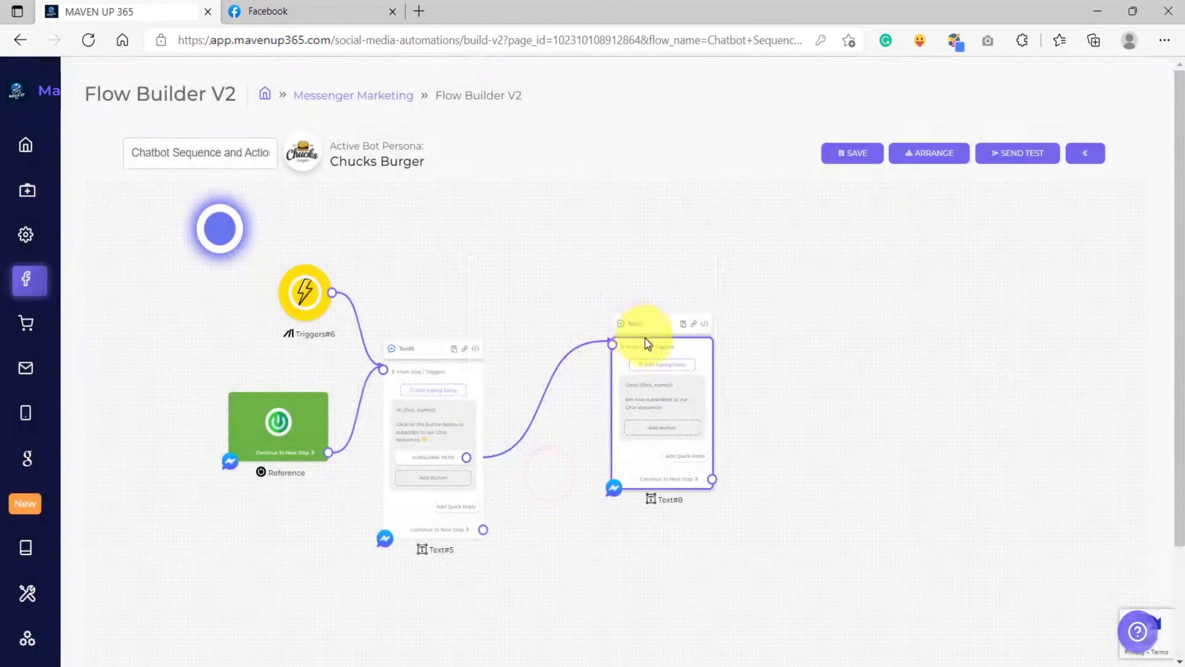
{"action": "left_click_drag", "start_coordinate": [646, 337], "coordinate": [673, 340]}
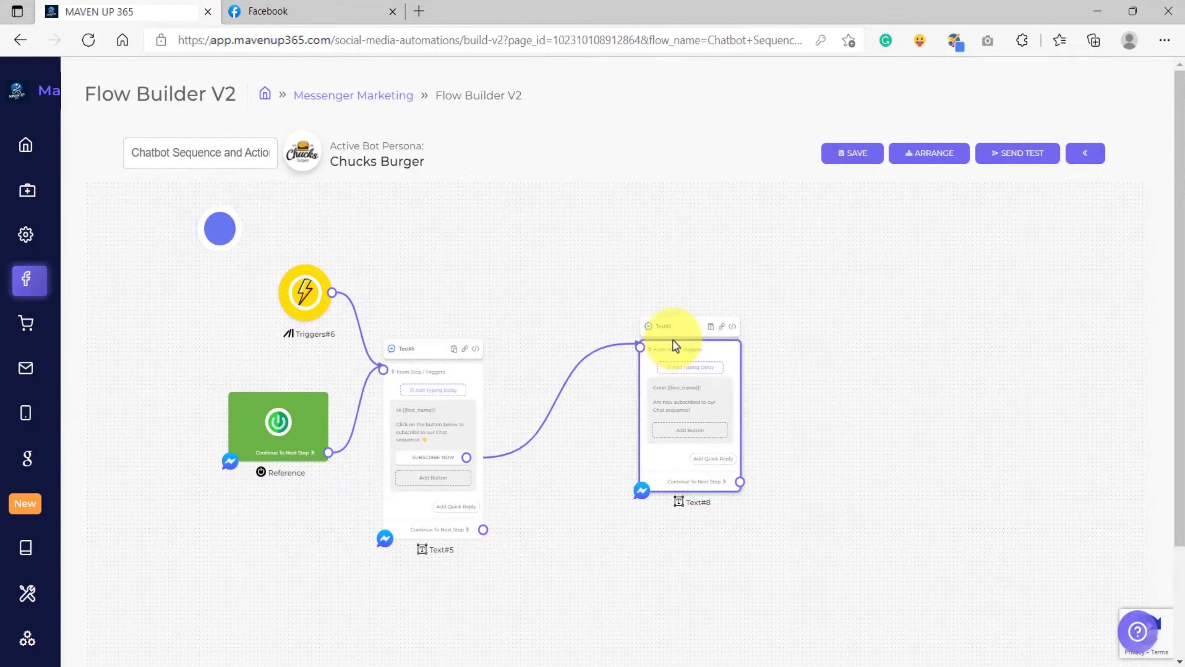
{"action": "left_click", "coordinate": [672, 339]}
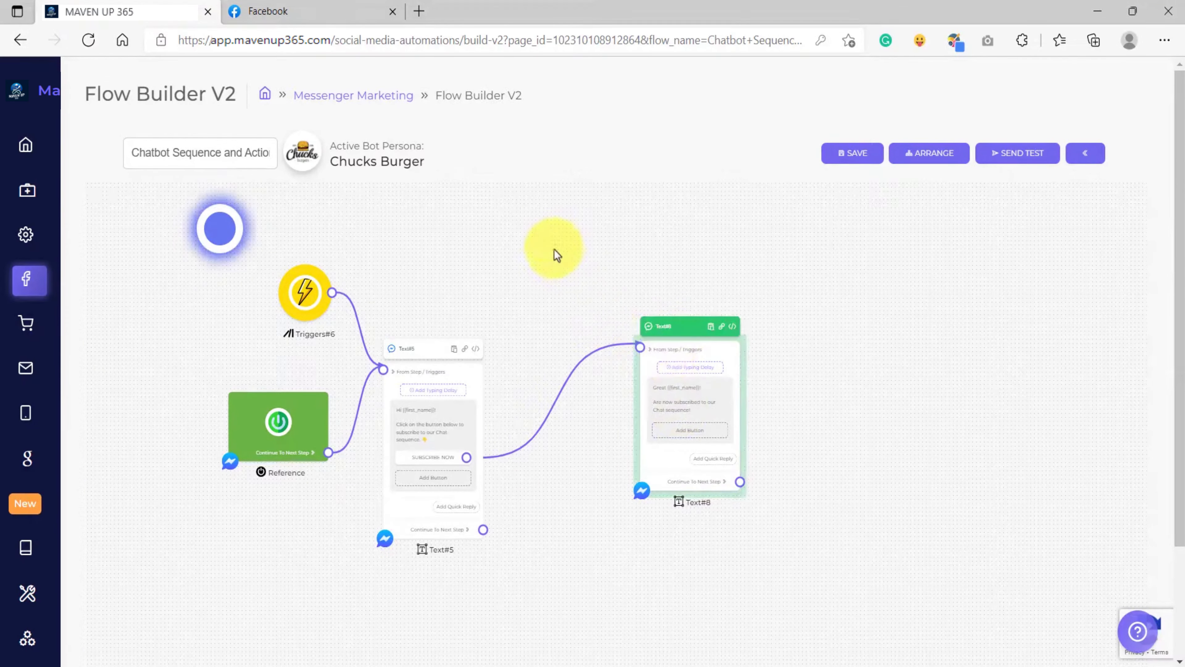
Step: Add an Action step above the messages and connect its next step to the second text step
{"action": "right_click", "coordinate": [547, 236]}
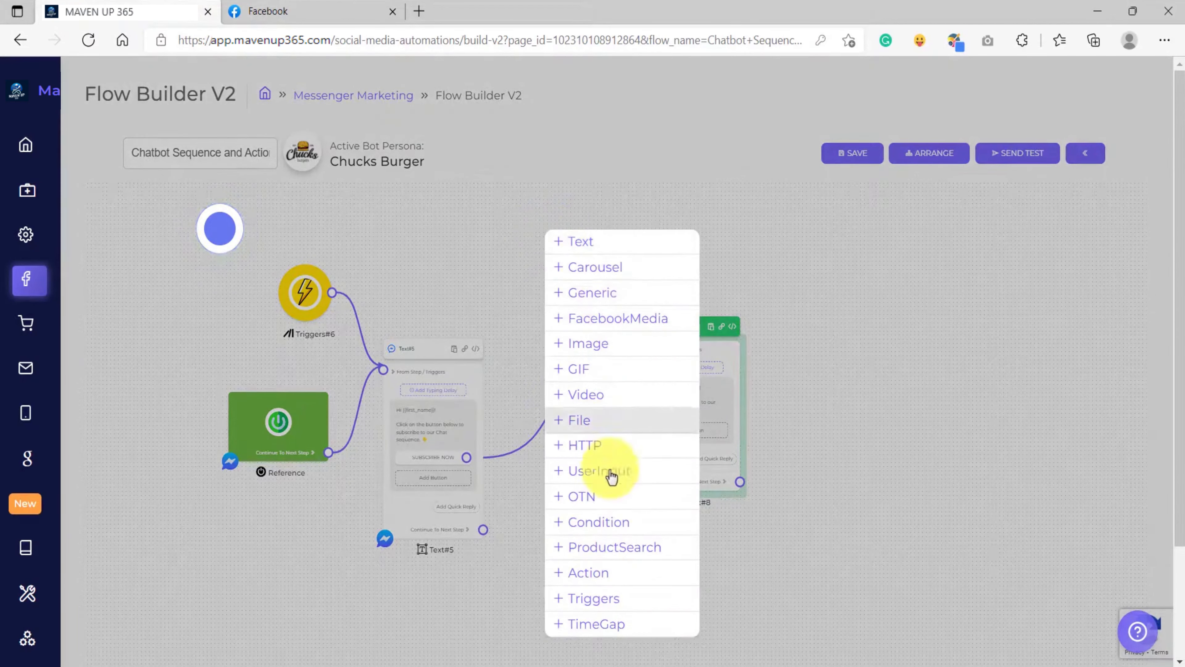
{"action": "left_click", "coordinate": [626, 573]}
{"action": "left_click_drag", "start_coordinate": [558, 326], "coordinate": [542, 256]}
{"action": "left_click_drag", "start_coordinate": [601, 307], "coordinate": [639, 350]}
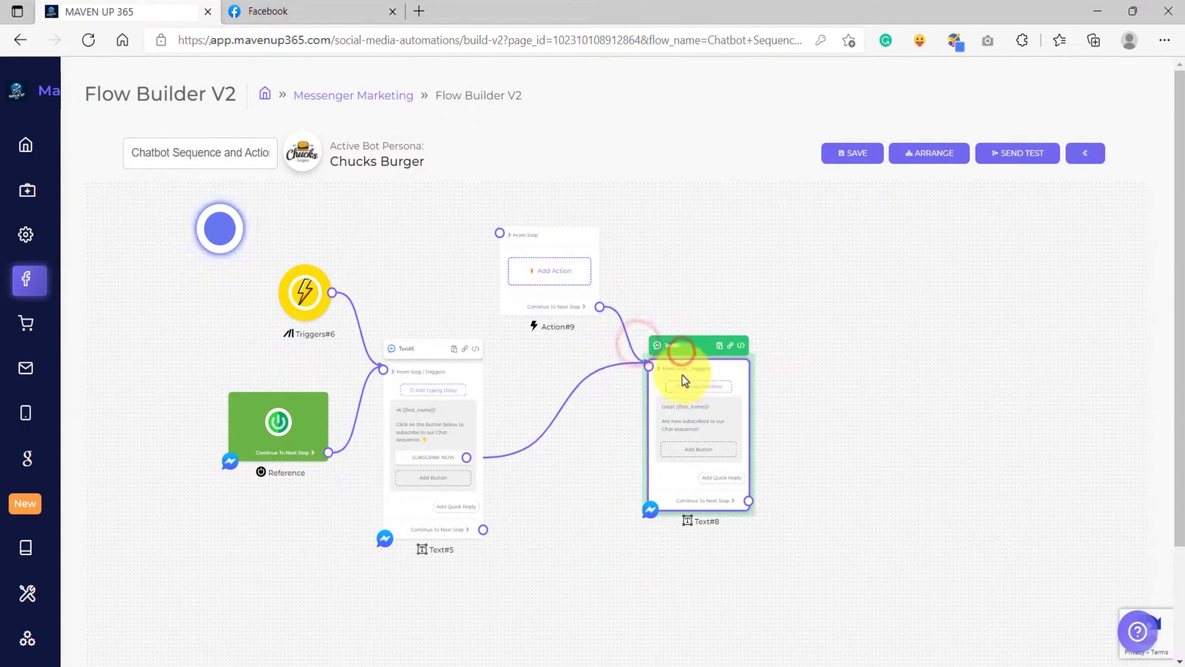
Step: Try to add a Messenger Sequence action with the add option and choose a sequence for it in the Action step
{"action": "scroll", "coordinate": [666, 329], "scroll_direction": "up", "scroll_amount": 3}
{"action": "scroll", "coordinate": [555, 330], "scroll_direction": "up", "scroll_amount": 5}
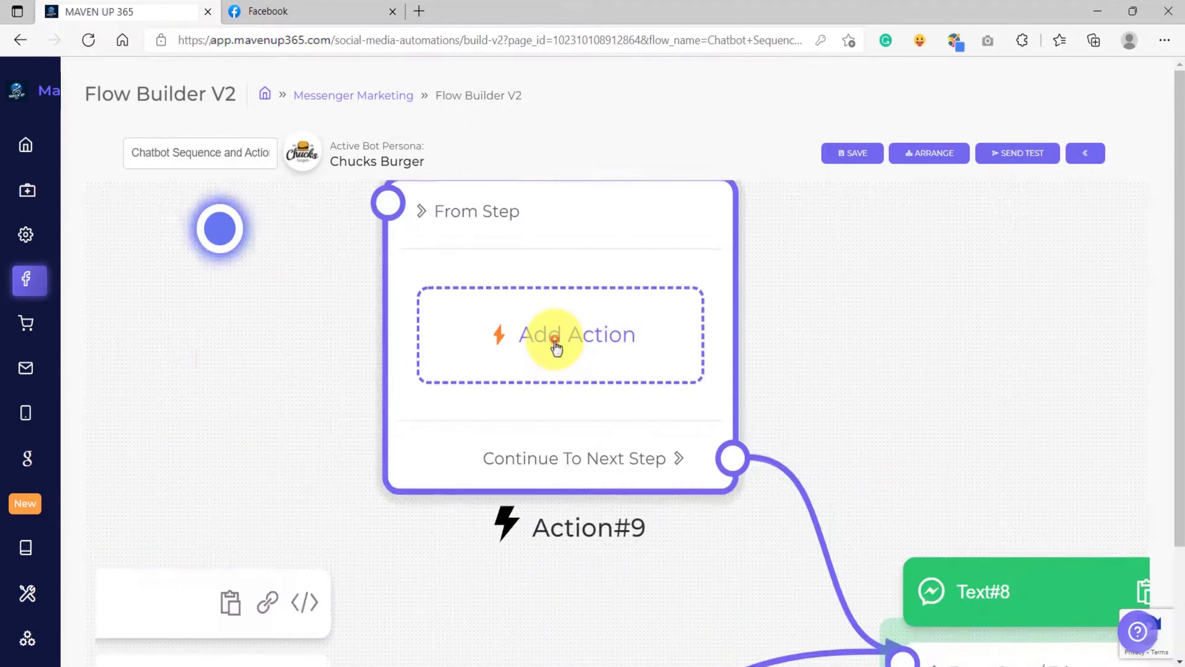
{"action": "left_click", "coordinate": [543, 330]}
{"action": "left_click", "coordinate": [550, 306]}
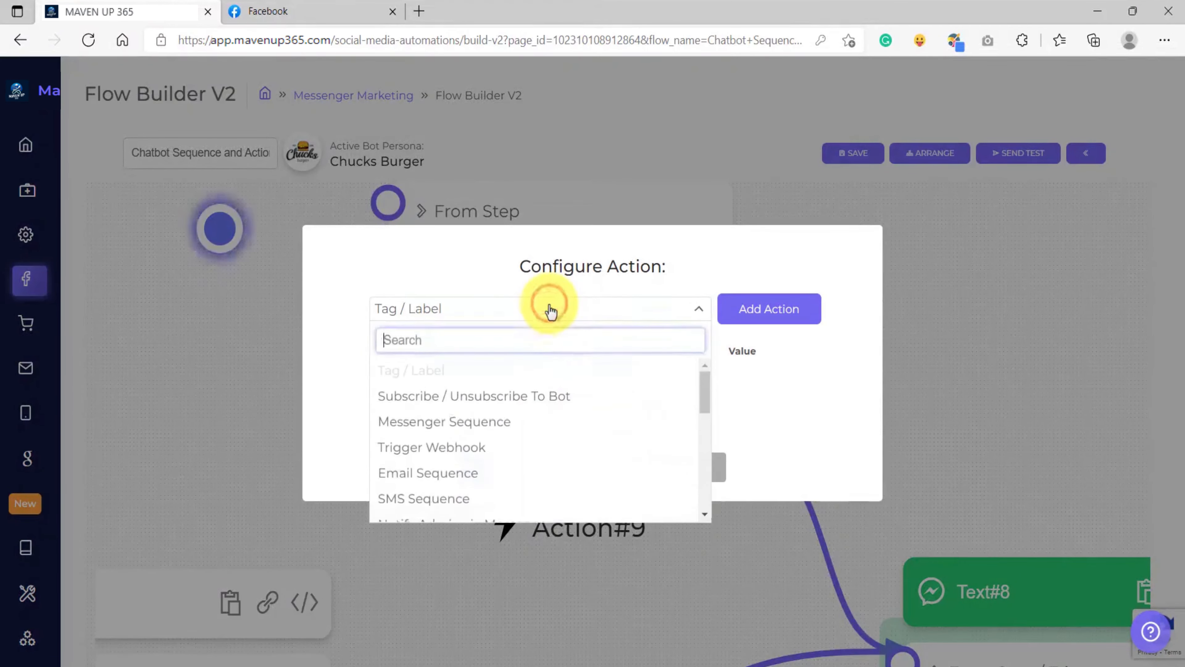
{"action": "left_click", "coordinate": [487, 434]}
{"action": "left_click", "coordinate": [780, 313]}
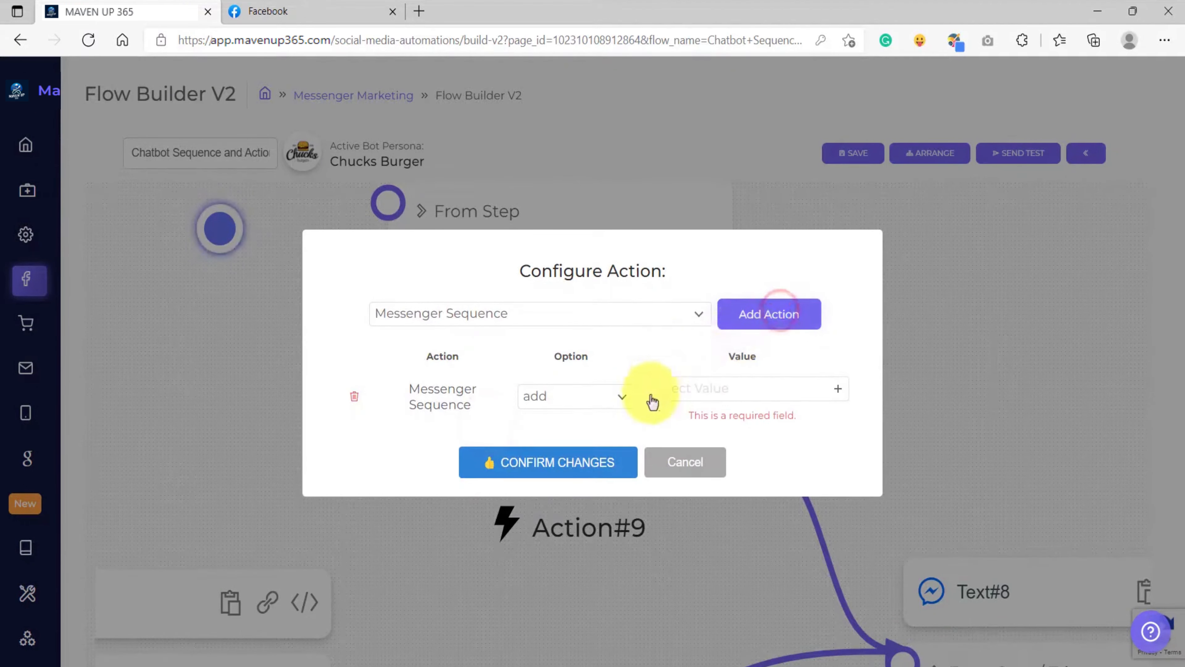
{"action": "left_click", "coordinate": [662, 393]}
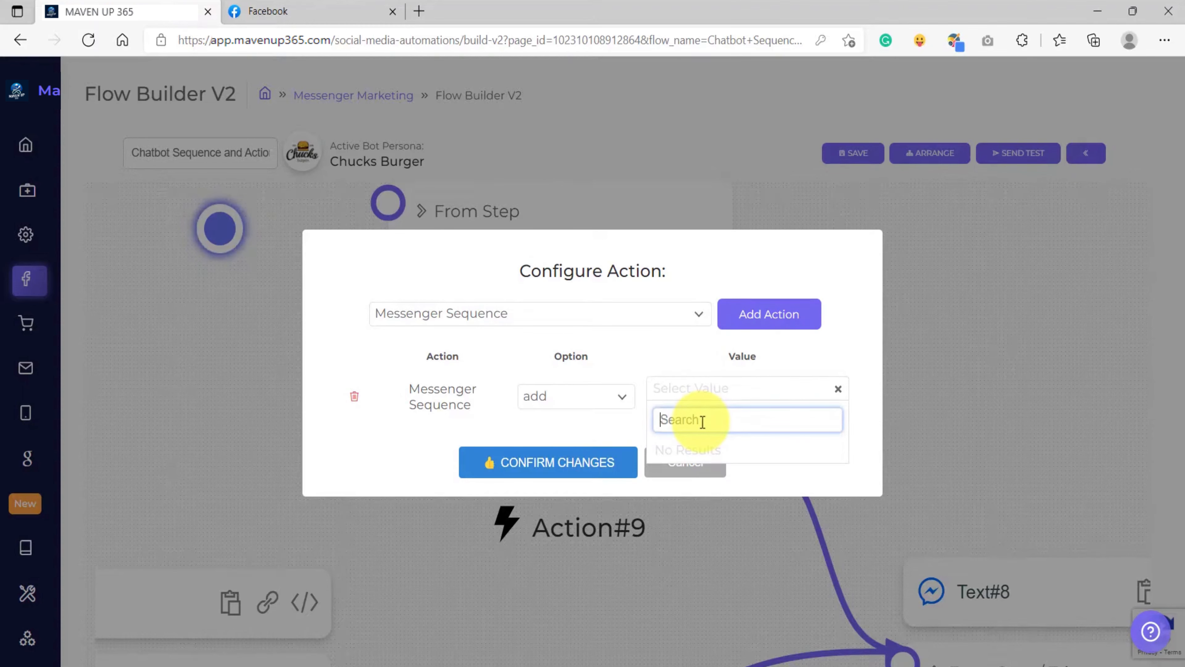
{"action": "left_click", "coordinate": [176, 318]}
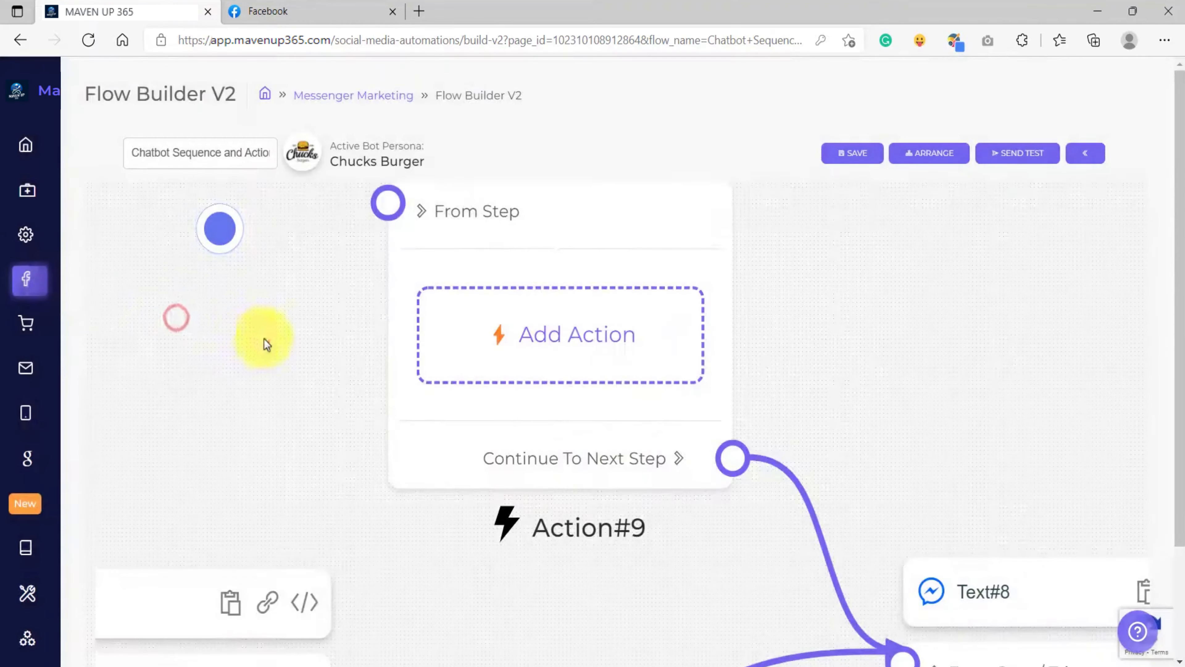
Step: Open Chat Sequences for Facebook & Instagram and start creating a new messenger sequence
{"action": "left_click", "coordinate": [74, 282]}
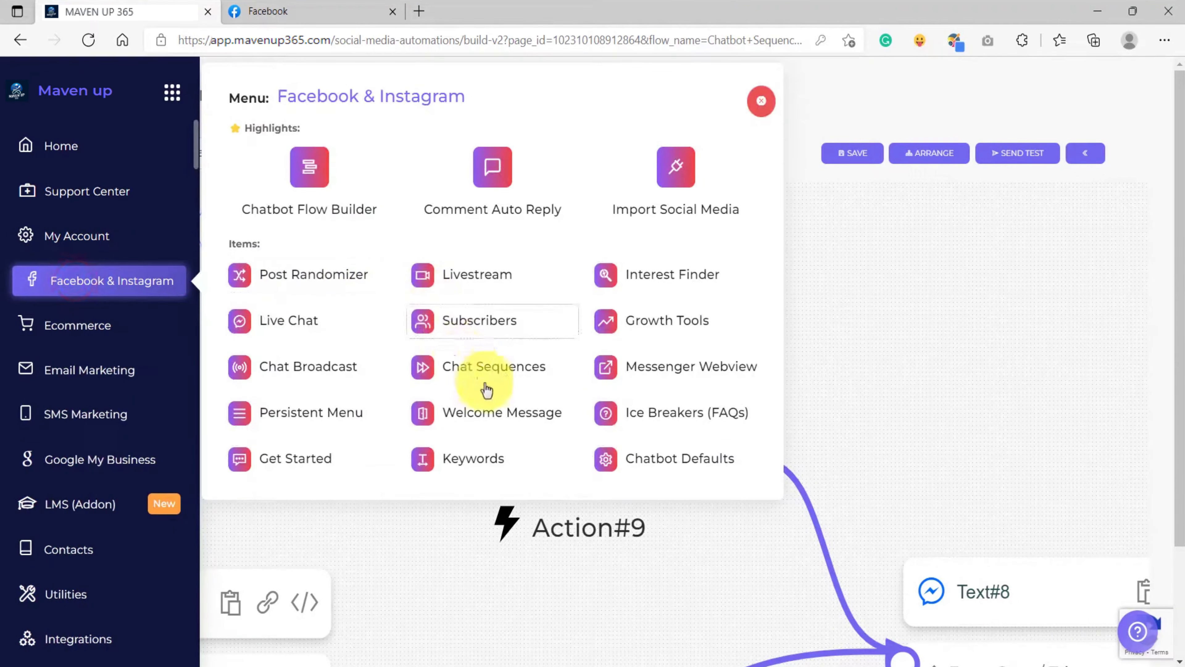
{"action": "left_click", "coordinate": [507, 378]}
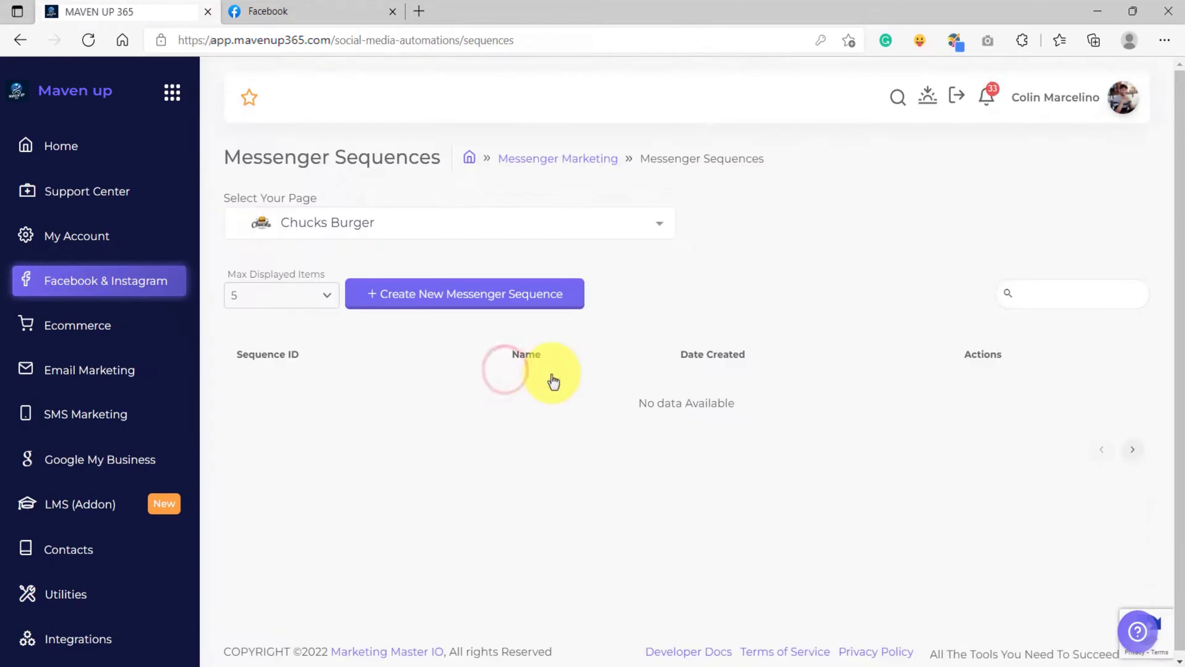
{"action": "left_click", "coordinate": [514, 306]}
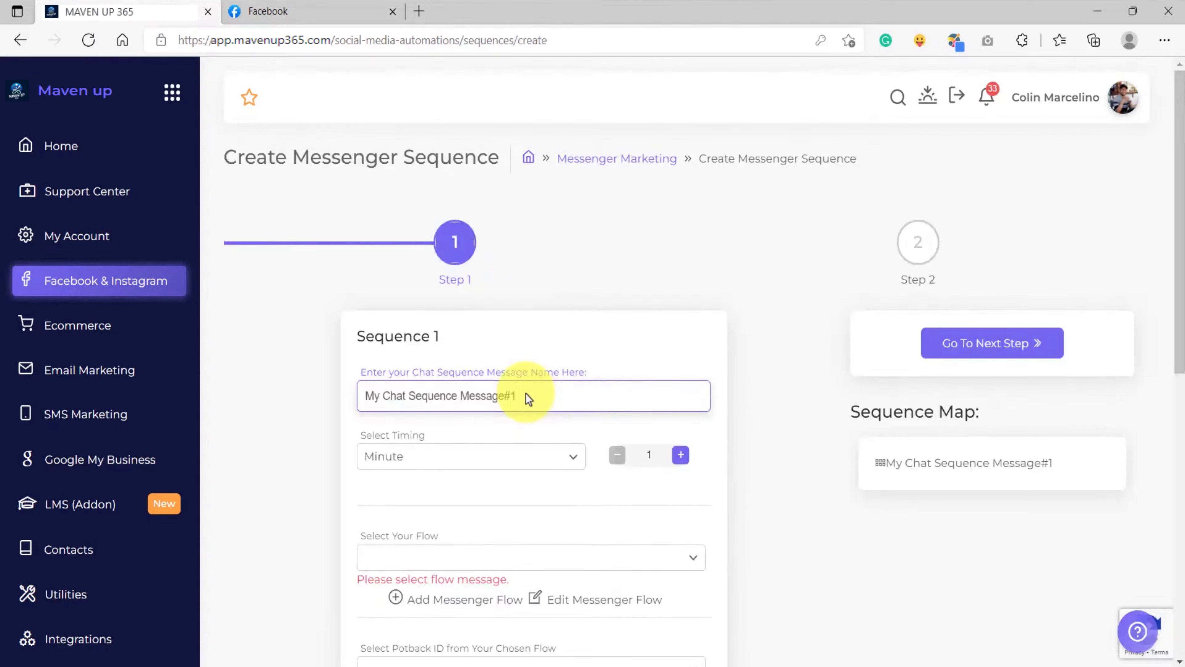
Step: Examine the first sequence message's settings: name, timing, flow selection, postback ID and the available messenger tags
{"action": "scroll", "coordinate": [526, 392], "scroll_direction": "down", "scroll_amount": 2}
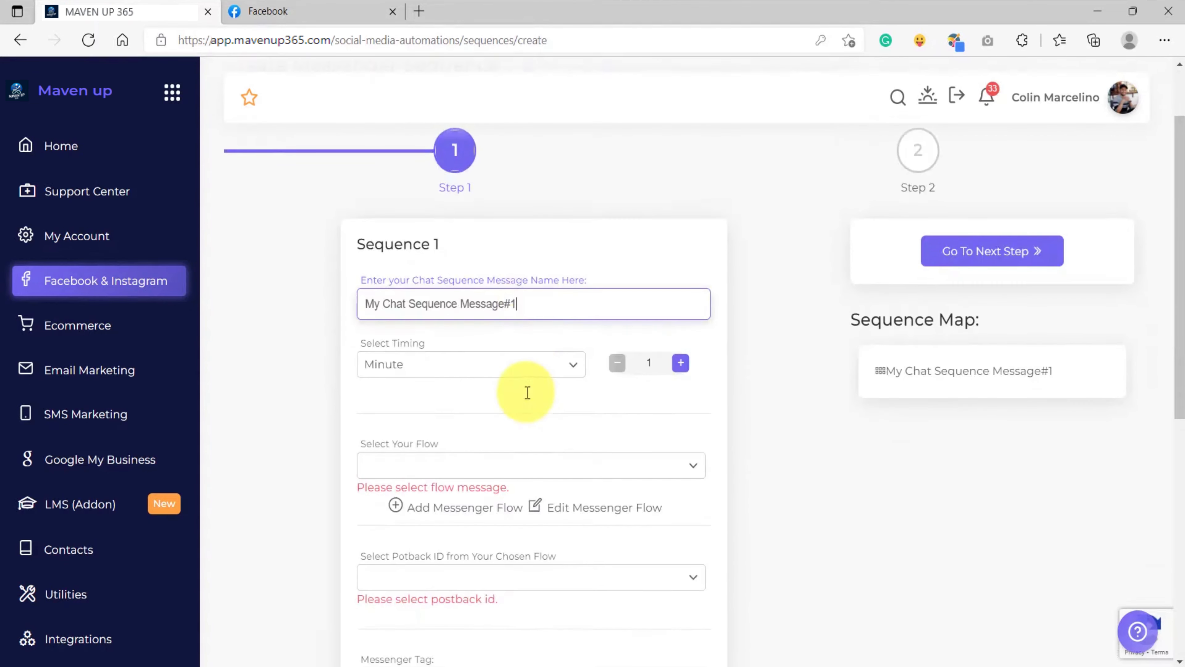
{"action": "scroll", "coordinate": [484, 341], "scroll_direction": "down", "scroll_amount": 2}
{"action": "scroll", "coordinate": [494, 345], "scroll_direction": "down", "scroll_amount": 2}
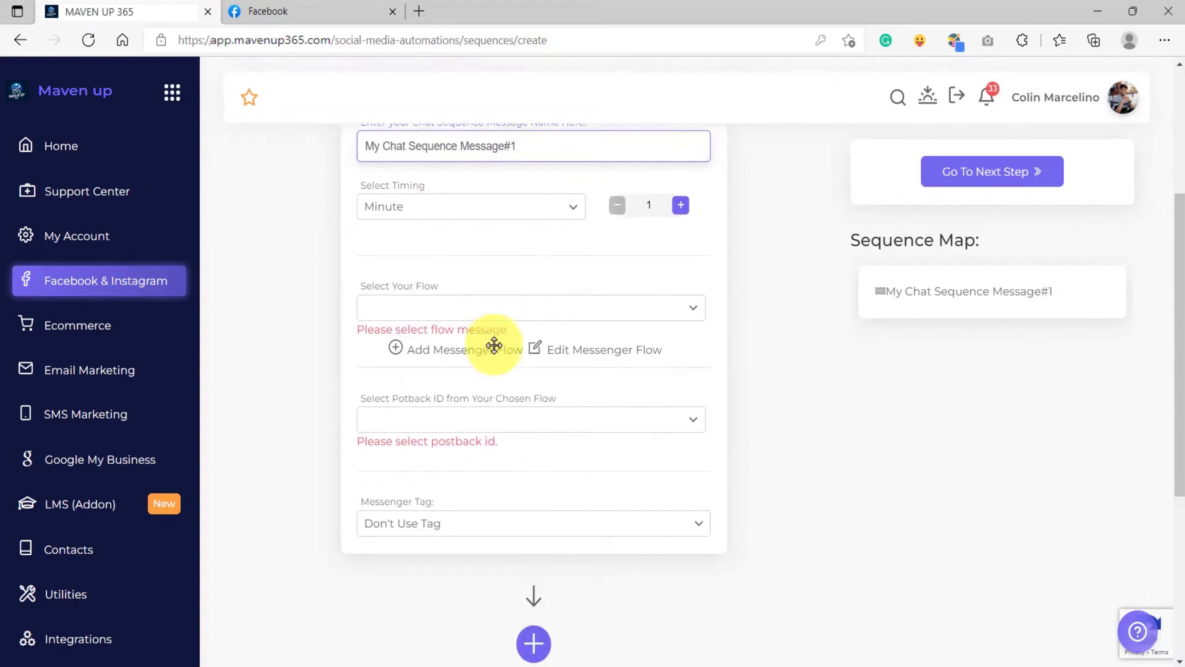
{"action": "left_click", "coordinate": [450, 278]}
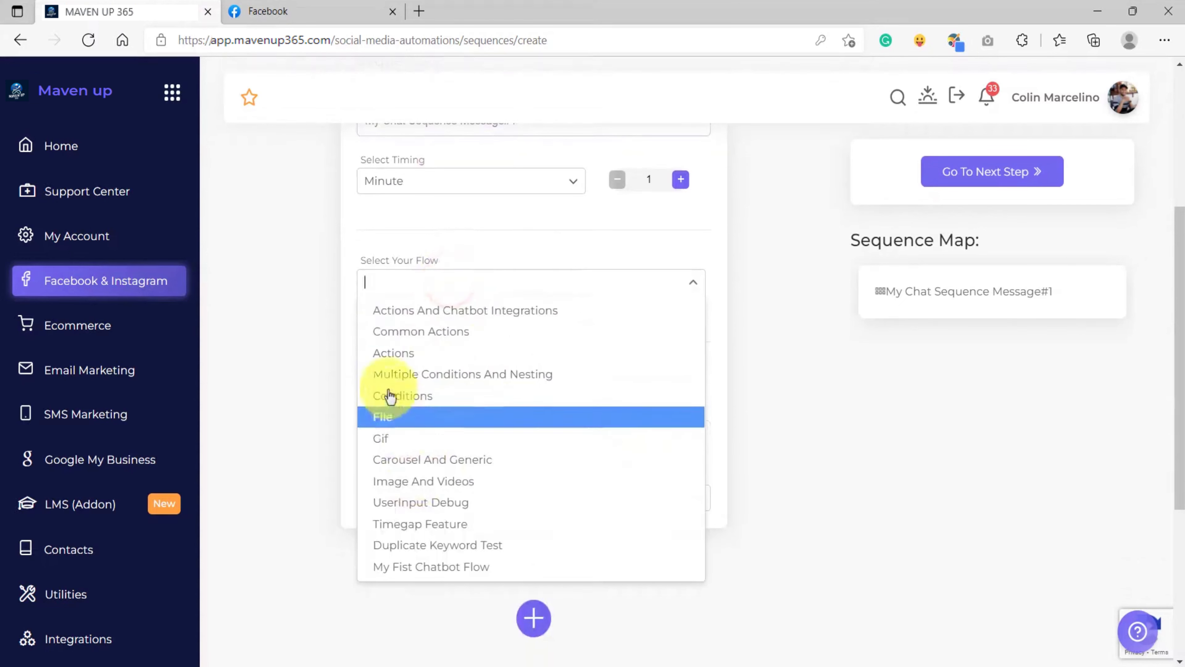
{"action": "left_click", "coordinate": [303, 335]}
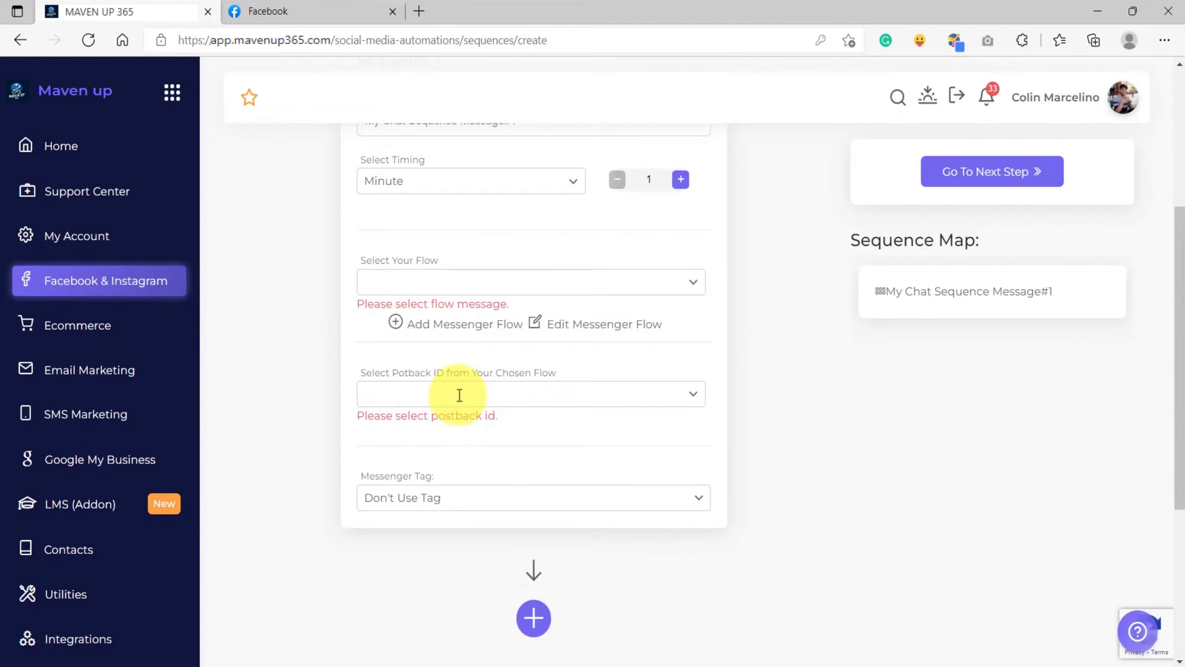
{"action": "scroll", "coordinate": [450, 495], "scroll_direction": "down", "scroll_amount": 2}
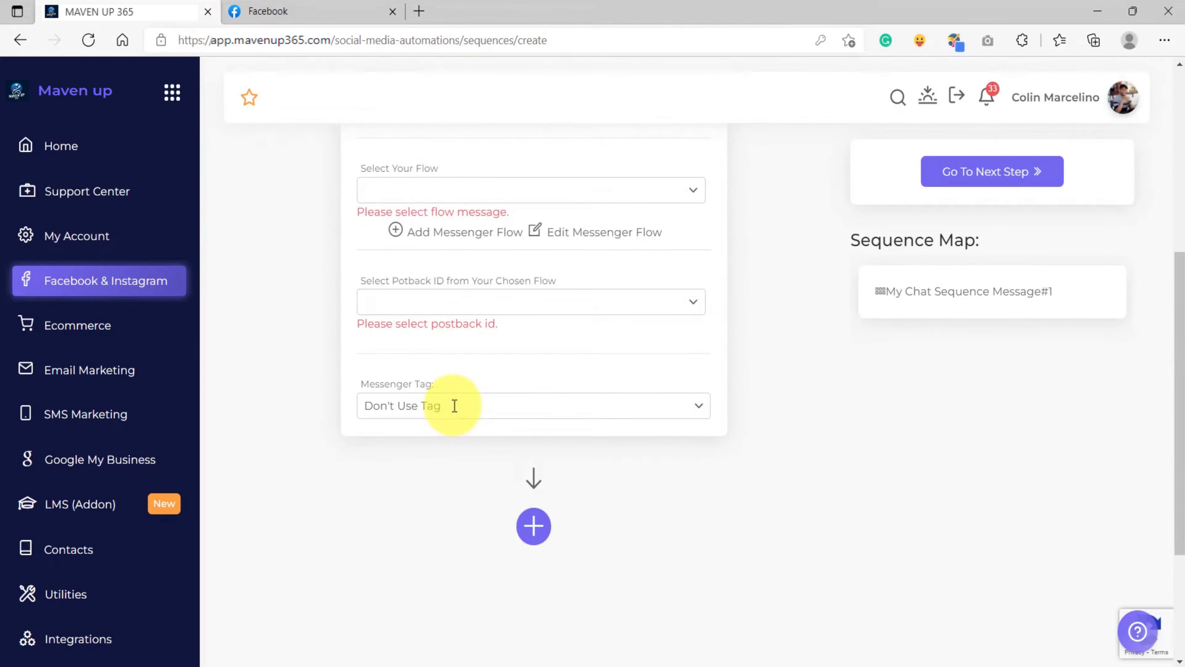
{"action": "left_click", "coordinate": [455, 405]}
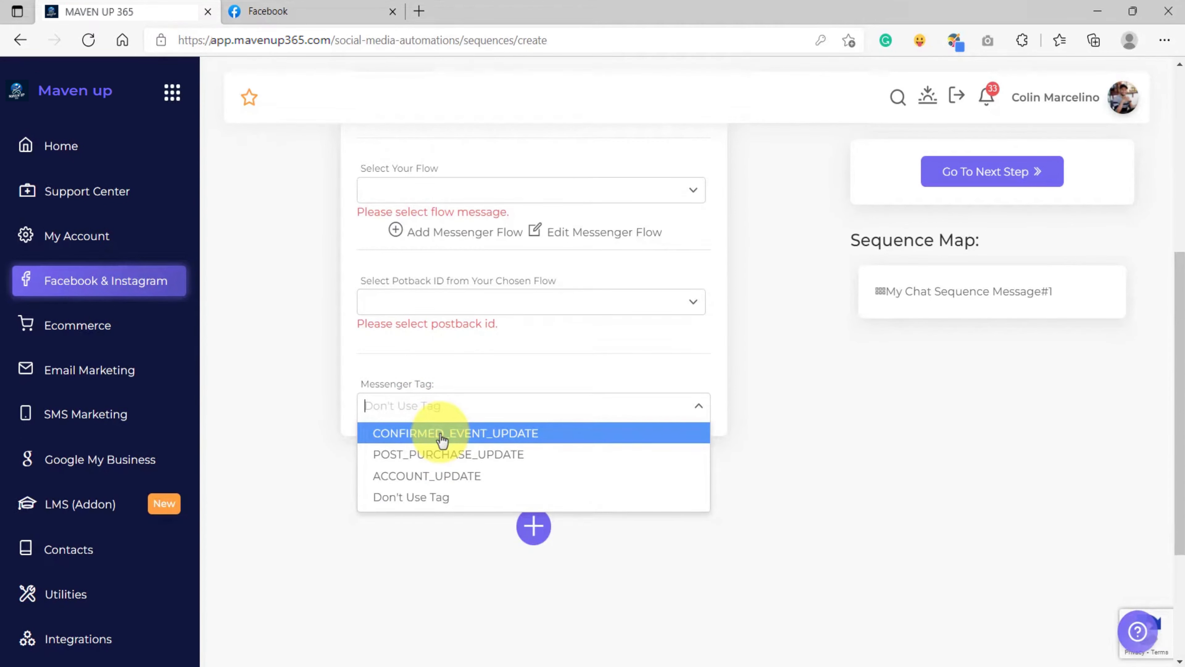
{"action": "left_click", "coordinate": [299, 360]}
{"action": "scroll", "coordinate": [339, 360], "scroll_direction": "up", "scroll_amount": 5}
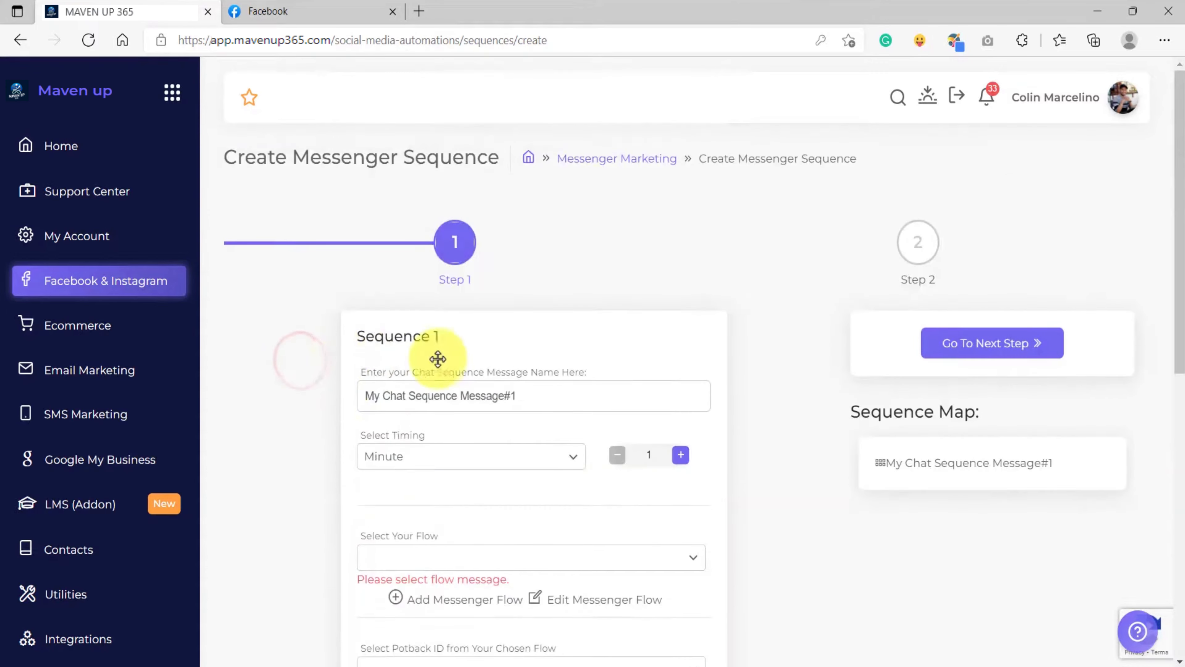
{"action": "scroll", "coordinate": [481, 364], "scroll_direction": "down", "scroll_amount": 2}
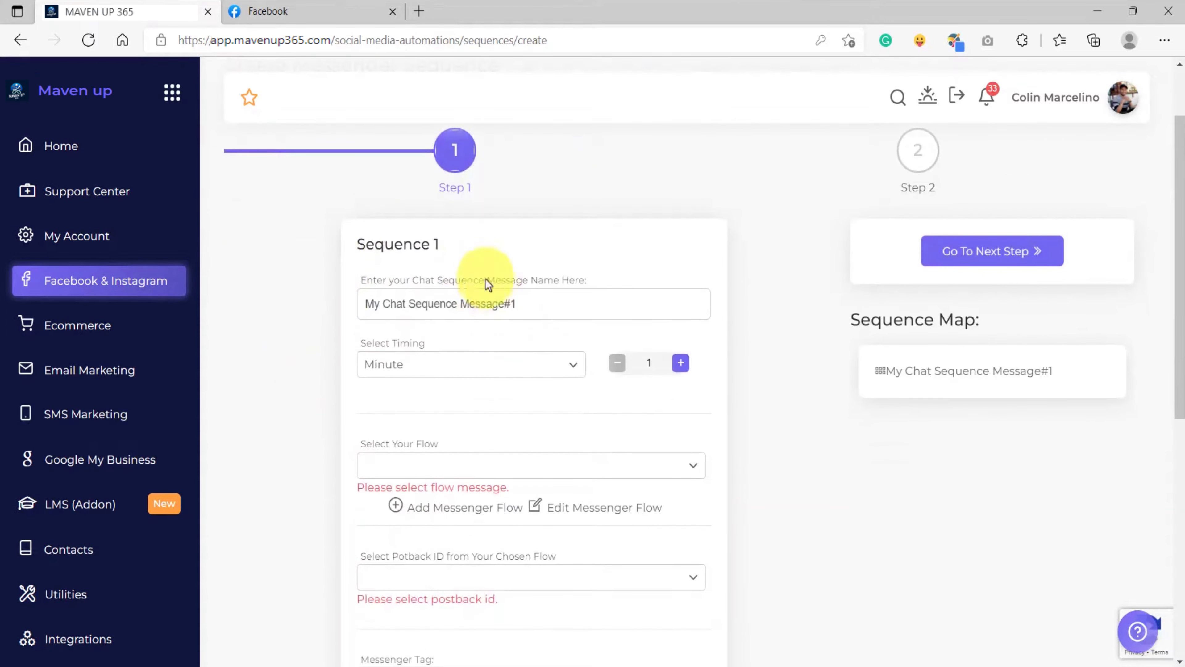
Step: Add a new messenger flow from the first sequence message's flow selection and name it My Messenger Sequence Flows
{"action": "scroll", "coordinate": [487, 336], "scroll_direction": "down", "scroll_amount": 2}
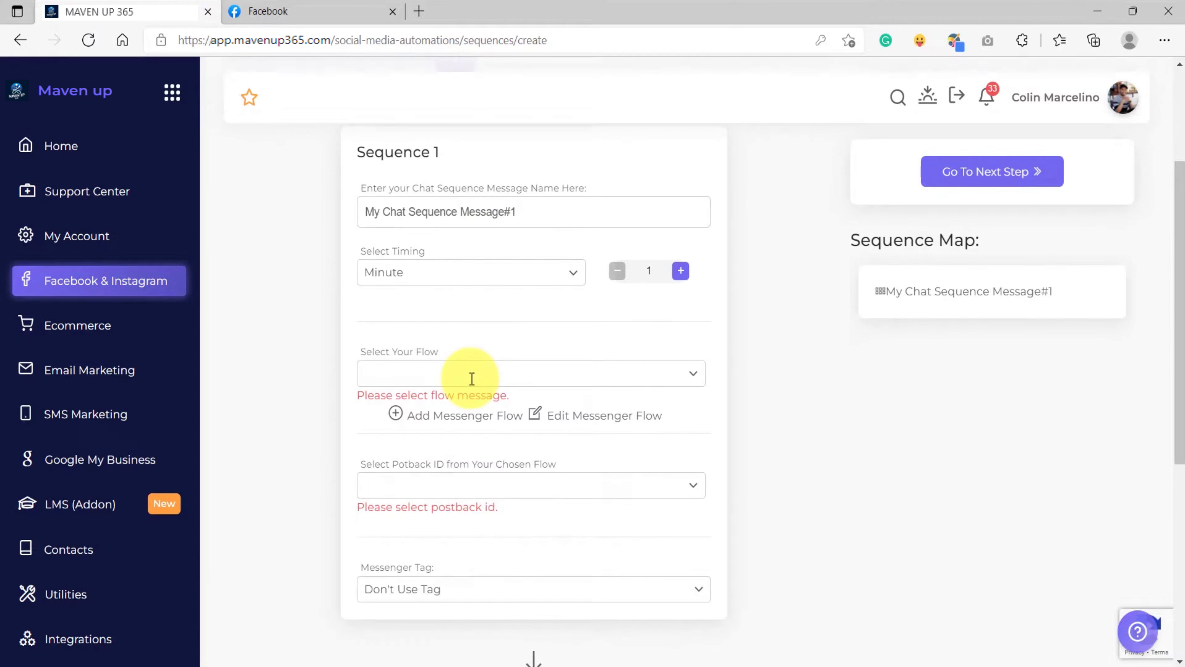
{"action": "left_click", "coordinate": [438, 422]}
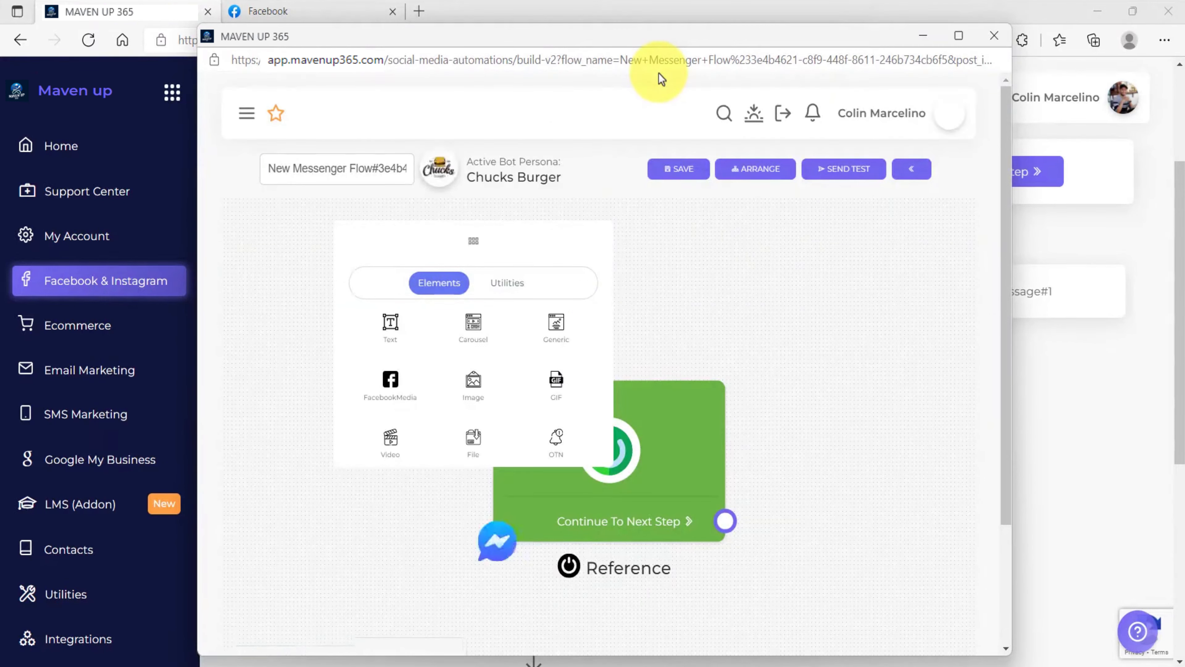
{"action": "left_click", "coordinate": [508, 234]}
{"action": "scroll", "coordinate": [534, 277], "scroll_direction": "down", "scroll_amount": 2}
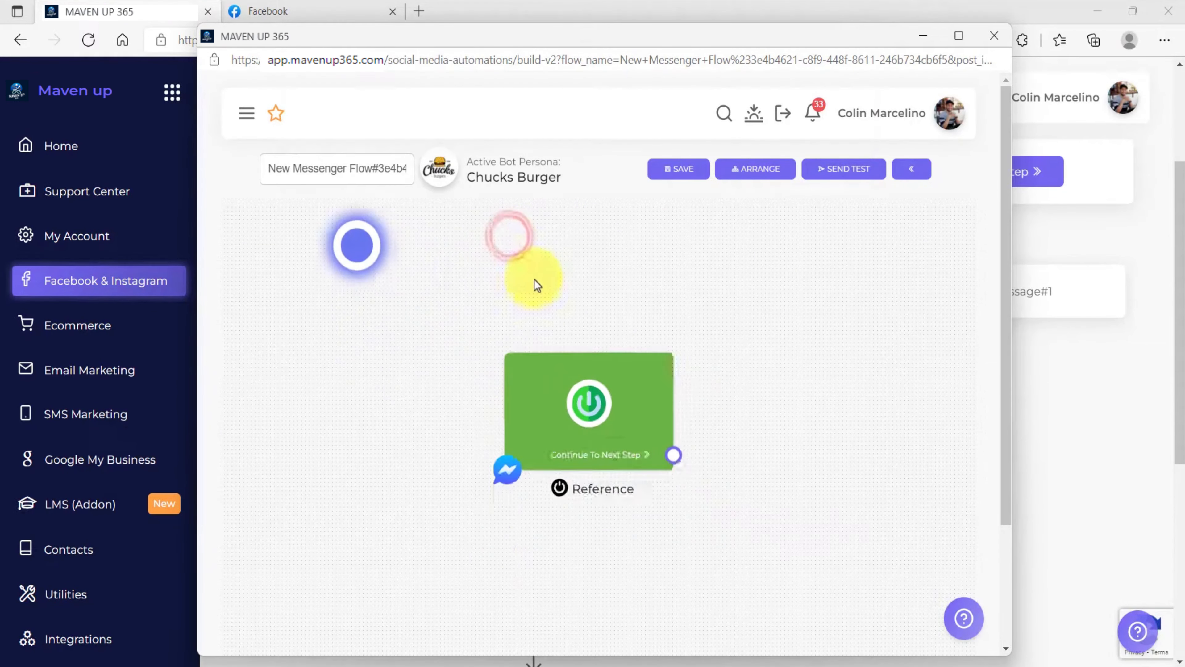
{"action": "left_click_drag", "start_coordinate": [620, 350], "coordinate": [384, 342]}
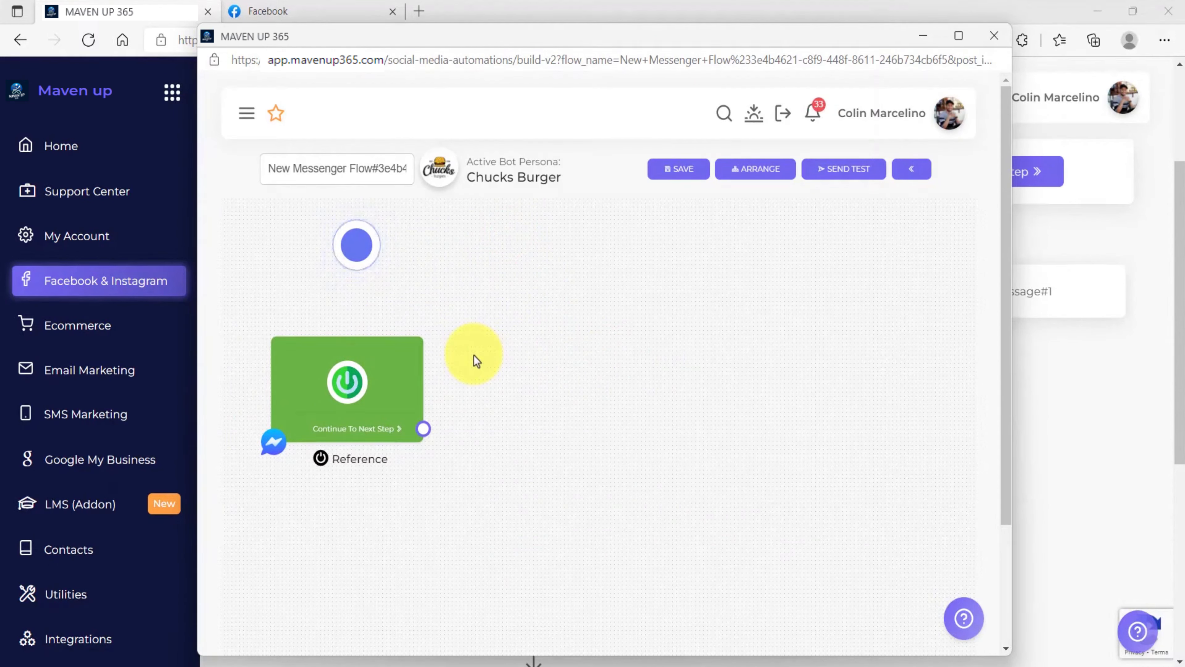
{"action": "triple_click", "coordinate": [379, 169]}
{"action": "type", "text": "My Messn"}
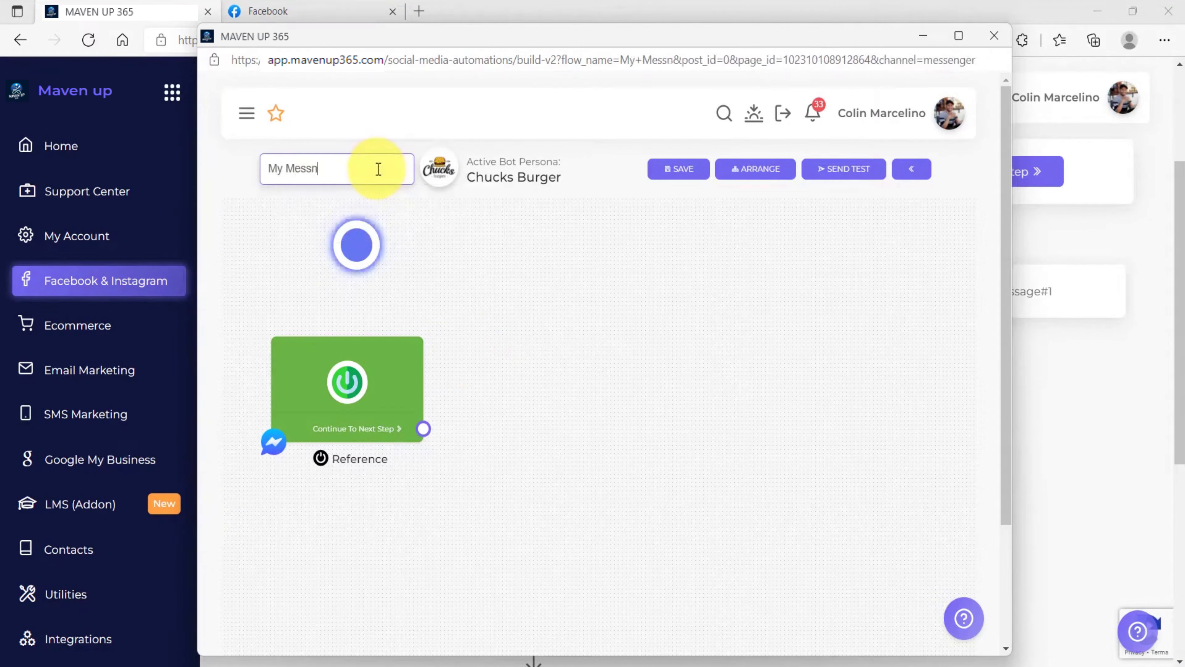
{"action": "key", "text": "BackSpace"}
{"action": "type", "text": "enger Sequence Flows"}
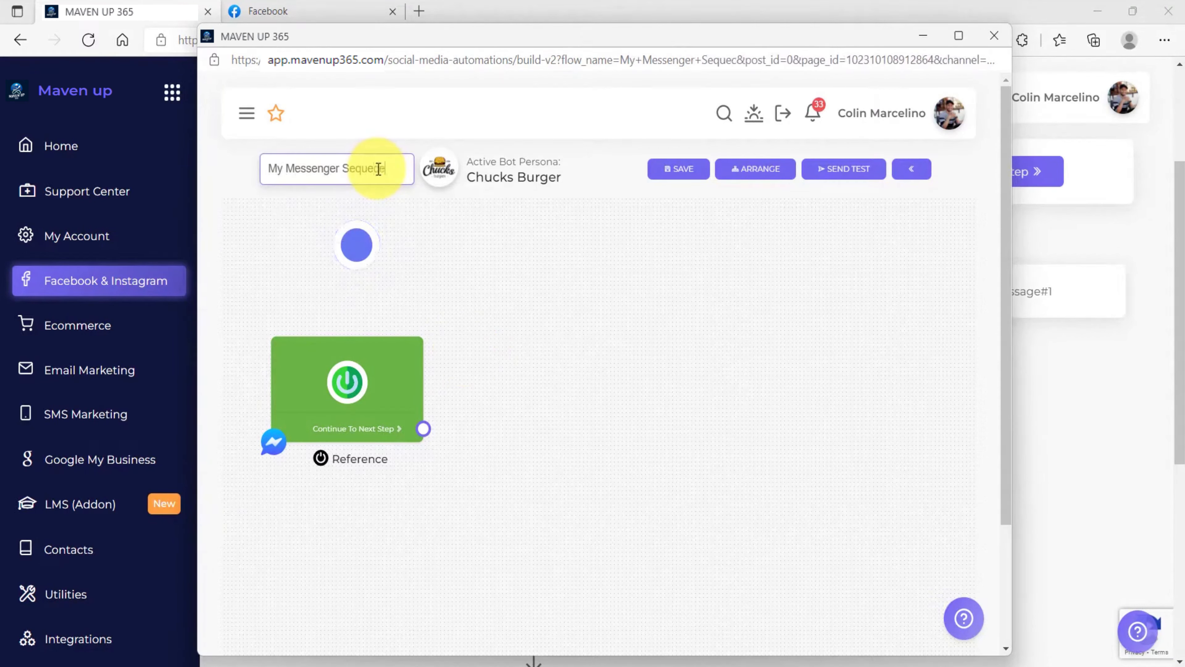
Step: Connect a new text step to the green Reference block and title it Mother Dummy Flow
{"action": "left_click_drag", "start_coordinate": [424, 429], "coordinate": [544, 305]}
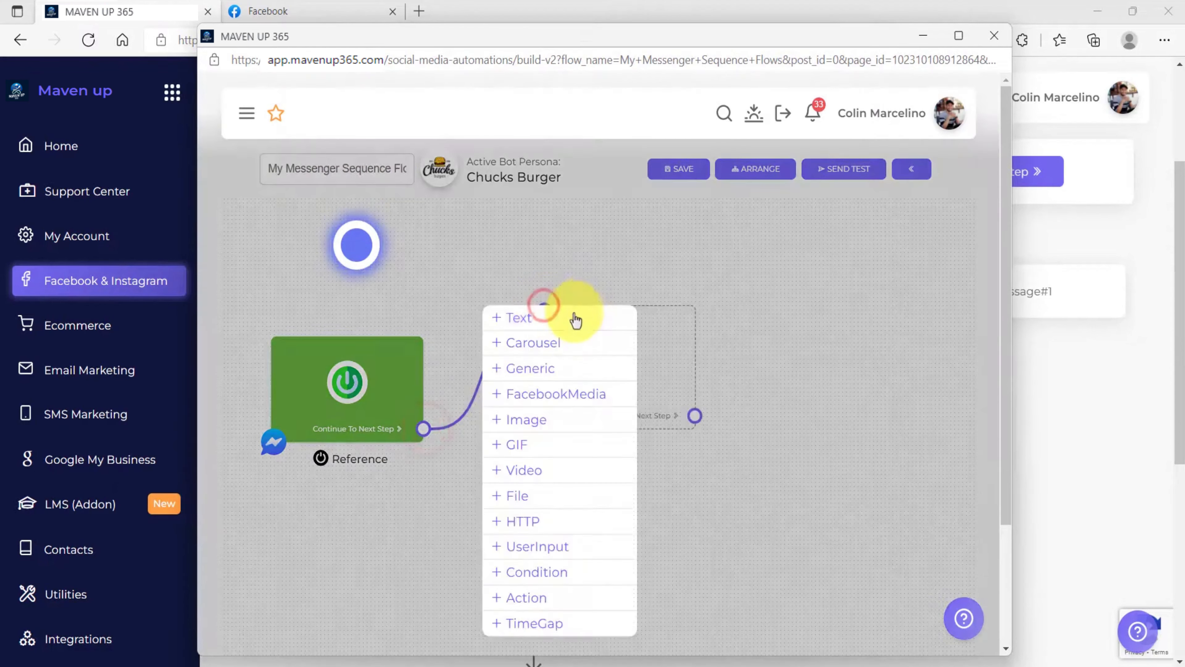
{"action": "left_click", "coordinate": [571, 315]}
{"action": "scroll", "coordinate": [569, 291], "scroll_direction": "down", "scroll_amount": 3}
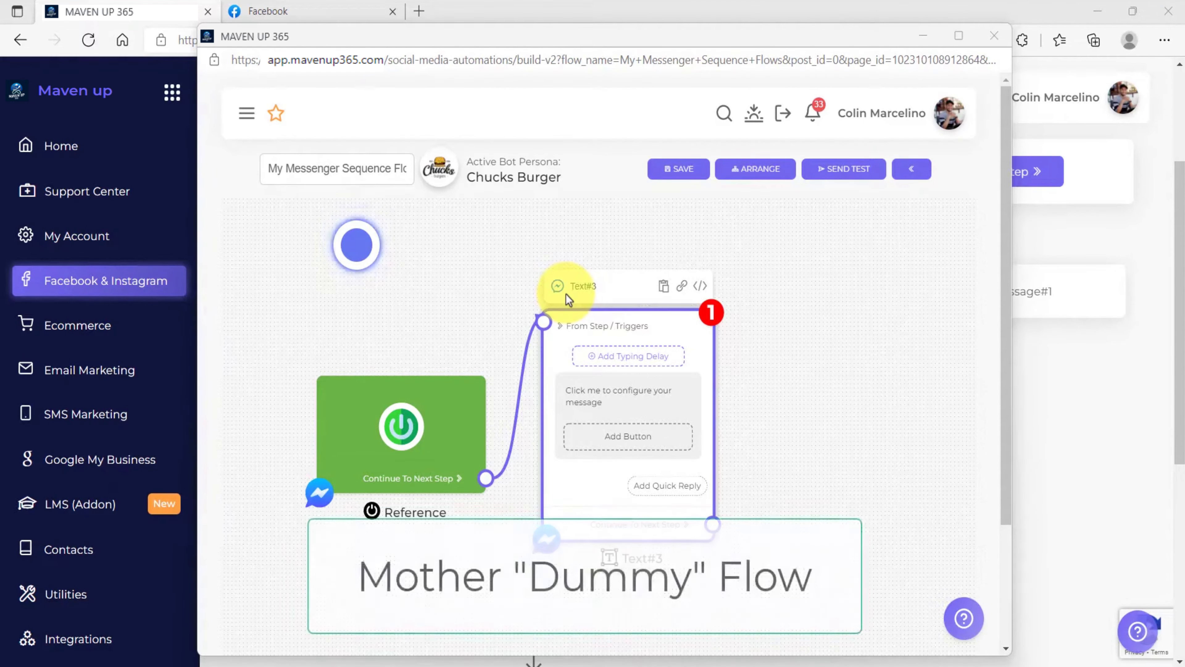
{"action": "left_click", "coordinate": [623, 348]}
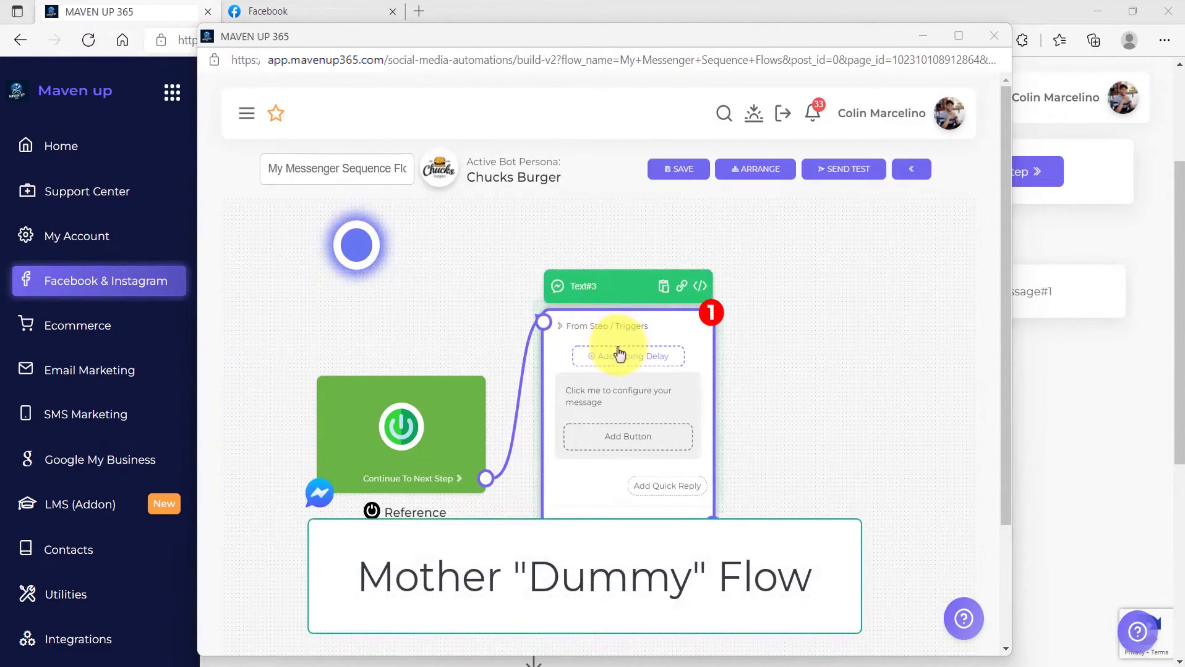
{"action": "scroll", "coordinate": [604, 310], "scroll_direction": "up", "scroll_amount": 5}
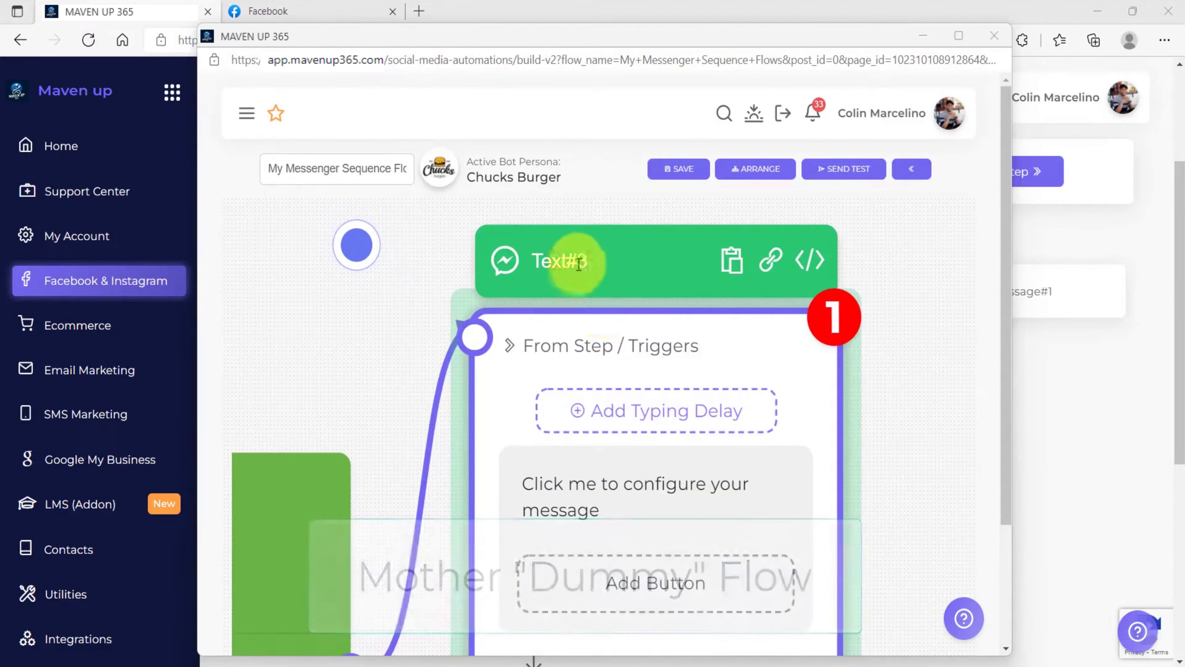
{"action": "left_click", "coordinate": [581, 261]}
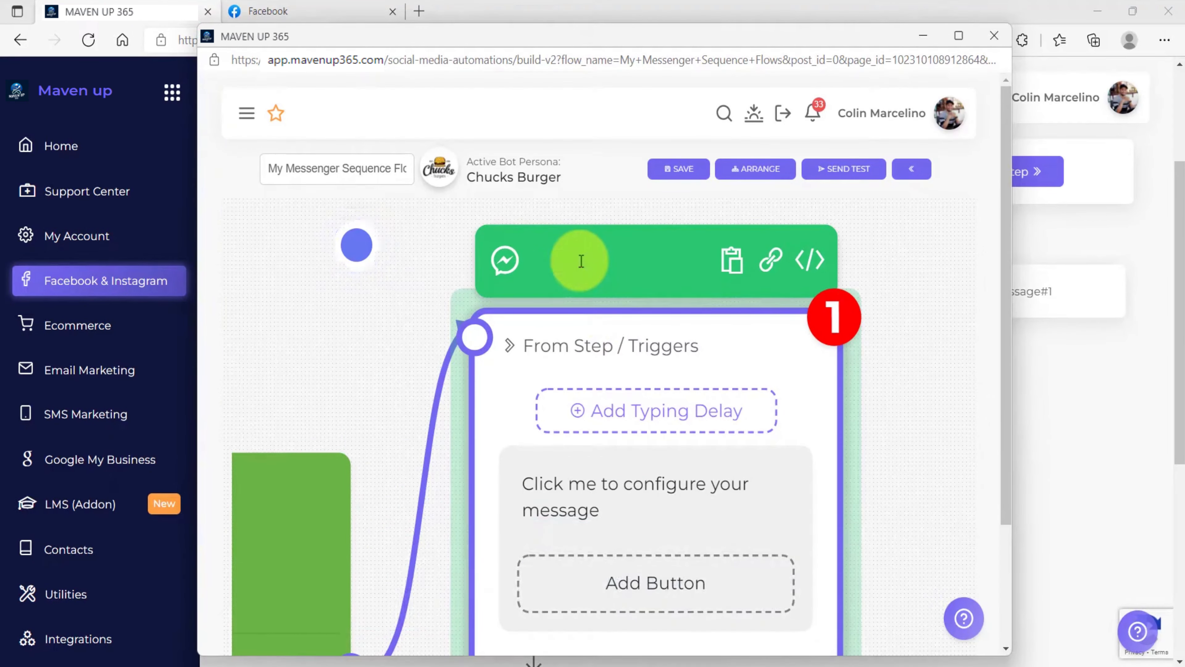
{"action": "type", "text": "er Dummy Flow"}
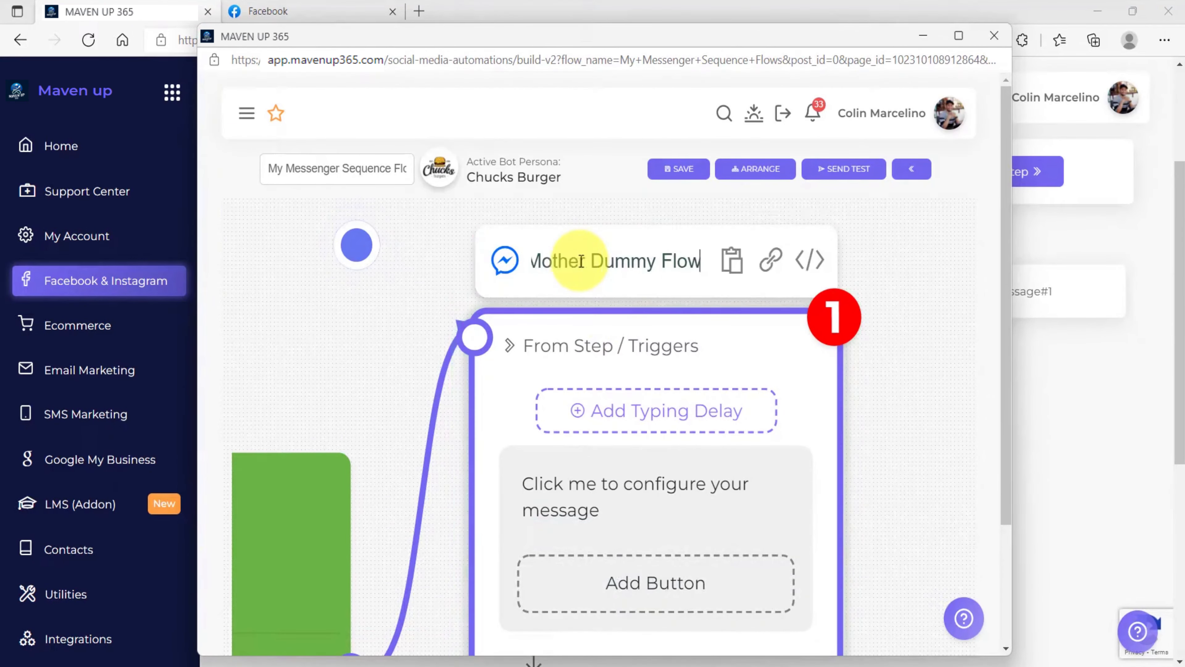
Step: Set the message text of the Mother Dummy Flow step to "Dummy Flow 1"
{"action": "scroll", "coordinate": [606, 355], "scroll_direction": "down", "scroll_amount": 2}
{"action": "scroll", "coordinate": [622, 351], "scroll_direction": "down", "scroll_amount": 2}
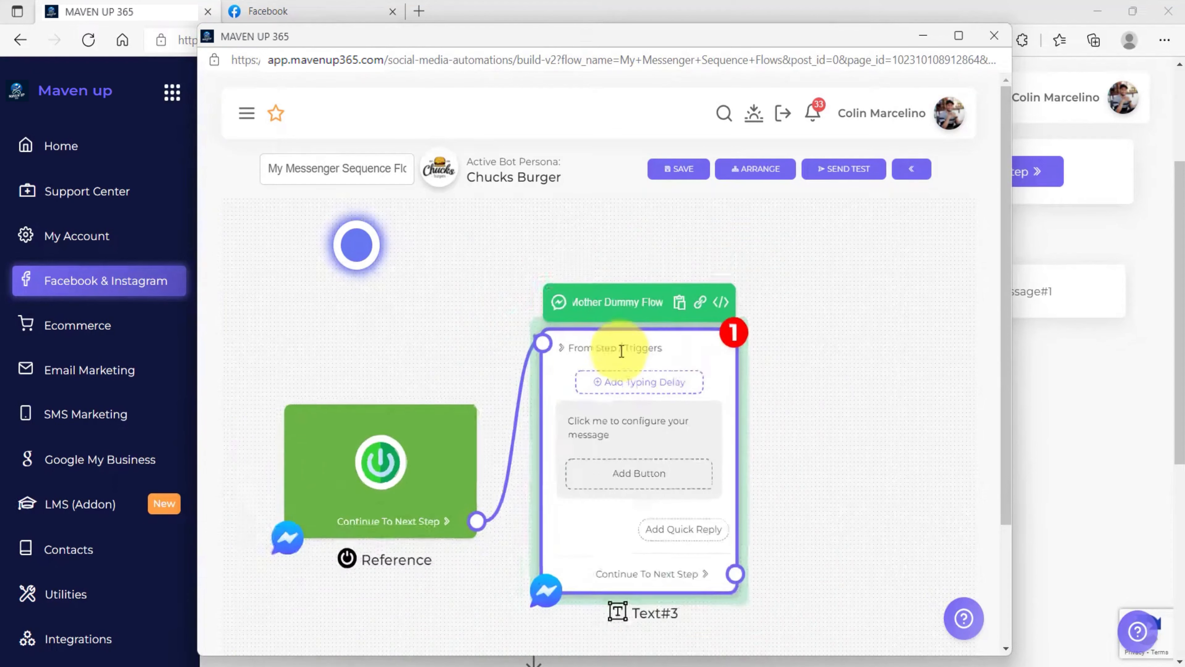
{"action": "scroll", "coordinate": [622, 351], "scroll_direction": "down", "scroll_amount": 1}
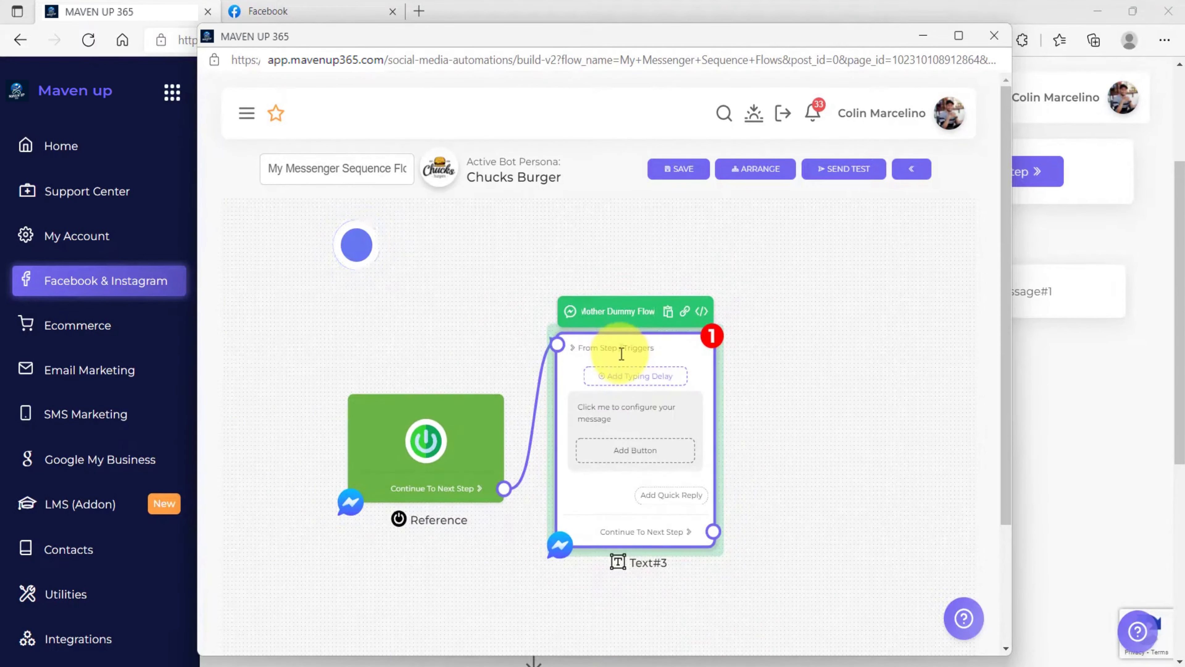
{"action": "scroll", "coordinate": [620, 355], "scroll_direction": "down", "scroll_amount": 4}
{"action": "left_click_drag", "start_coordinate": [742, 419], "coordinate": [710, 382]}
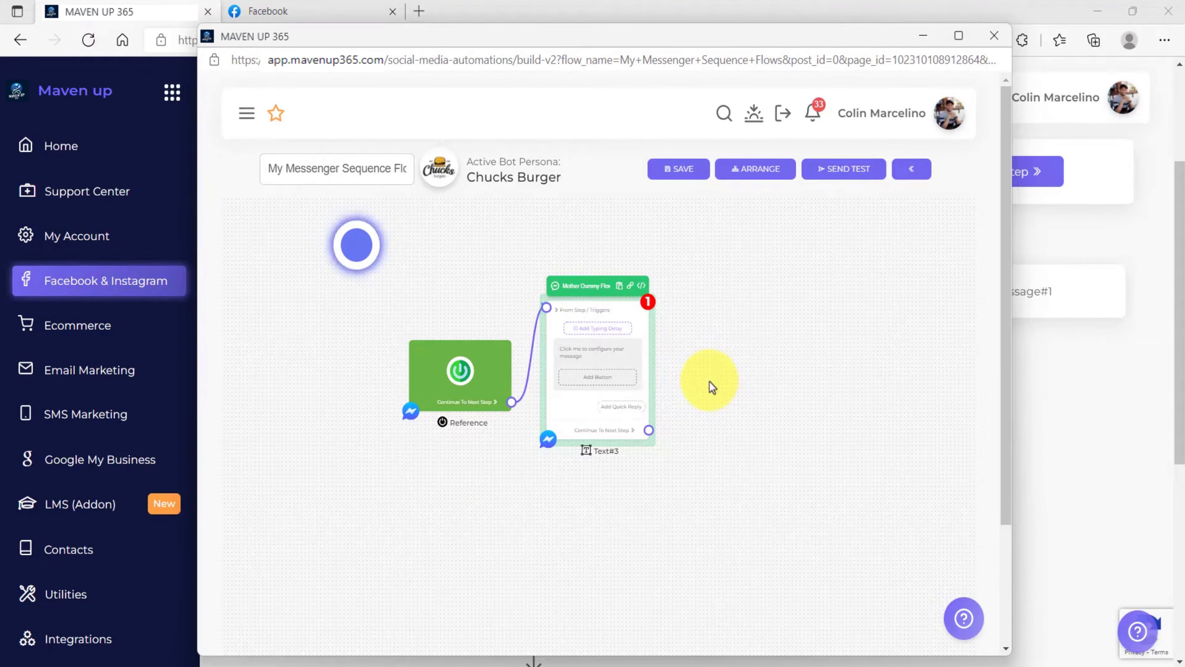
{"action": "scroll", "coordinate": [632, 313], "scroll_direction": "up", "scroll_amount": 5}
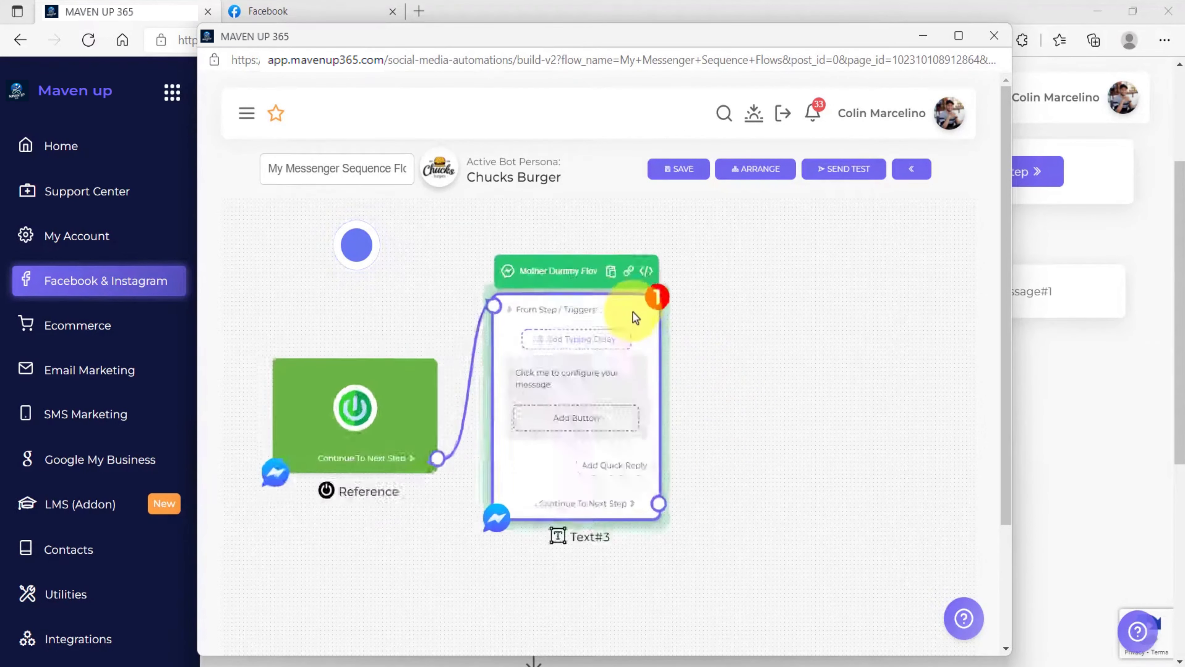
{"action": "left_click", "coordinate": [528, 418]}
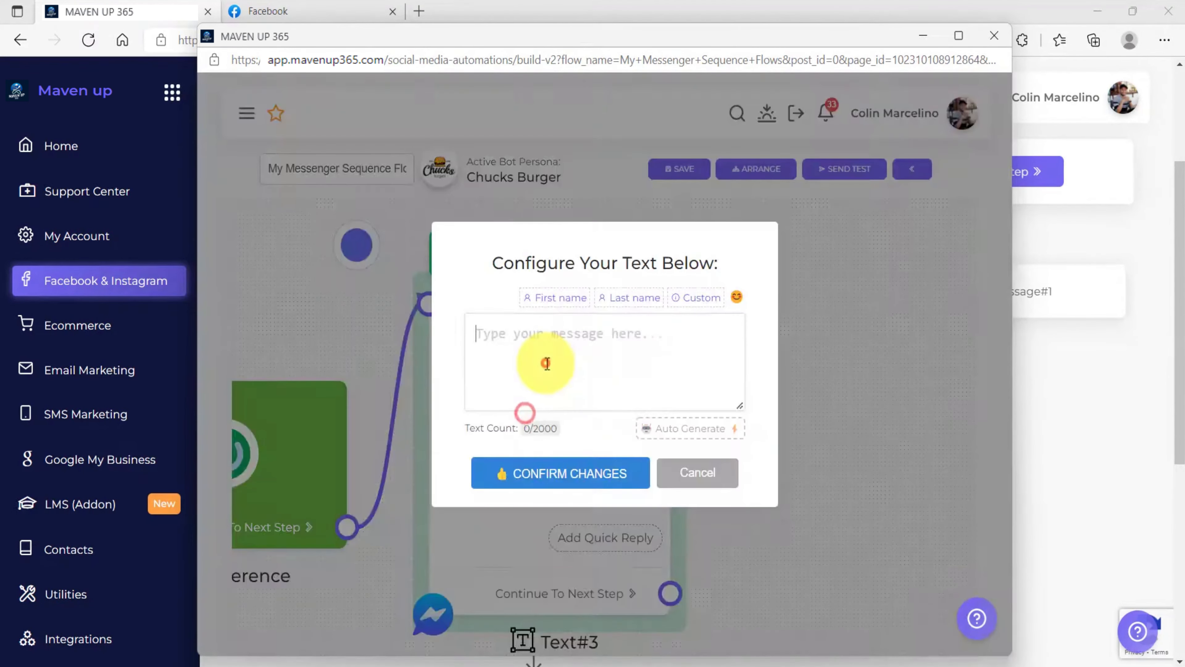
{"action": "type", "text": "Dummy Flow"}
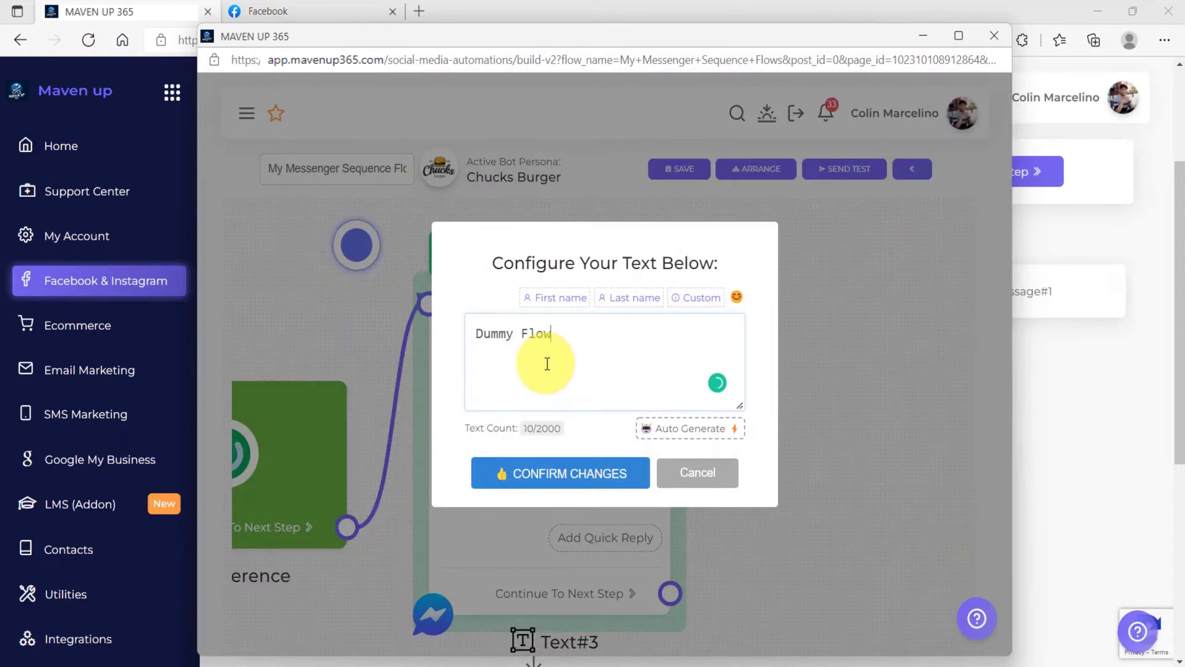
{"action": "type", "text": " 1"}
{"action": "left_click", "coordinate": [589, 469]}
Step: Add a Next Step quick reply with the text "1st Message" to the Mother Dummy Flow step
{"action": "scroll", "coordinate": [589, 468], "scroll_direction": "down", "scroll_amount": 3}
{"action": "left_click_drag", "start_coordinate": [733, 567], "coordinate": [685, 474]}
{"action": "scroll", "coordinate": [628, 457], "scroll_direction": "up", "scroll_amount": 6}
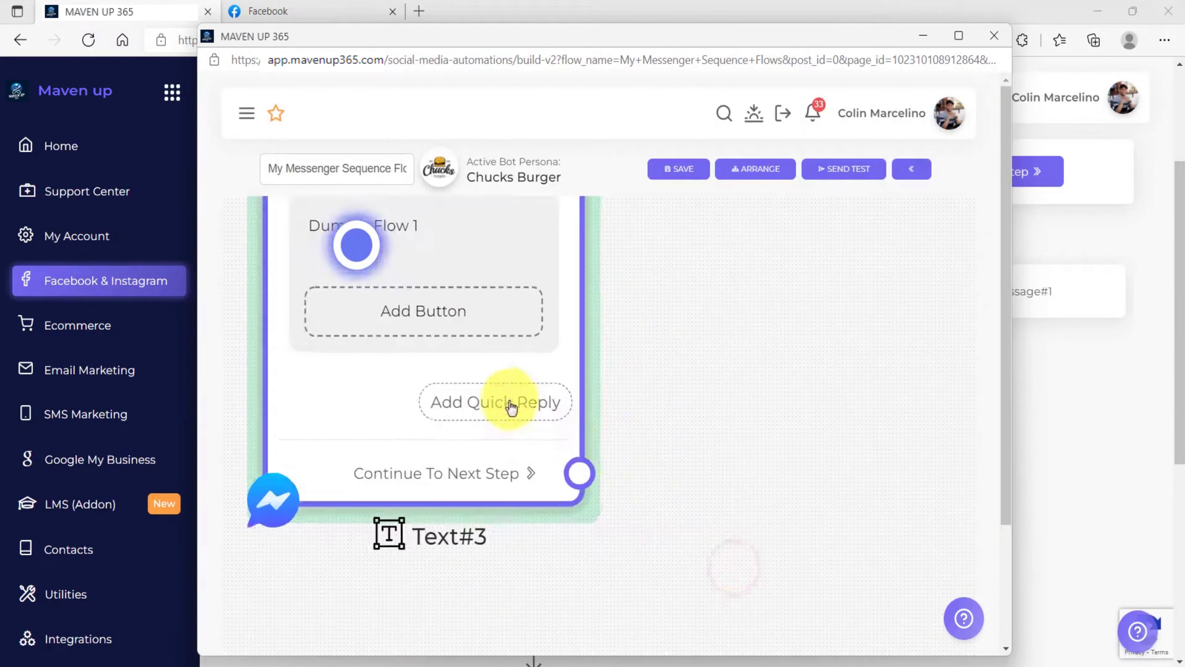
{"action": "left_click", "coordinate": [510, 406]}
{"action": "left_click", "coordinate": [533, 408]}
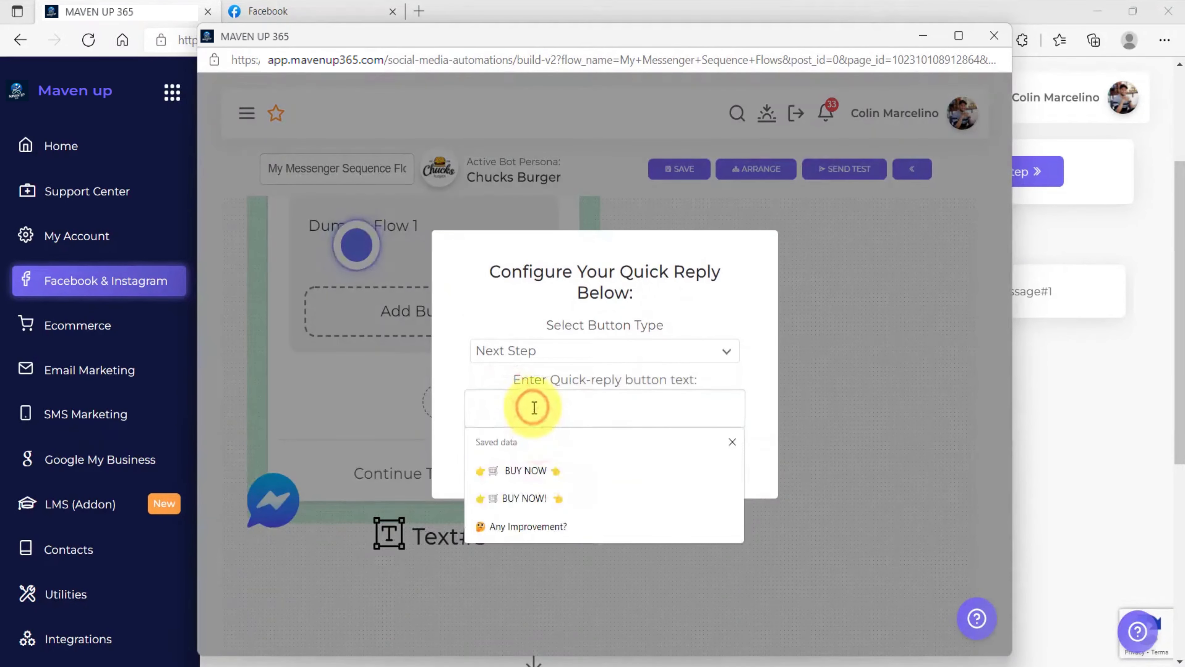
{"action": "type", "text": "1"}
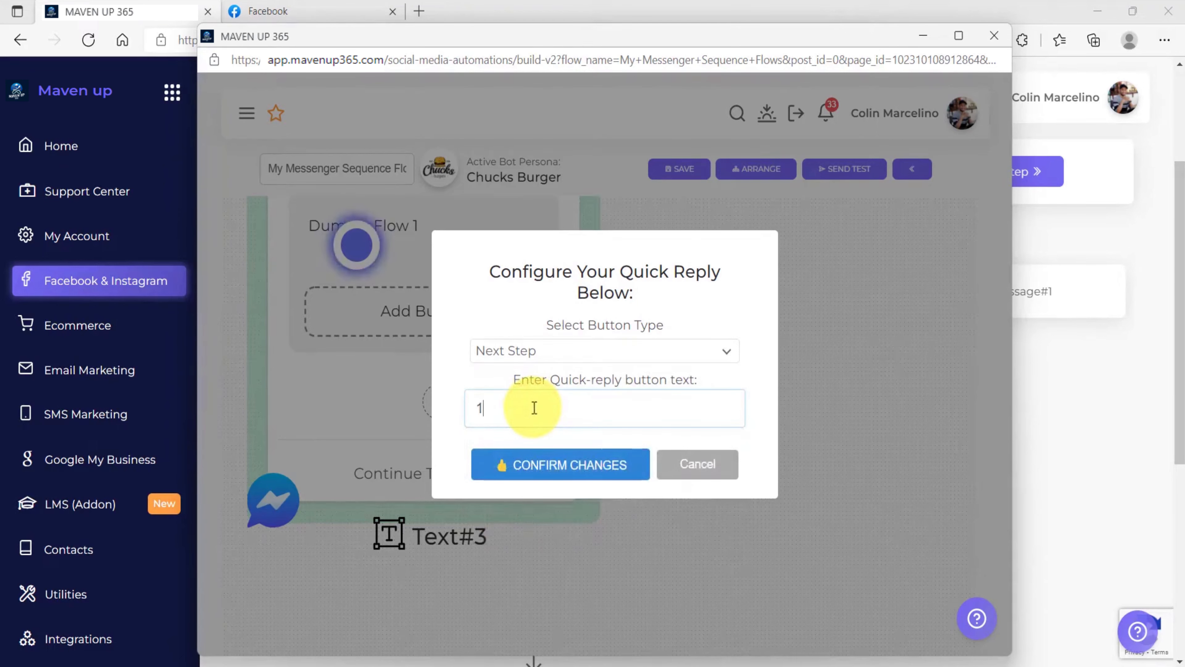
{"action": "type", "text": "st Message"}
{"action": "key", "text": "Return"}
Step: Connect a new text step to the 1st Message quick reply and title it 1st Message
{"action": "left_click_drag", "start_coordinate": [449, 468], "coordinate": [533, 333]}
{"action": "left_click", "coordinate": [609, 277]}
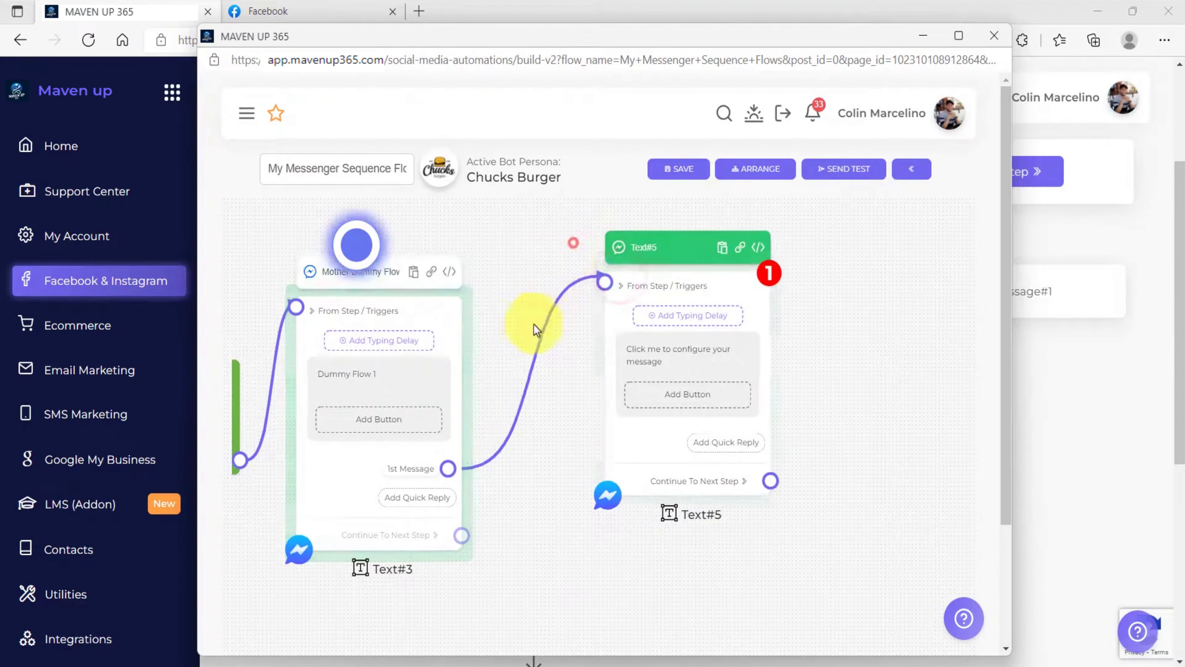
{"action": "left_click_drag", "start_coordinate": [606, 373], "coordinate": [597, 294]}
{"action": "scroll", "coordinate": [599, 275], "scroll_direction": "up", "scroll_amount": 7}
{"action": "left_click", "coordinate": [629, 248]}
{"action": "key", "text": "BackSpace"}
{"action": "key", "text": "BackSpace"}
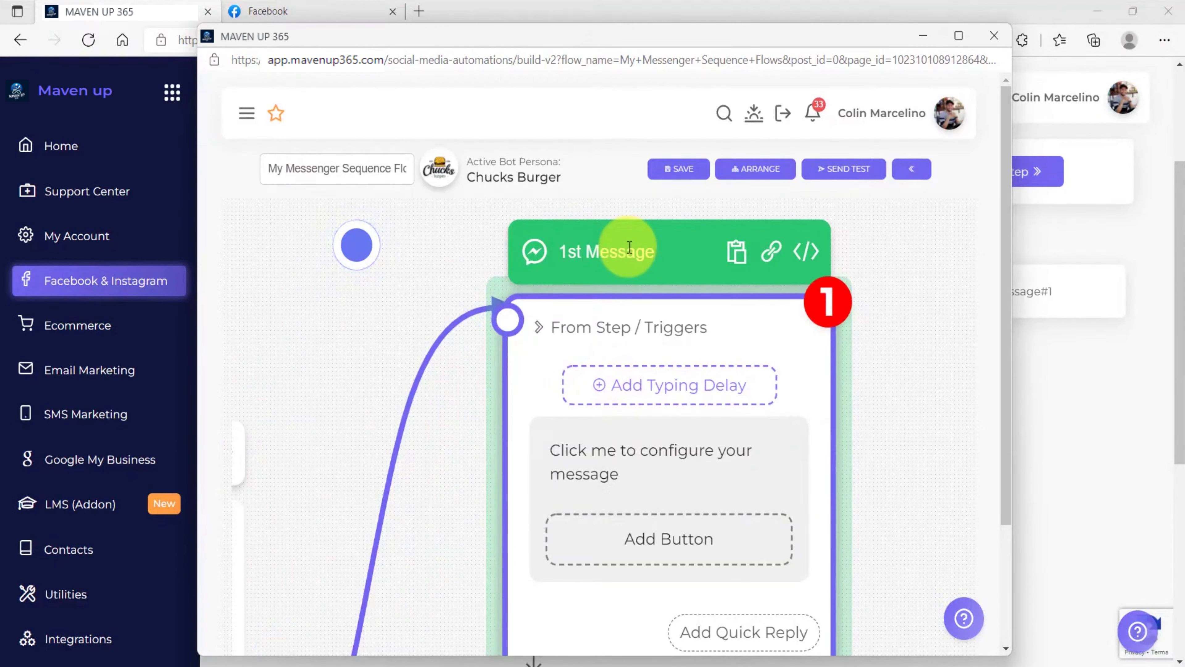
Step: Set the message text of the 1st Message step to "1st Message"
{"action": "left_click", "coordinate": [604, 453]}
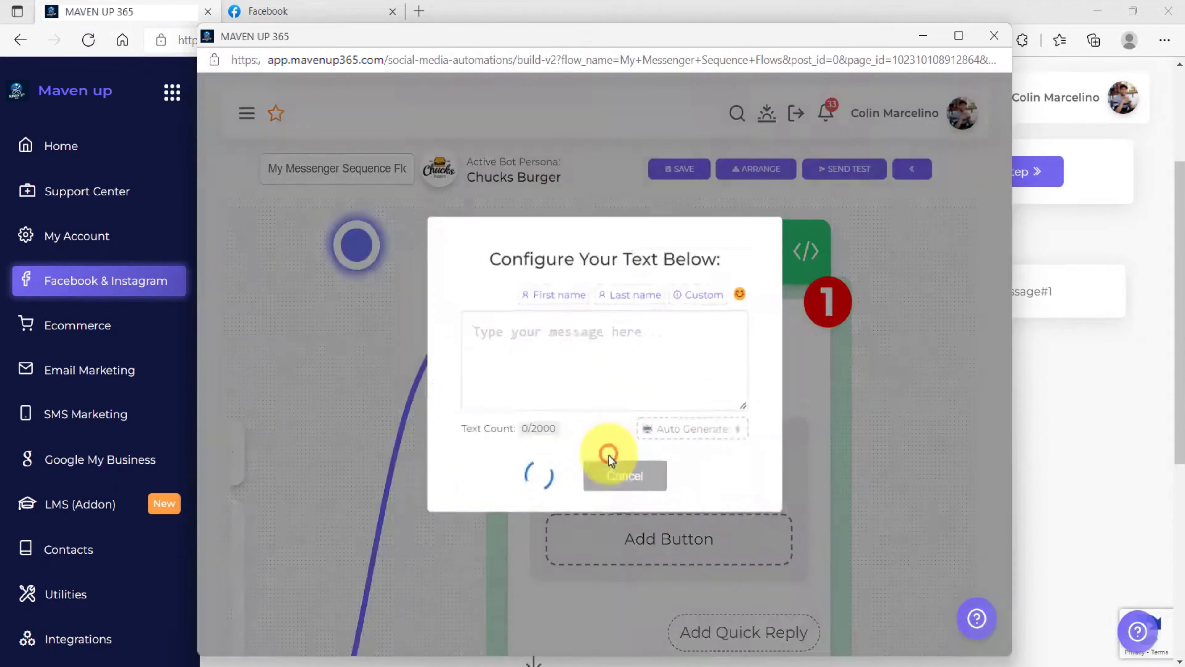
{"action": "left_click", "coordinate": [523, 343]}
{"action": "type", "text": "1st Message"}
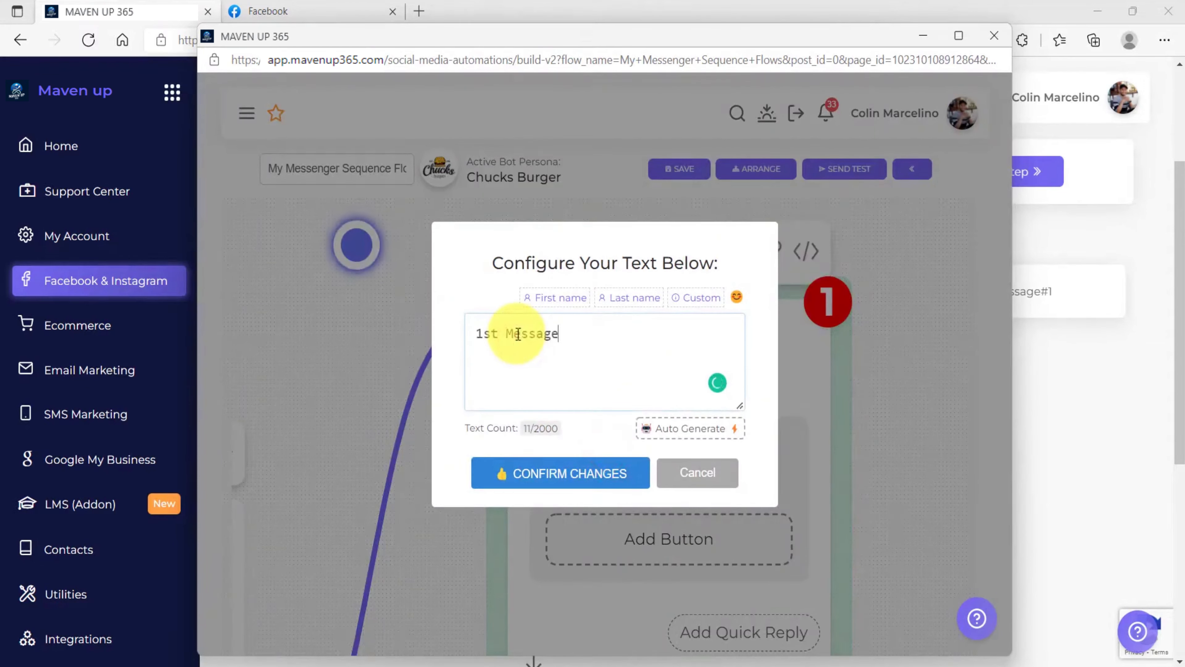
{"action": "left_click", "coordinate": [560, 473]}
Step: Add a second Next Step quick reply with the text "Message 2" to the Mother Dummy Flow step and copy that text
{"action": "scroll", "coordinate": [513, 462], "scroll_direction": "up", "scroll_amount": 3}
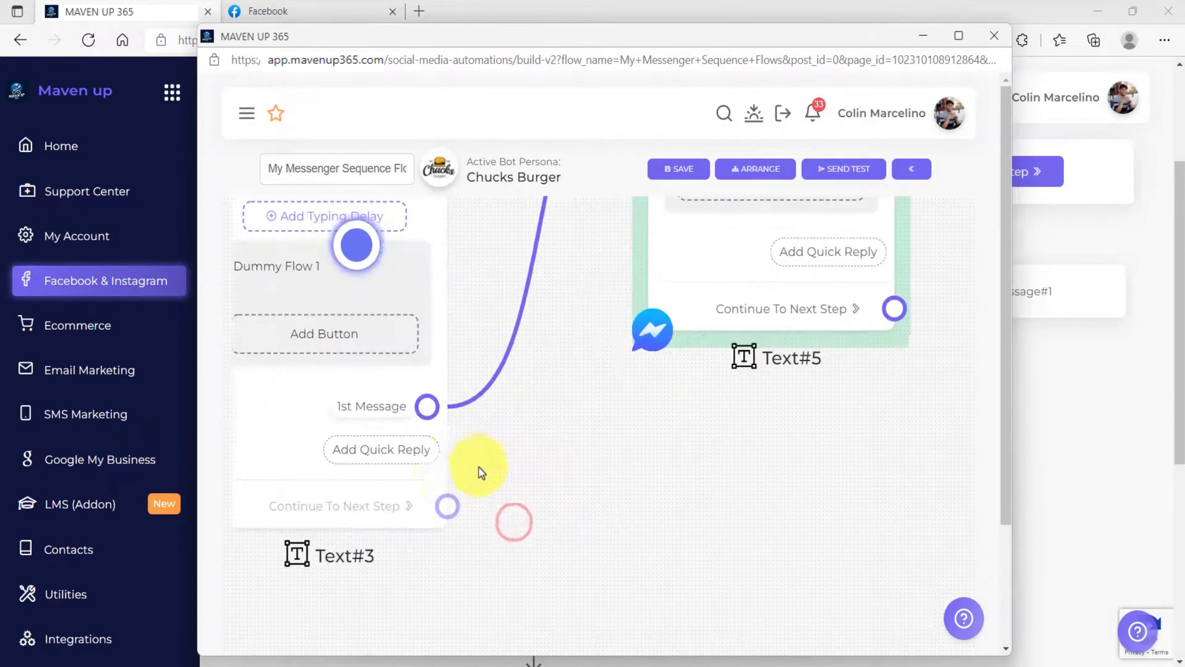
{"action": "left_click", "coordinate": [472, 417]}
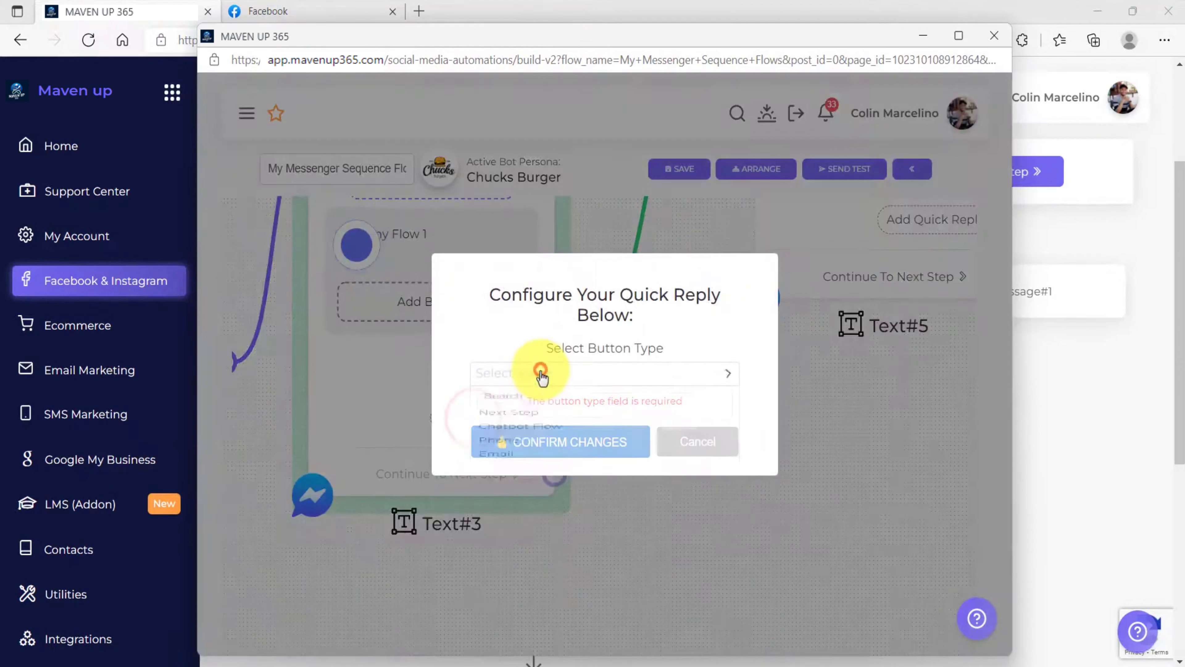
{"action": "left_click", "coordinate": [542, 372]}
{"action": "left_click", "coordinate": [542, 434]}
{"action": "left_click", "coordinate": [527, 412]}
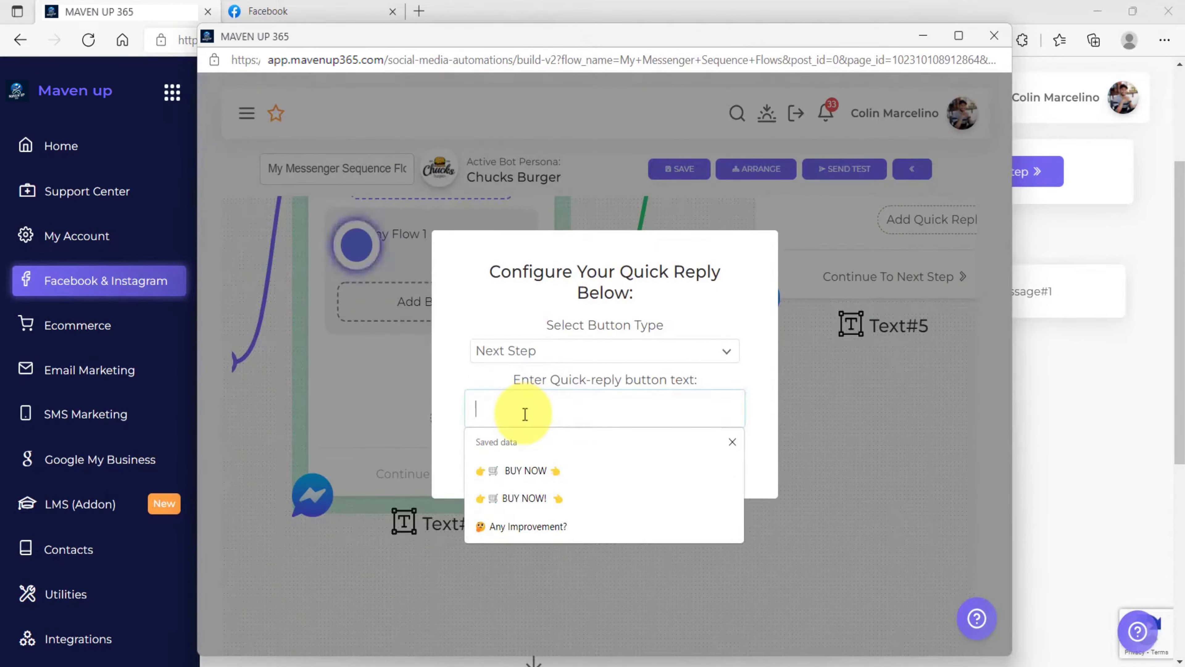
{"action": "type", "text": "Message 2"}
{"action": "left_click_drag", "start_coordinate": [561, 411], "coordinate": [444, 402]}
{"action": "key", "text": "ctrl+c"}
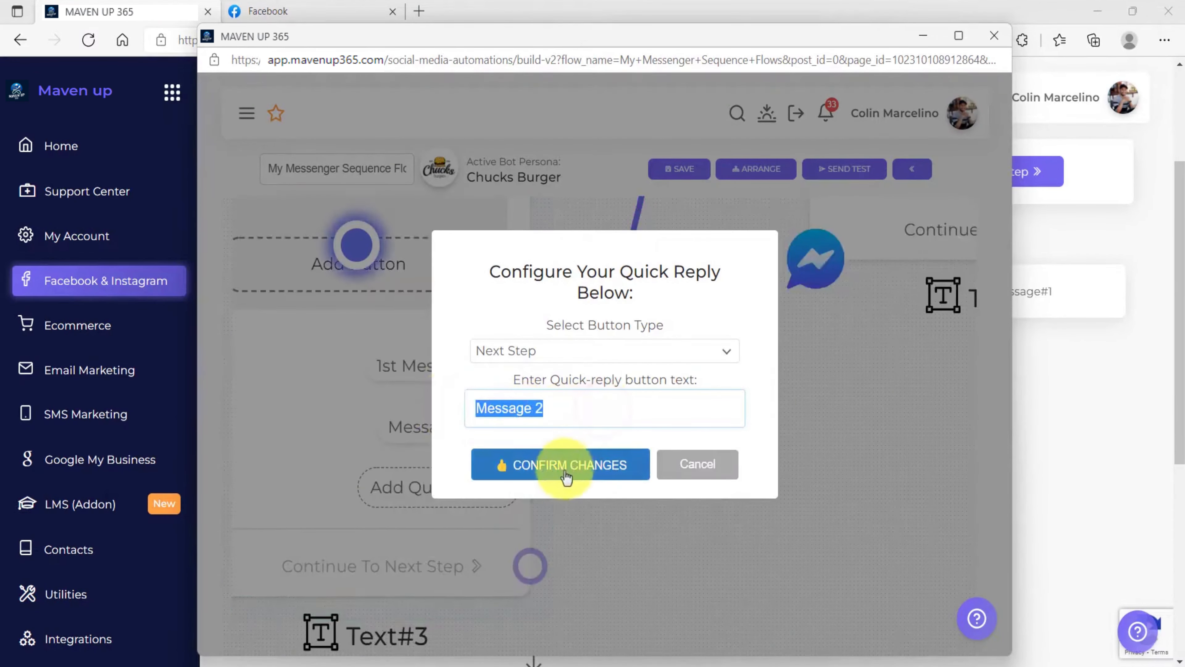
{"action": "left_click", "coordinate": [574, 472]}
Step: Connect a new text step to the Message 2 quick reply and title it Message 2
{"action": "left_click_drag", "start_coordinate": [402, 285], "coordinate": [603, 341]}
{"action": "left_click", "coordinate": [603, 341]}
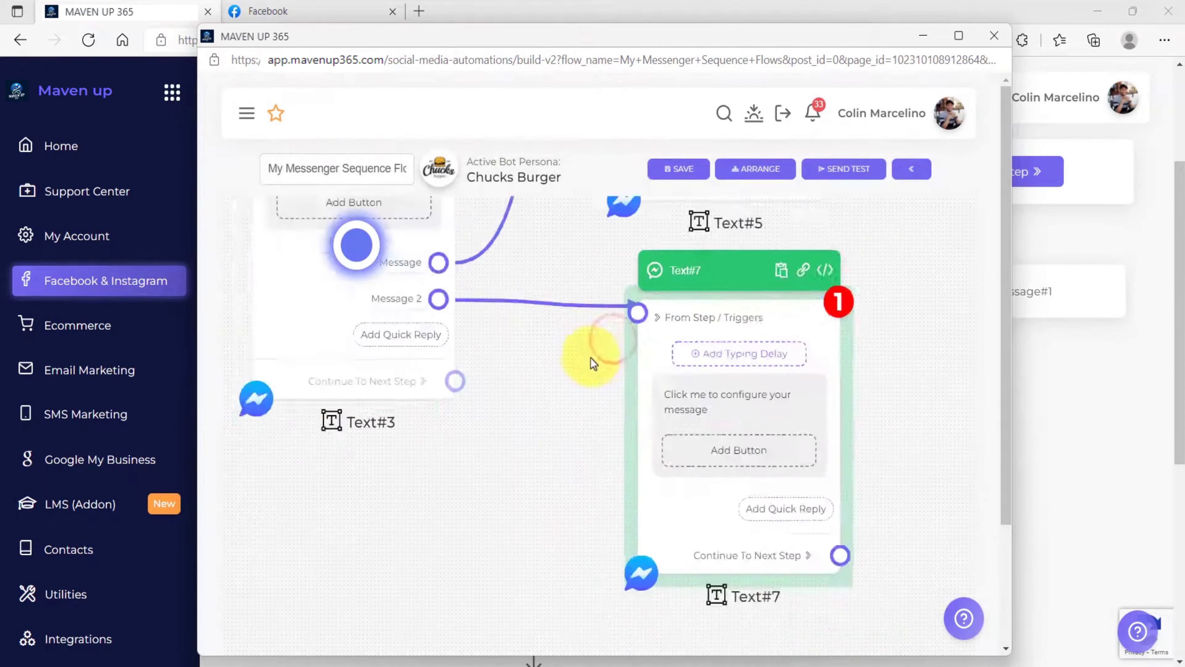
{"action": "scroll", "coordinate": [584, 344], "scroll_direction": "up", "scroll_amount": 3}
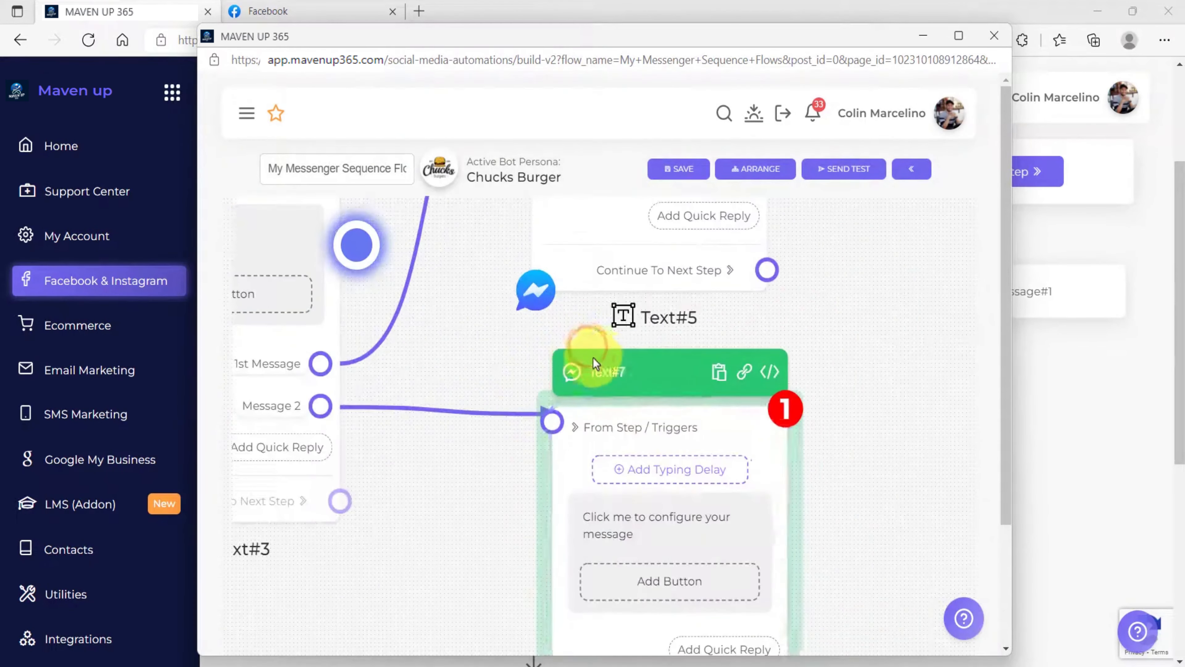
{"action": "scroll", "coordinate": [614, 380], "scroll_direction": "up", "scroll_amount": 5}
{"action": "key", "text": "ctrl+v"}
Step: Set the message text of the Message 2 step to "Message 2"
{"action": "scroll", "coordinate": [614, 380], "scroll_direction": "down", "scroll_amount": 5}
{"action": "scroll", "coordinate": [614, 379], "scroll_direction": "down", "scroll_amount": 3}
{"action": "left_click", "coordinate": [634, 372]}
{"action": "left_click", "coordinate": [561, 387]}
{"action": "key", "text": "ctrl+v"}
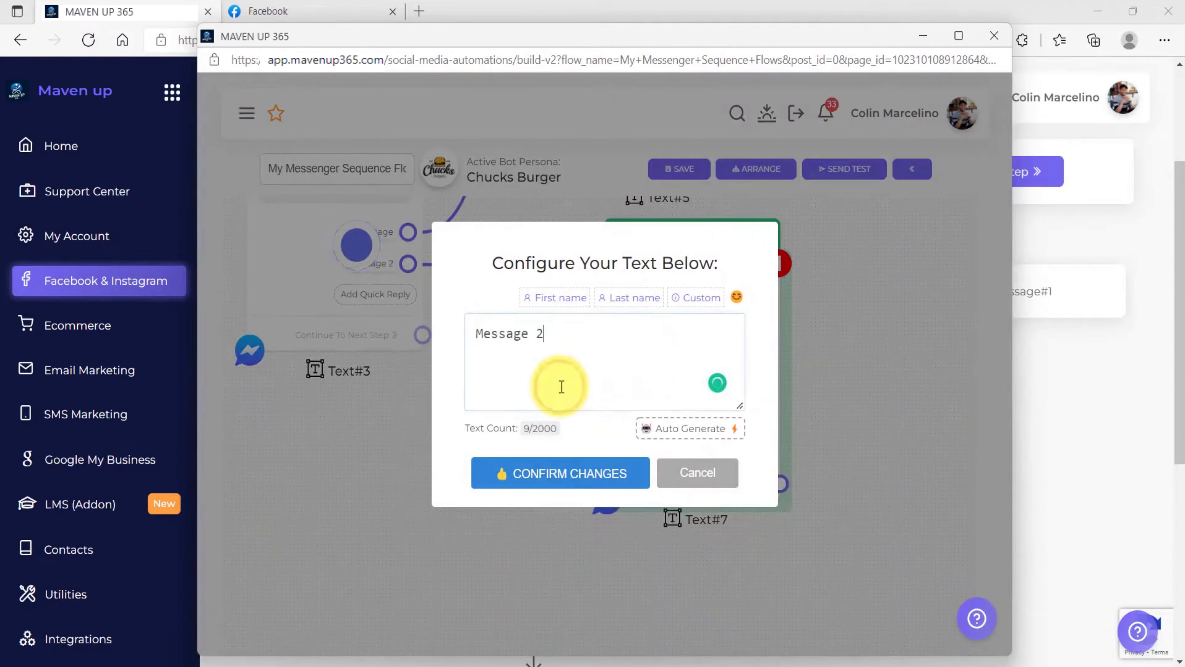
{"action": "left_click", "coordinate": [543, 472]}
Step: Examine the contents of the 1st Message and Message 2 steps branching from the Mother Dummy Flow
{"action": "scroll", "coordinate": [527, 469], "scroll_direction": "down", "scroll_amount": 4}
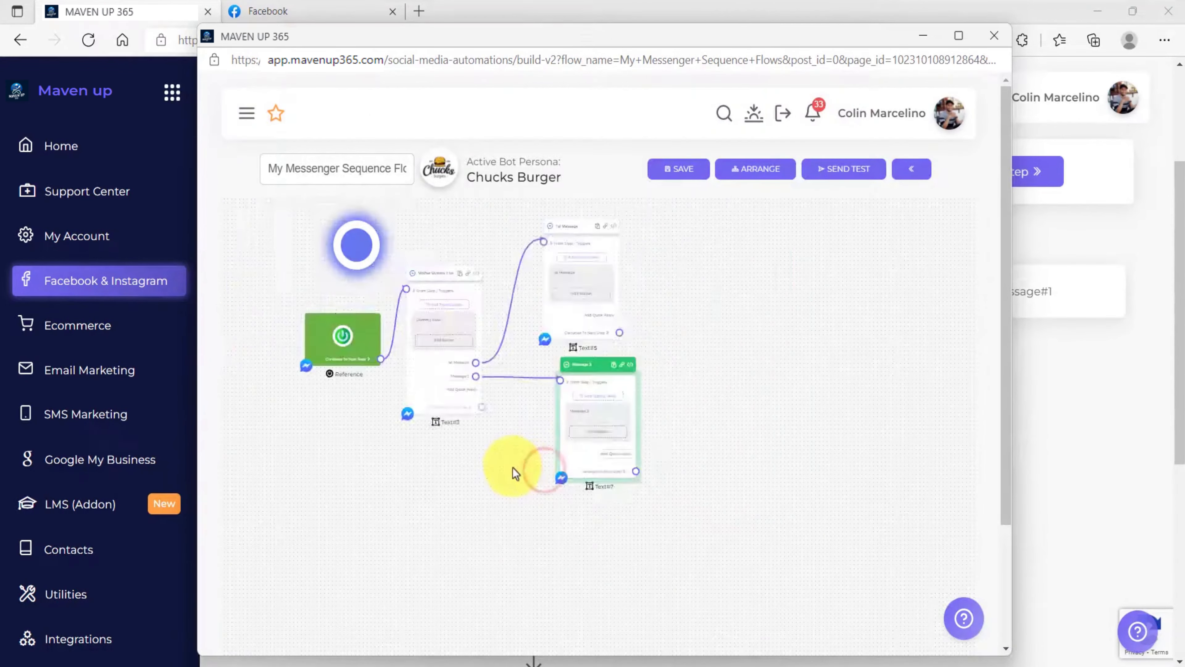
{"action": "left_click_drag", "start_coordinate": [551, 335], "coordinate": [577, 304]}
{"action": "scroll", "coordinate": [577, 303], "scroll_direction": "up", "scroll_amount": 3}
{"action": "left_click_drag", "start_coordinate": [725, 355], "coordinate": [573, 529]}
{"action": "scroll", "coordinate": [698, 224], "scroll_direction": "up", "scroll_amount": 4}
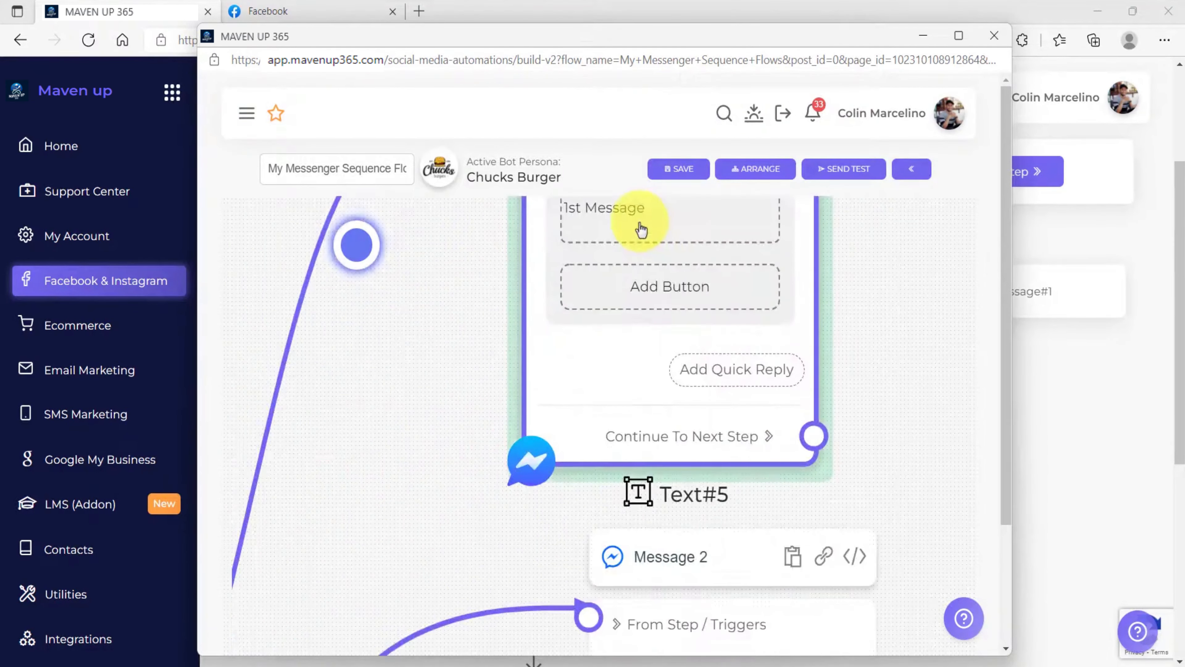
{"action": "scroll", "coordinate": [641, 228], "scroll_direction": "down", "scroll_amount": 4}
{"action": "scroll", "coordinate": [681, 434], "scroll_direction": "up", "scroll_amount": 4}
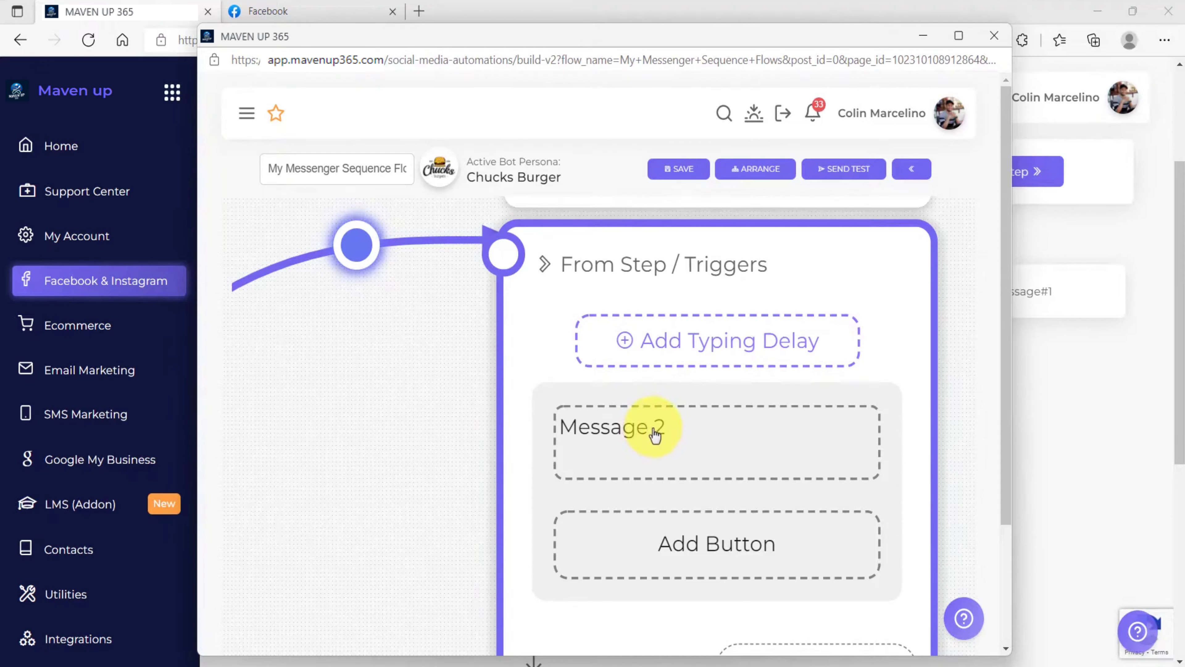
Step: Examine the five message steps branching from the Mother Dummy Flow, comparing their titles with their message texts
{"action": "scroll", "coordinate": [654, 430], "scroll_direction": "down", "scroll_amount": 4}
{"action": "left_click_drag", "start_coordinate": [665, 382], "coordinate": [686, 367]}
{"action": "left_click_drag", "start_coordinate": [526, 496], "coordinate": [616, 368]}
{"action": "left_click", "coordinate": [437, 413]}
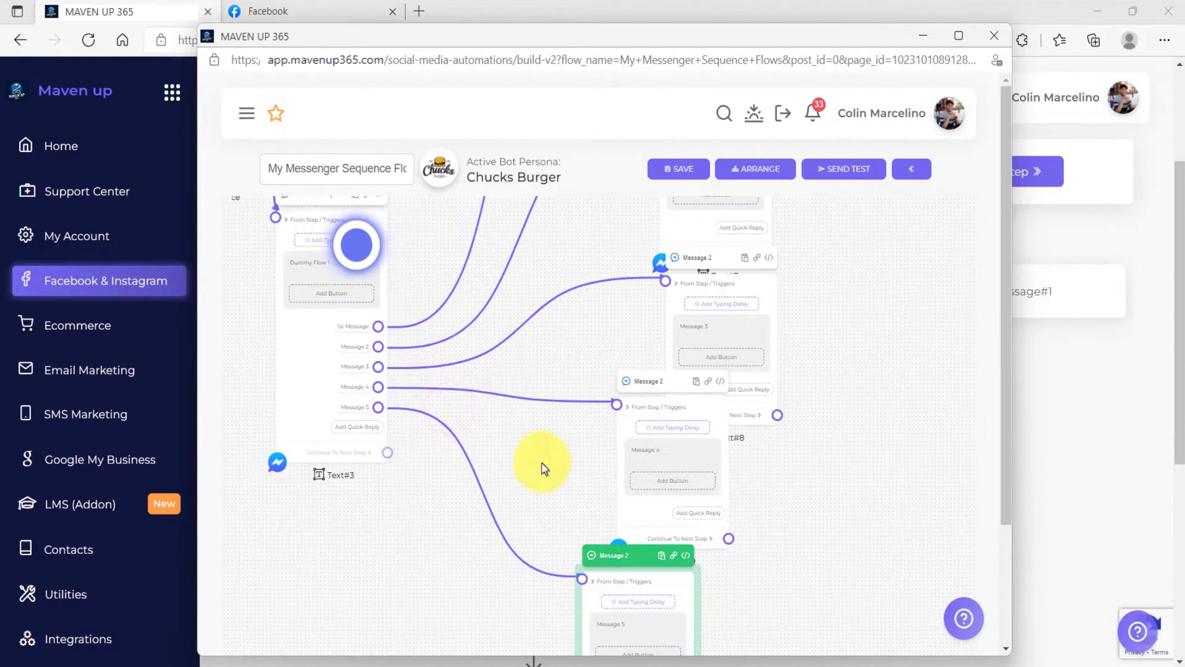
{"action": "left_click_drag", "start_coordinate": [633, 339], "coordinate": [542, 464]}
{"action": "left_click_drag", "start_coordinate": [531, 304], "coordinate": [533, 447]}
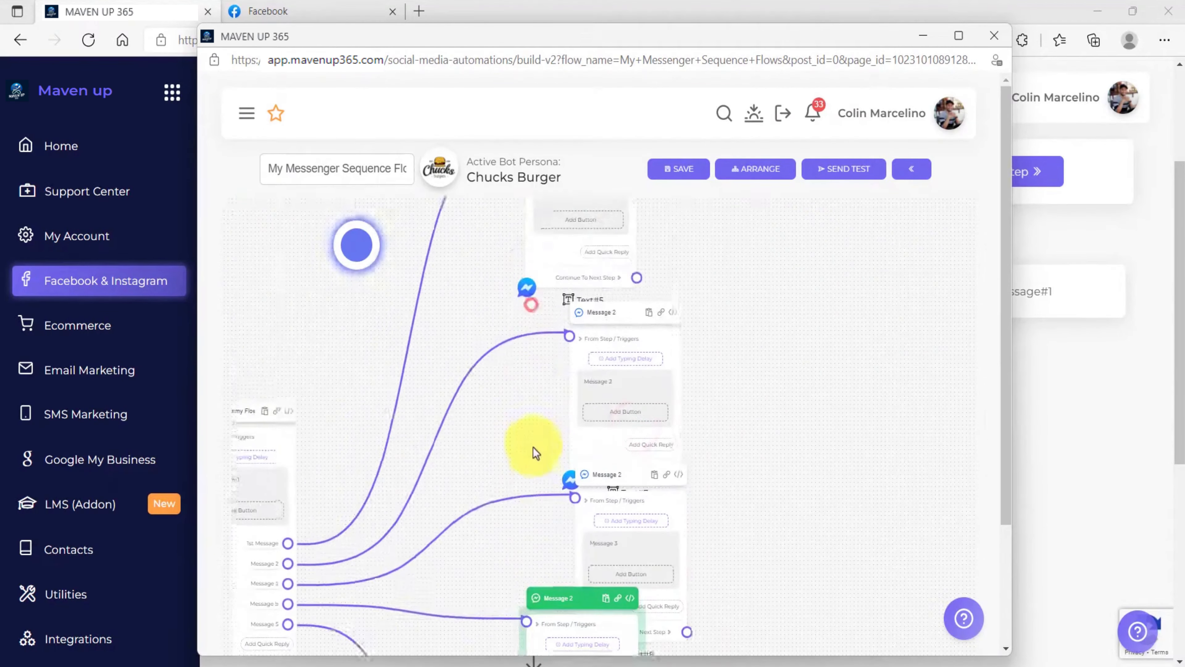
{"action": "scroll", "coordinate": [568, 299], "scroll_direction": "up", "scroll_amount": 5}
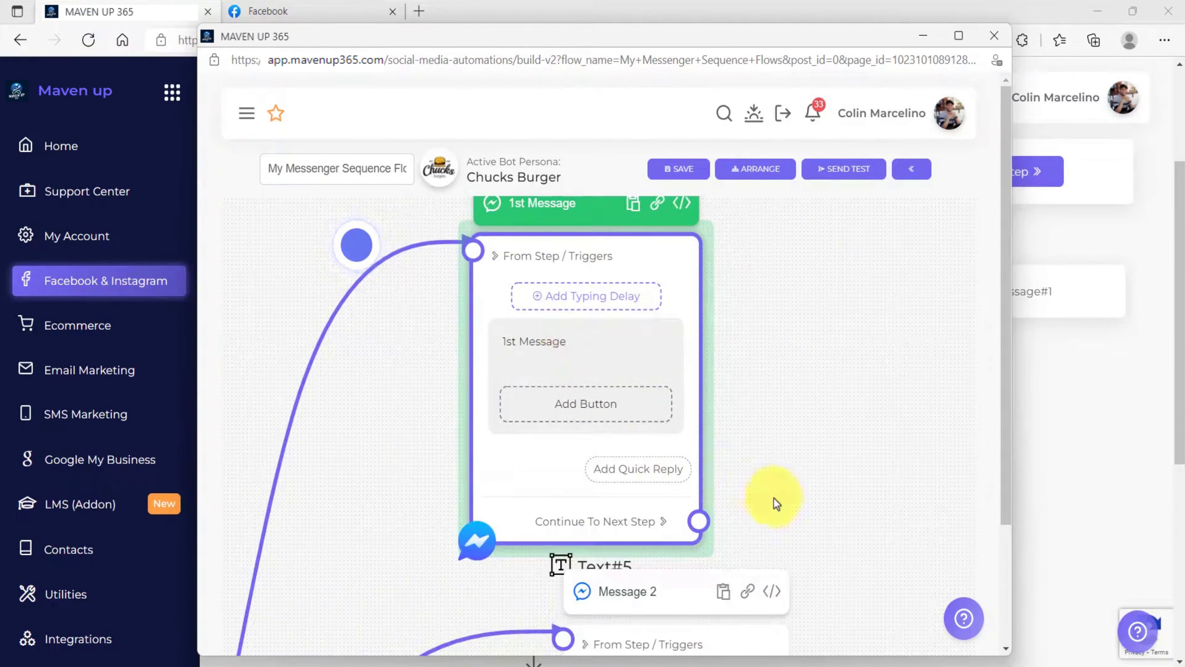
{"action": "left_click_drag", "start_coordinate": [796, 511], "coordinate": [713, 166]}
{"action": "scroll", "coordinate": [521, 408], "scroll_direction": "up", "scroll_amount": 4}
{"action": "scroll", "coordinate": [519, 406], "scroll_direction": "down", "scroll_amount": 9}
{"action": "left_click_drag", "start_coordinate": [691, 548], "coordinate": [732, 303]}
{"action": "scroll", "coordinate": [574, 386], "scroll_direction": "up", "scroll_amount": 6}
{"action": "scroll", "coordinate": [574, 380], "scroll_direction": "down", "scroll_amount": 5}
{"action": "left_click_drag", "start_coordinate": [725, 507], "coordinate": [730, 344]}
Step: Space out the steps containing the texts "Message 4" and "Message 5", and retitle the last one "Message 5"
{"action": "left_click_drag", "start_coordinate": [626, 270], "coordinate": [613, 415]}
{"action": "scroll", "coordinate": [613, 420], "scroll_direction": "down", "scroll_amount": 2}
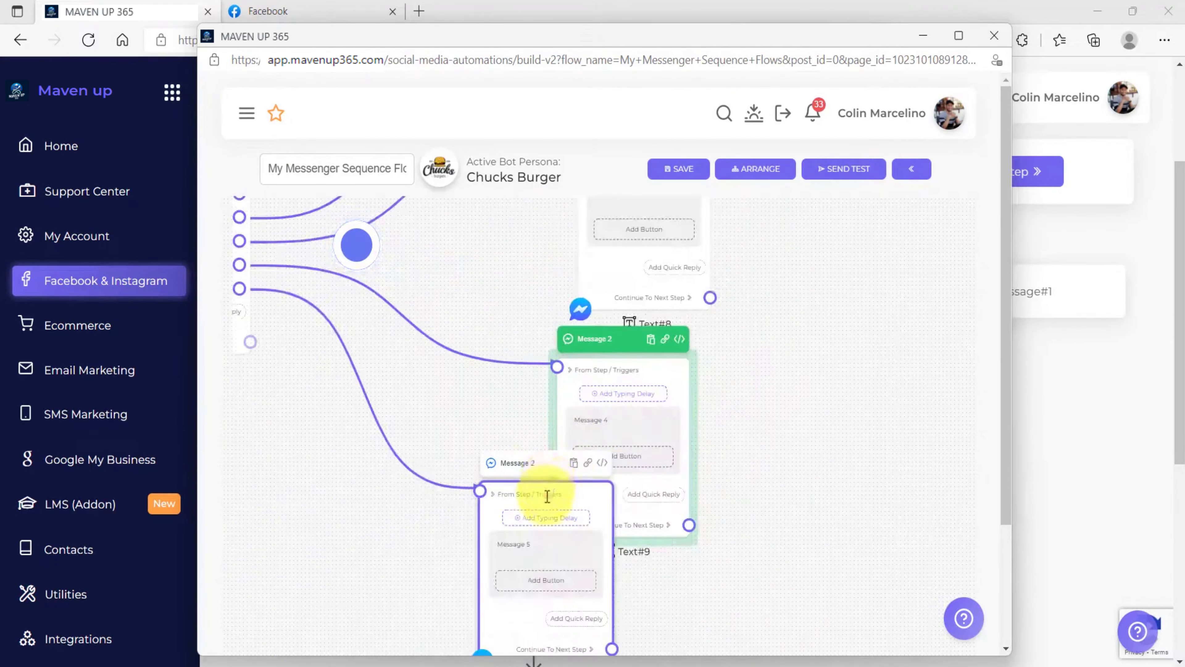
{"action": "left_click_drag", "start_coordinate": [547, 496], "coordinate": [495, 545]}
{"action": "scroll", "coordinate": [485, 523], "scroll_direction": "up", "scroll_amount": 4}
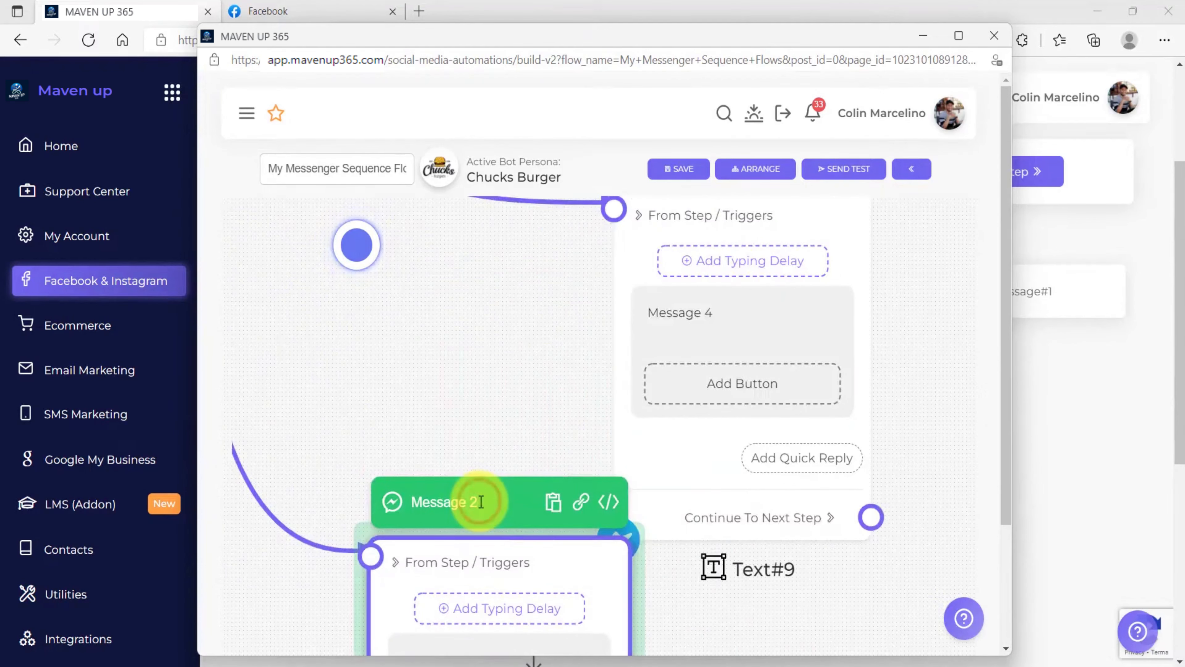
{"action": "type", "text": "5"}
Step: Retitle the step containing the text "Message 4" as "Message 4"
{"action": "scroll", "coordinate": [711, 339], "scroll_direction": "down", "scroll_amount": 4}
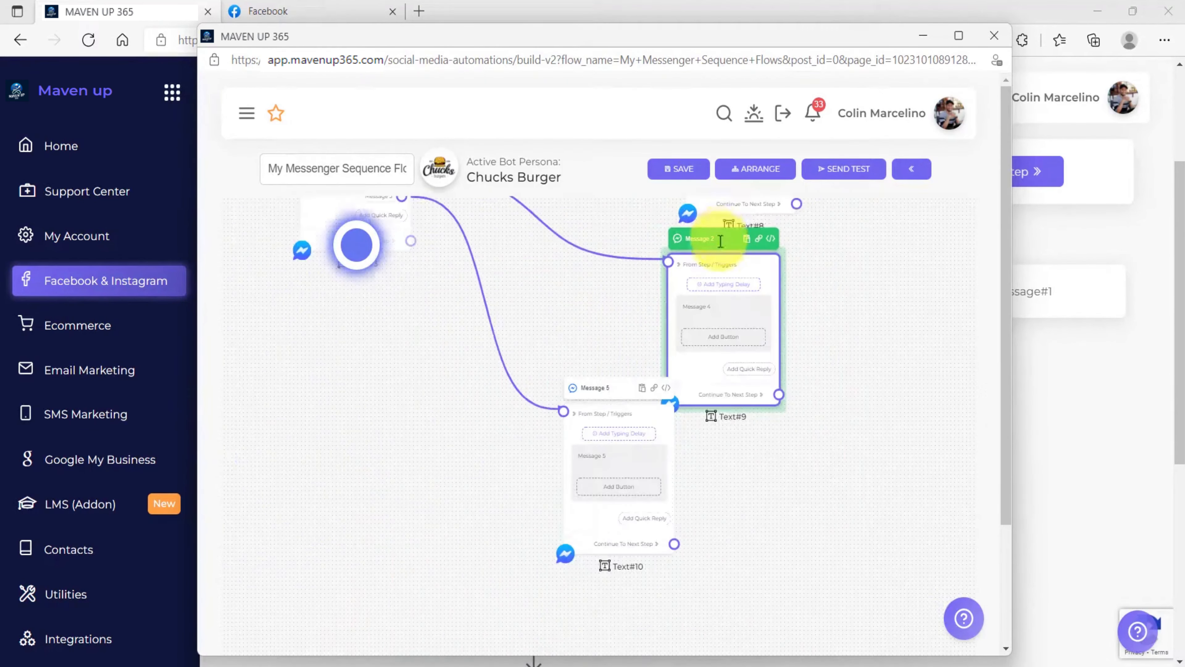
{"action": "scroll", "coordinate": [719, 241], "scroll_direction": "up", "scroll_amount": 6}
{"action": "left_click", "coordinate": [717, 248]}
{"action": "key", "text": "BackSpace"}
{"action": "type", "text": "4"}
Step: Retitle the step containing the text "Message 3" as "Message 3"
{"action": "scroll", "coordinate": [817, 224], "scroll_direction": "down", "scroll_amount": 5}
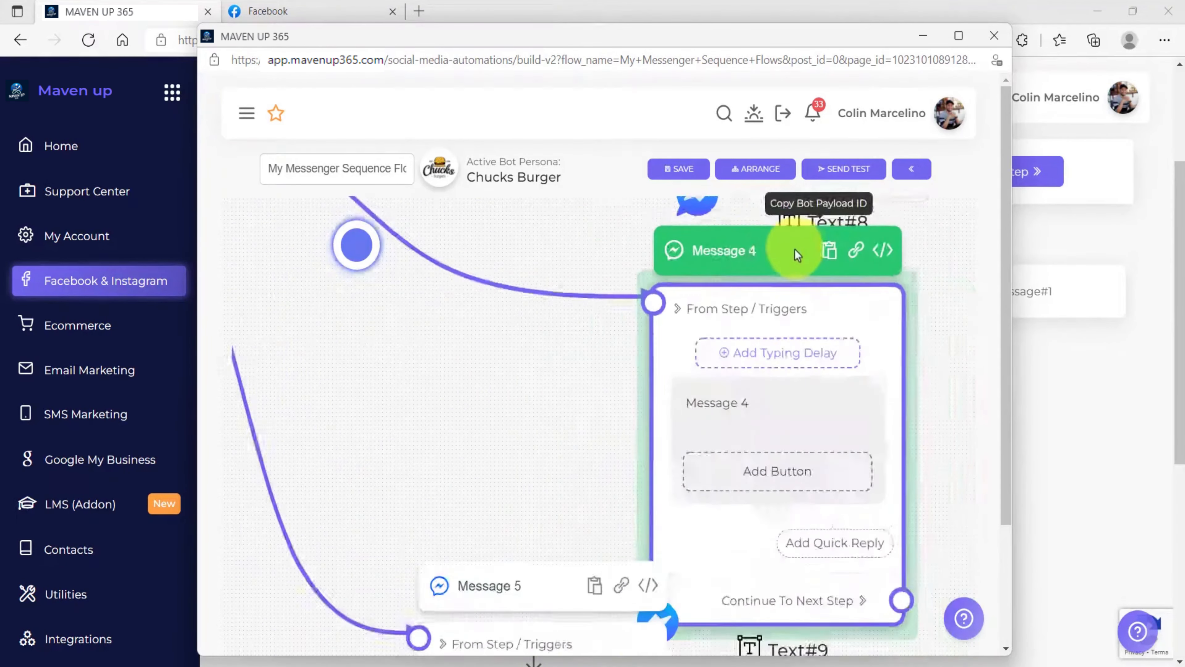
{"action": "scroll", "coordinate": [677, 308], "scroll_direction": "up", "scroll_amount": 5}
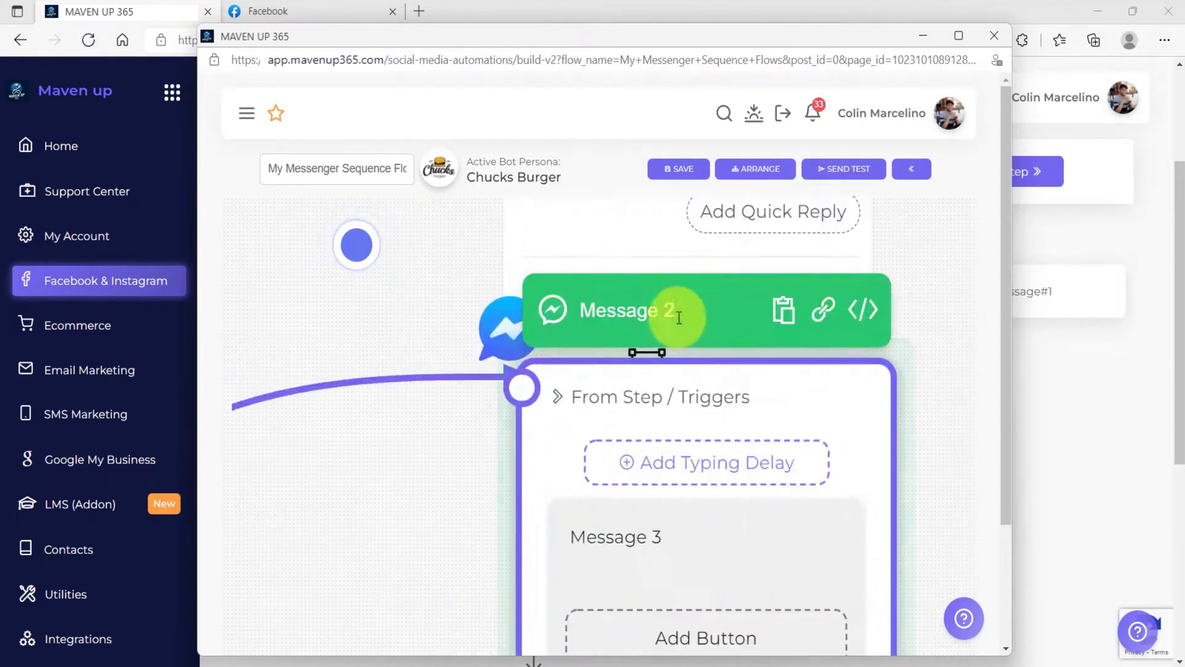
{"action": "left_click", "coordinate": [681, 317]}
{"action": "key", "text": "BackSpace"}
{"action": "type", "text": "3"}
Step: Move the Reference block lower, beside the Mother Dummy Flow step, and shift the Mother Dummy Flow step slightly away from it
{"action": "scroll", "coordinate": [682, 320], "scroll_direction": "down", "scroll_amount": 4}
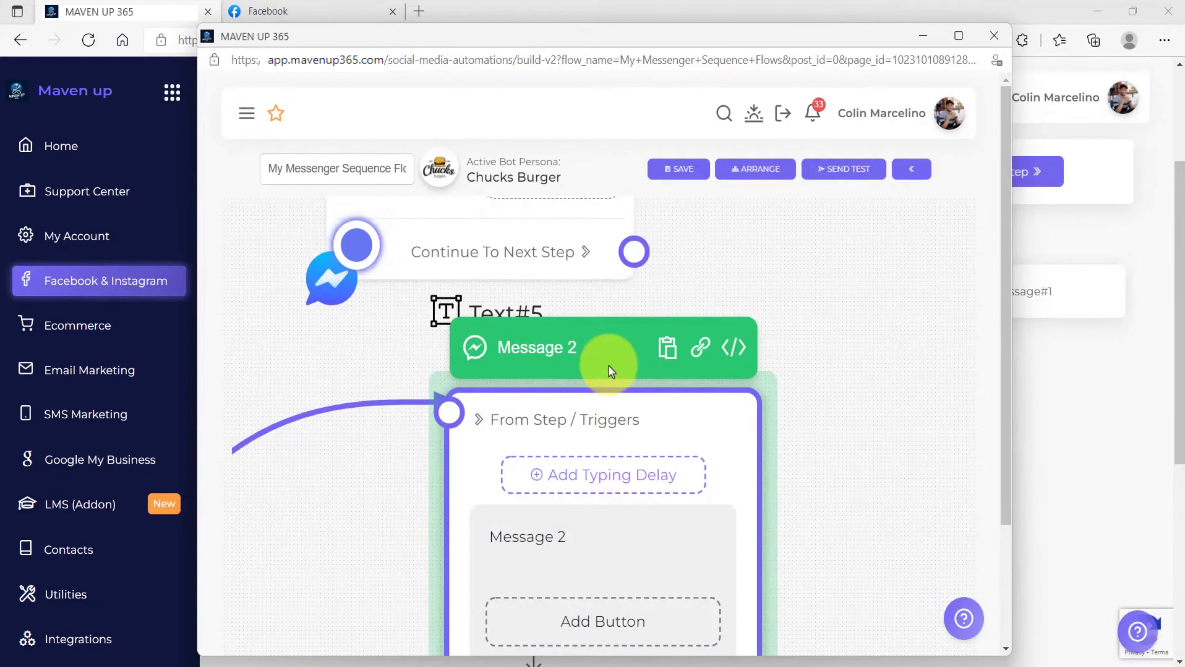
{"action": "left_click", "coordinate": [608, 366]}
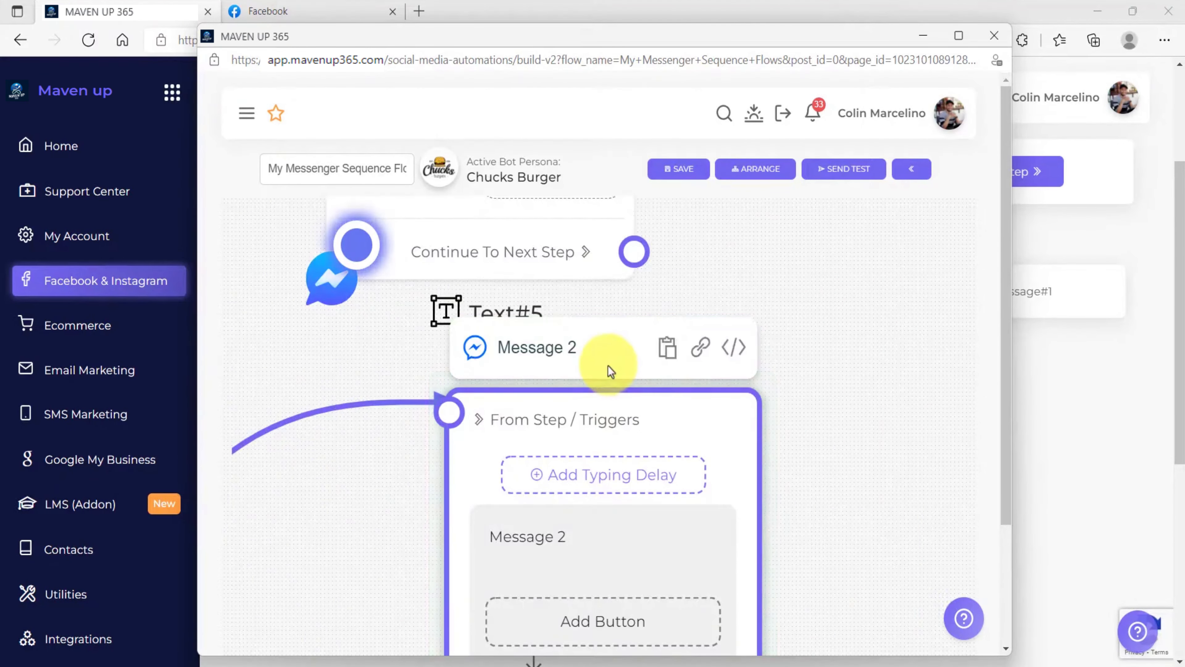
{"action": "left_click", "coordinate": [617, 357]}
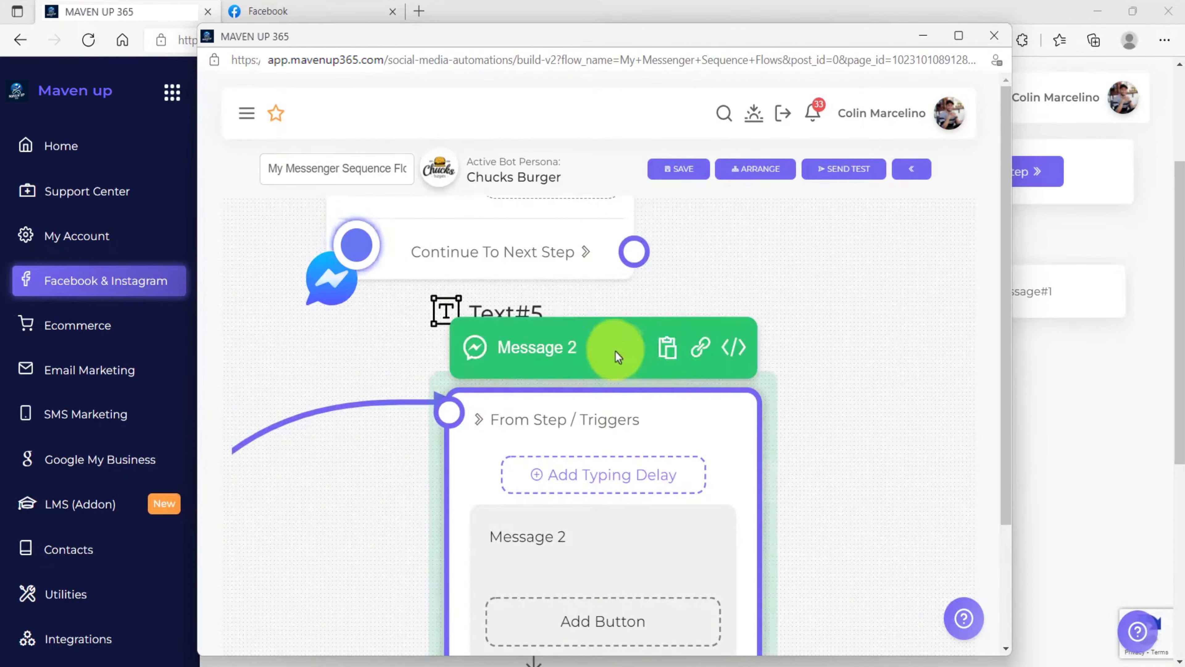
{"action": "scroll", "coordinate": [580, 339], "scroll_direction": "down", "scroll_amount": 7}
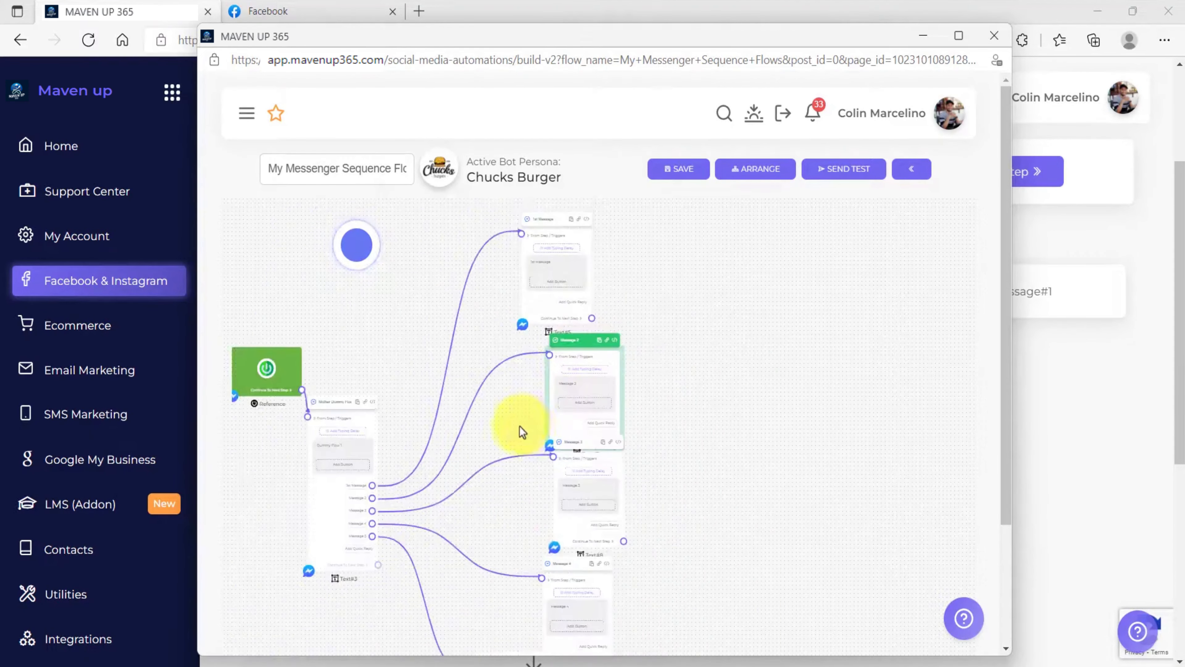
{"action": "left_click_drag", "start_coordinate": [519, 426], "coordinate": [656, 343]}
{"action": "left_click_drag", "start_coordinate": [431, 273], "coordinate": [383, 410]}
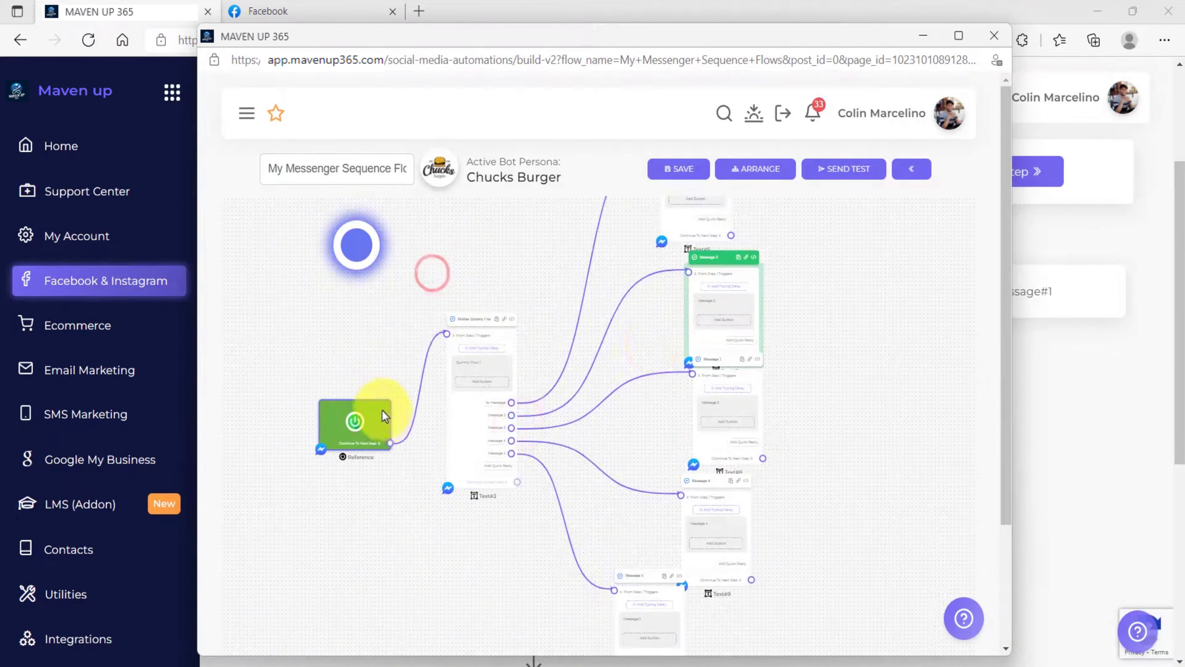
{"action": "left_click", "coordinate": [474, 418]}
{"action": "left_click_drag", "start_coordinate": [476, 430], "coordinate": [502, 414]}
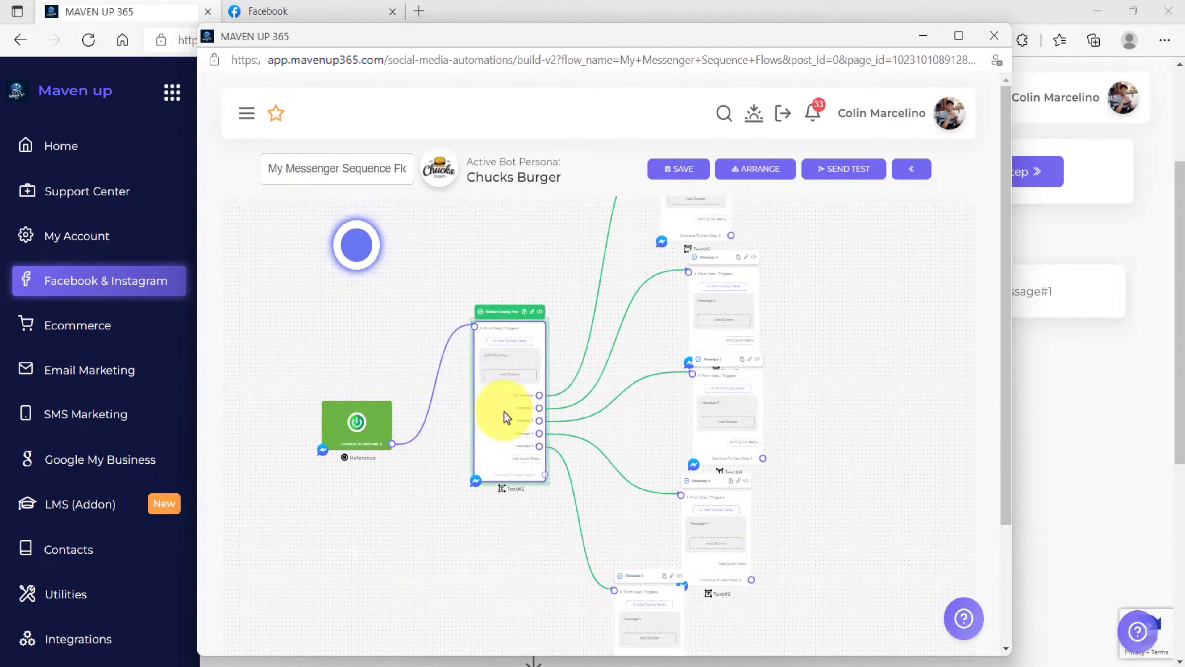
Step: Examine the Mother Dummy Flow's five quick replies and trace each connection to its message step
{"action": "scroll", "coordinate": [511, 411], "scroll_direction": "up", "scroll_amount": 5}
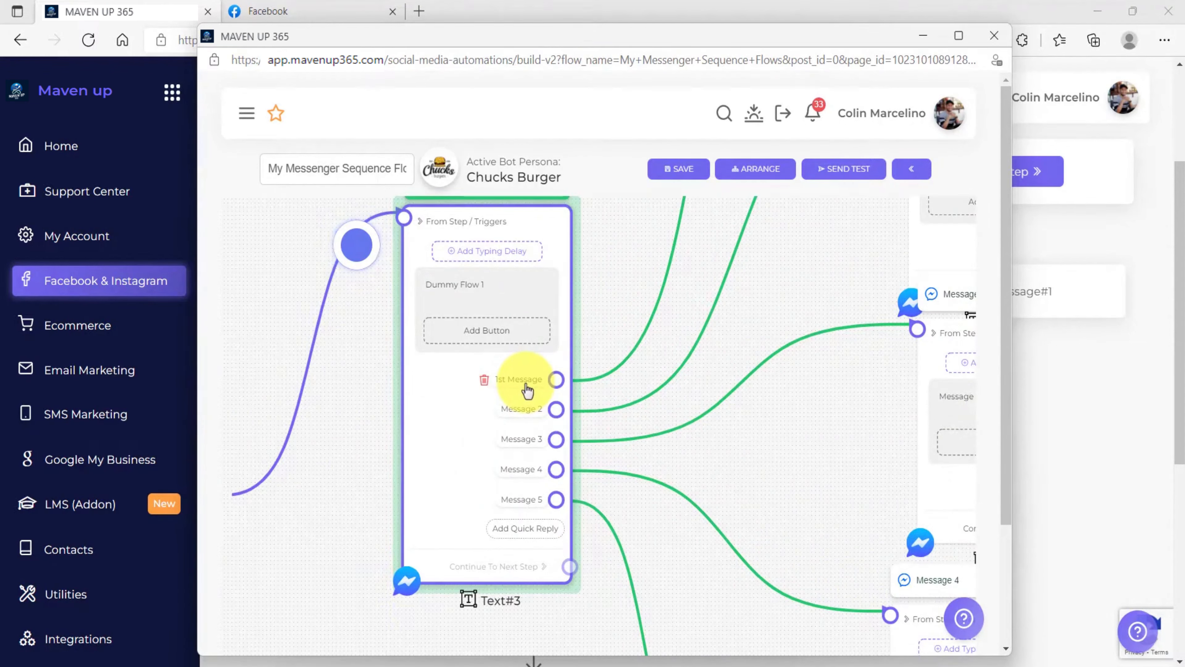
{"action": "double_click", "coordinate": [526, 385]}
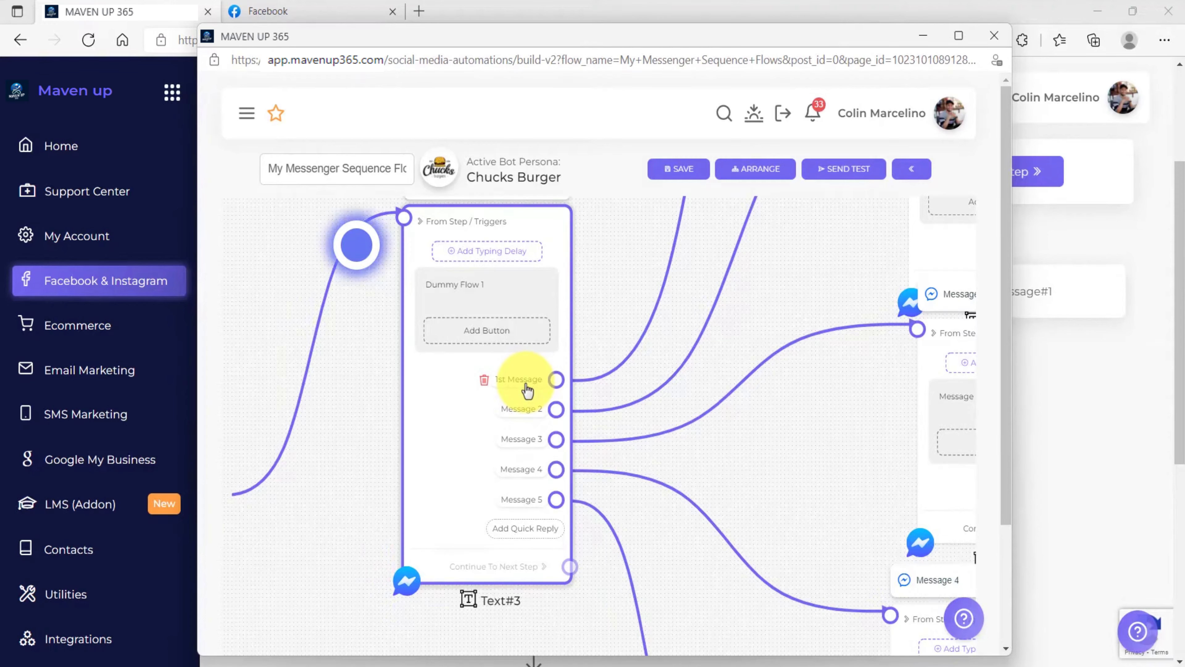
{"action": "scroll", "coordinate": [527, 385], "scroll_direction": "down", "scroll_amount": 6}
{"action": "scroll", "coordinate": [505, 339], "scroll_direction": "up", "scroll_amount": 10}
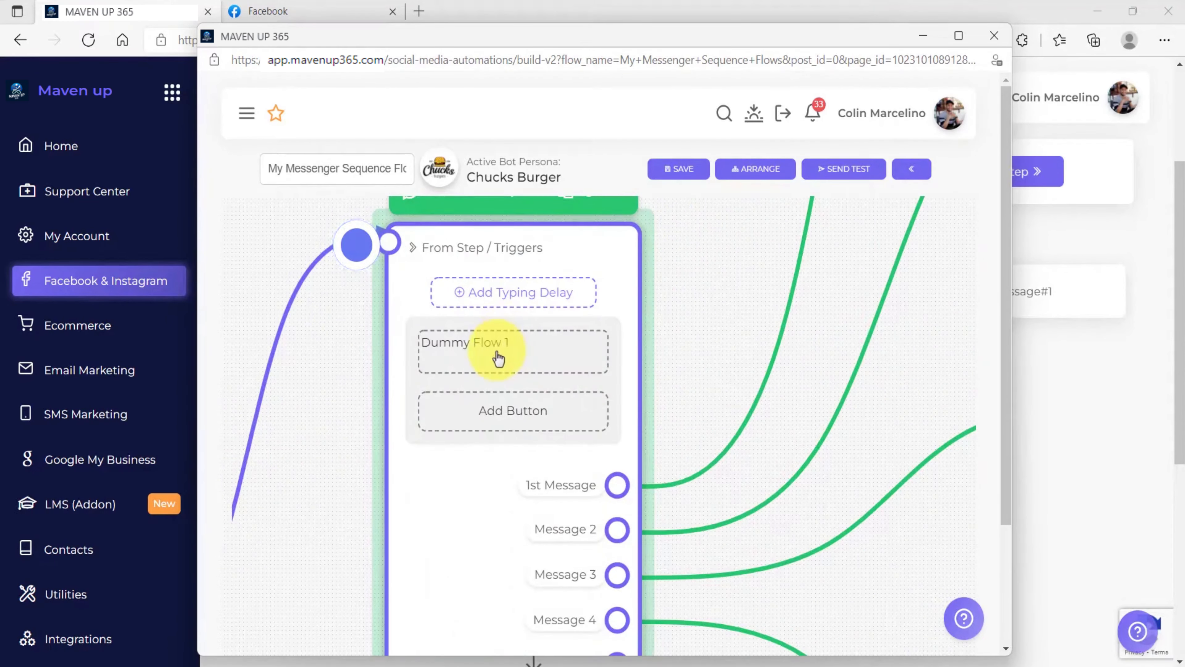
{"action": "scroll", "coordinate": [498, 357], "scroll_direction": "up", "scroll_amount": 3}
{"action": "scroll", "coordinate": [499, 358], "scroll_direction": "down", "scroll_amount": 5}
{"action": "scroll", "coordinate": [508, 366], "scroll_direction": "down", "scroll_amount": 5}
{"action": "scroll", "coordinate": [570, 352], "scroll_direction": "up", "scroll_amount": 4}
{"action": "scroll", "coordinate": [570, 353], "scroll_direction": "up", "scroll_amount": 4}
{"action": "scroll", "coordinate": [569, 370], "scroll_direction": "down", "scroll_amount": 5}
{"action": "scroll", "coordinate": [472, 502], "scroll_direction": "up", "scroll_amount": 5}
{"action": "scroll", "coordinate": [438, 467], "scroll_direction": "down", "scroll_amount": 2}
{"action": "scroll", "coordinate": [445, 532], "scroll_direction": "down", "scroll_amount": 4}
{"action": "scroll", "coordinate": [578, 460], "scroll_direction": "up", "scroll_amount": 5}
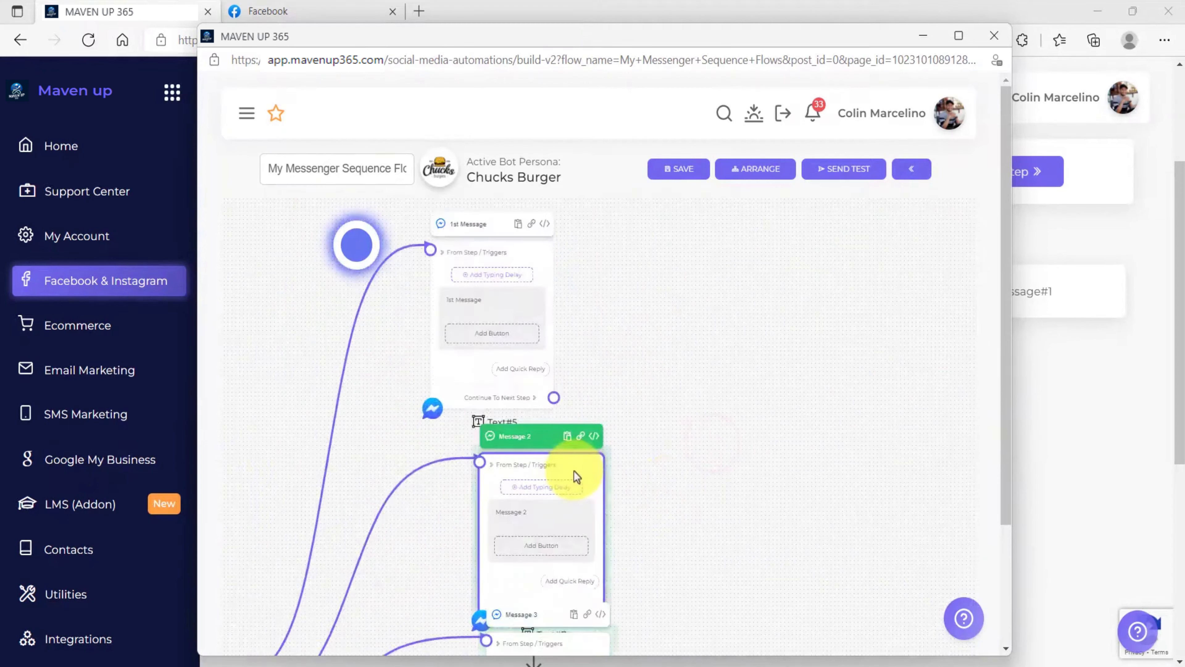
{"action": "scroll", "coordinate": [579, 477], "scroll_direction": "down", "scroll_amount": 4}
{"action": "scroll", "coordinate": [637, 471], "scroll_direction": "up", "scroll_amount": 2}
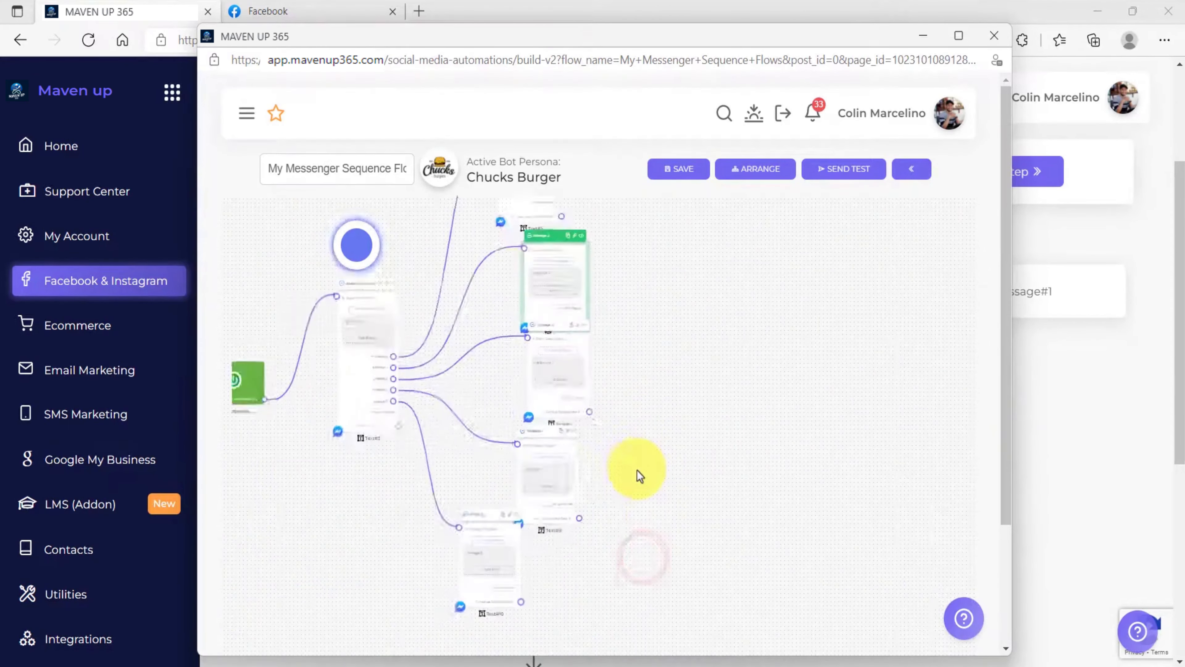
{"action": "left_click_drag", "start_coordinate": [652, 280], "coordinate": [730, 420]}
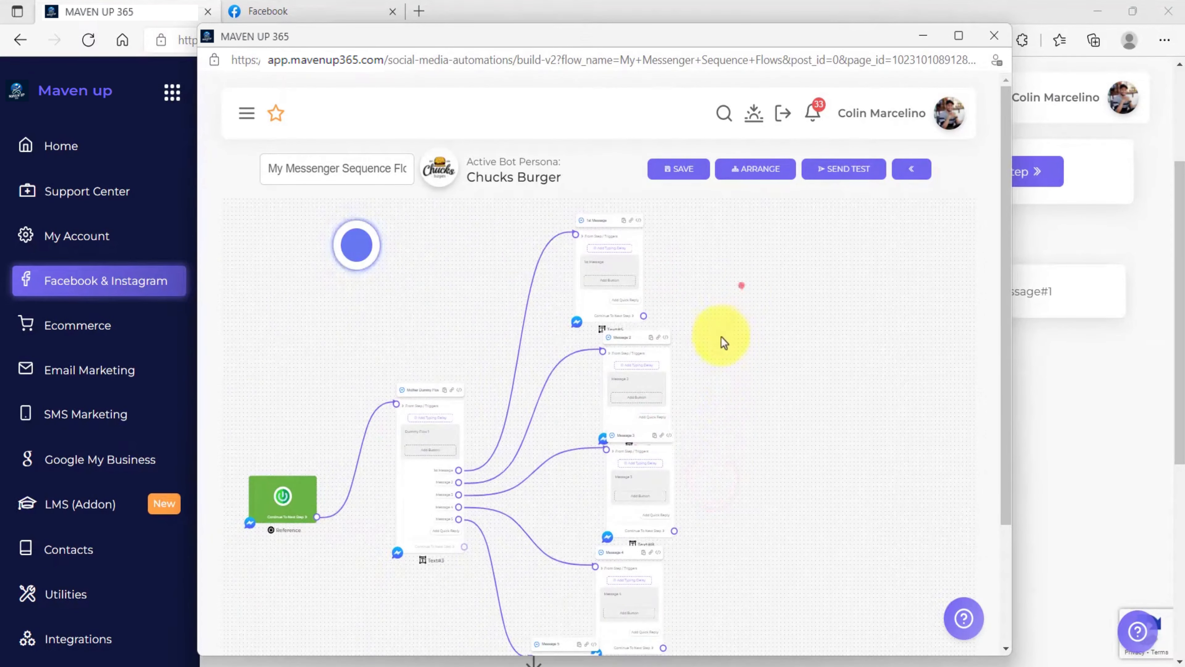
{"action": "left_click_drag", "start_coordinate": [721, 337], "coordinate": [701, 397]}
{"action": "scroll", "coordinate": [656, 367], "scroll_direction": "up", "scroll_amount": 4}
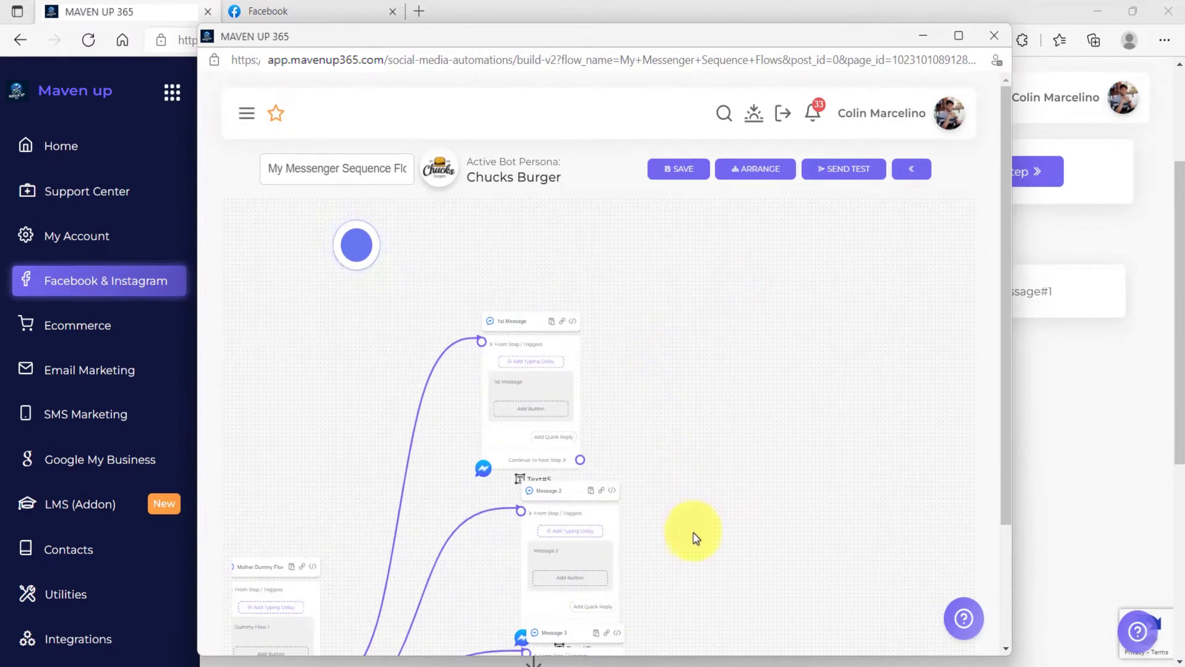
{"action": "left_click_drag", "start_coordinate": [694, 538], "coordinate": [683, 373]}
{"action": "left_click_drag", "start_coordinate": [683, 479], "coordinate": [733, 395]}
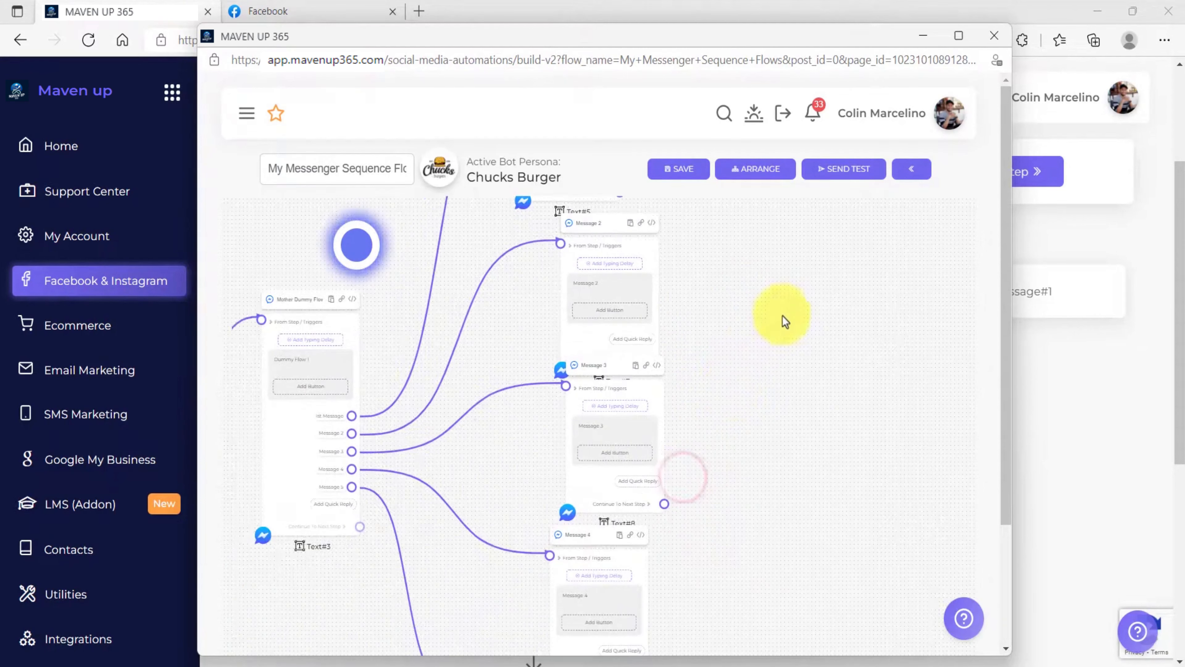
Step: Save the My Messenger Sequence Flows flow and close the flow builder window
{"action": "left_click", "coordinate": [677, 171]}
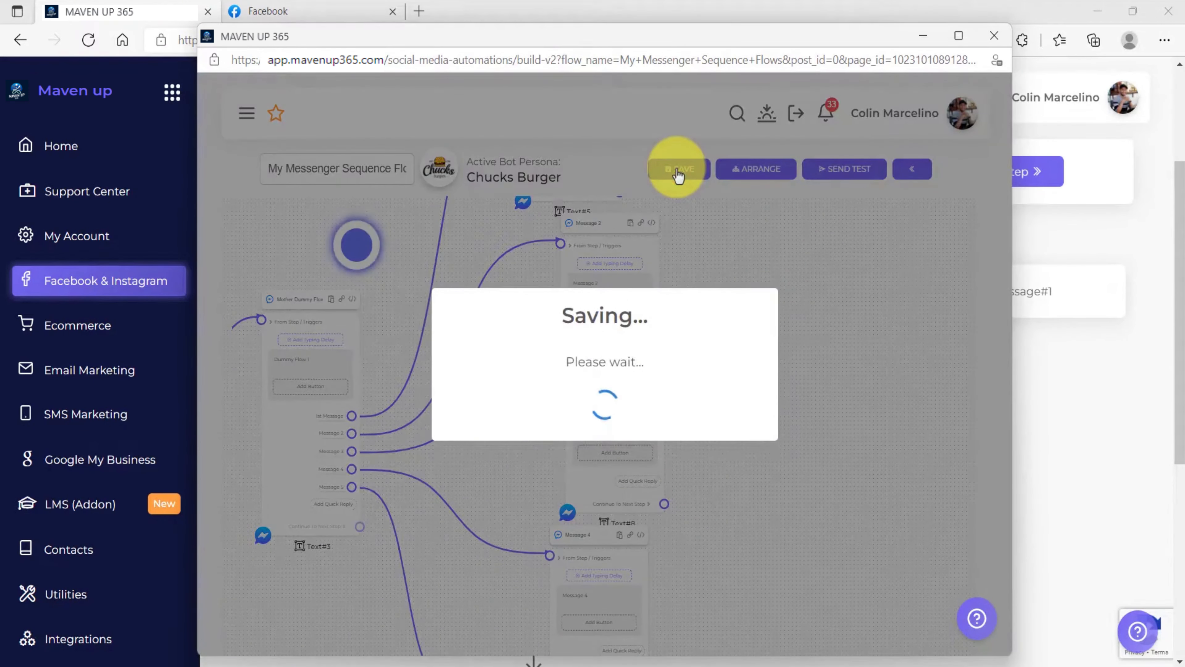
{"action": "left_click", "coordinate": [637, 460]}
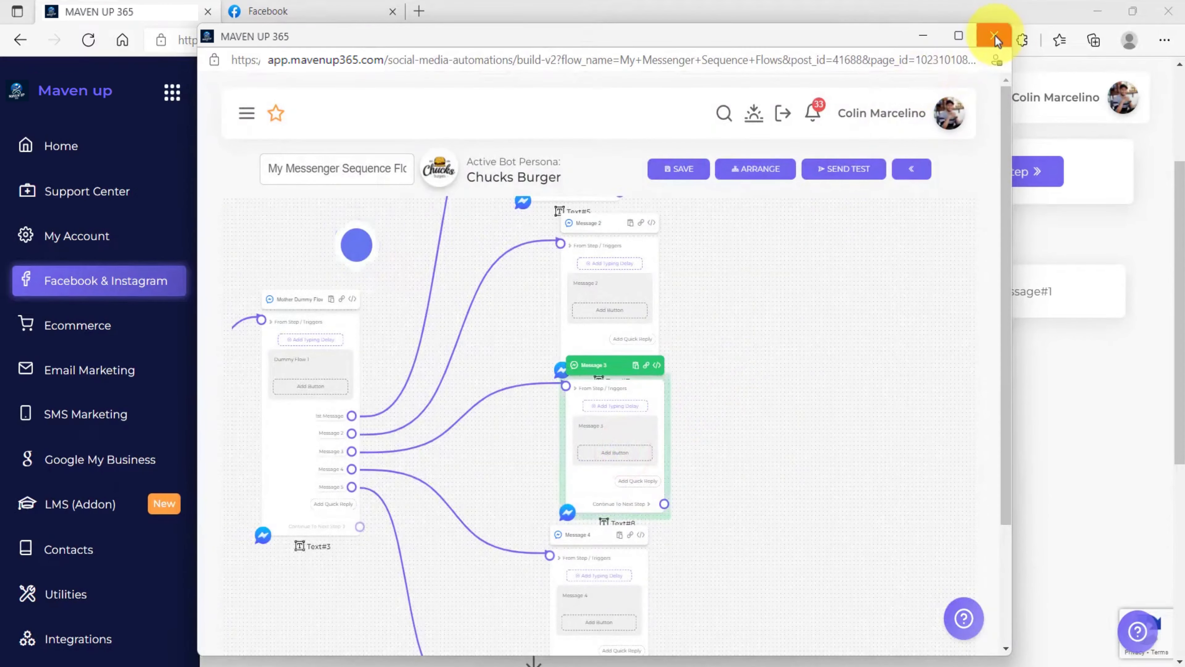
{"action": "left_click", "coordinate": [994, 37]}
Step: Set the timing of Sequence 1 to 5 minutes
{"action": "scroll", "coordinate": [575, 354], "scroll_direction": "up", "scroll_amount": 4}
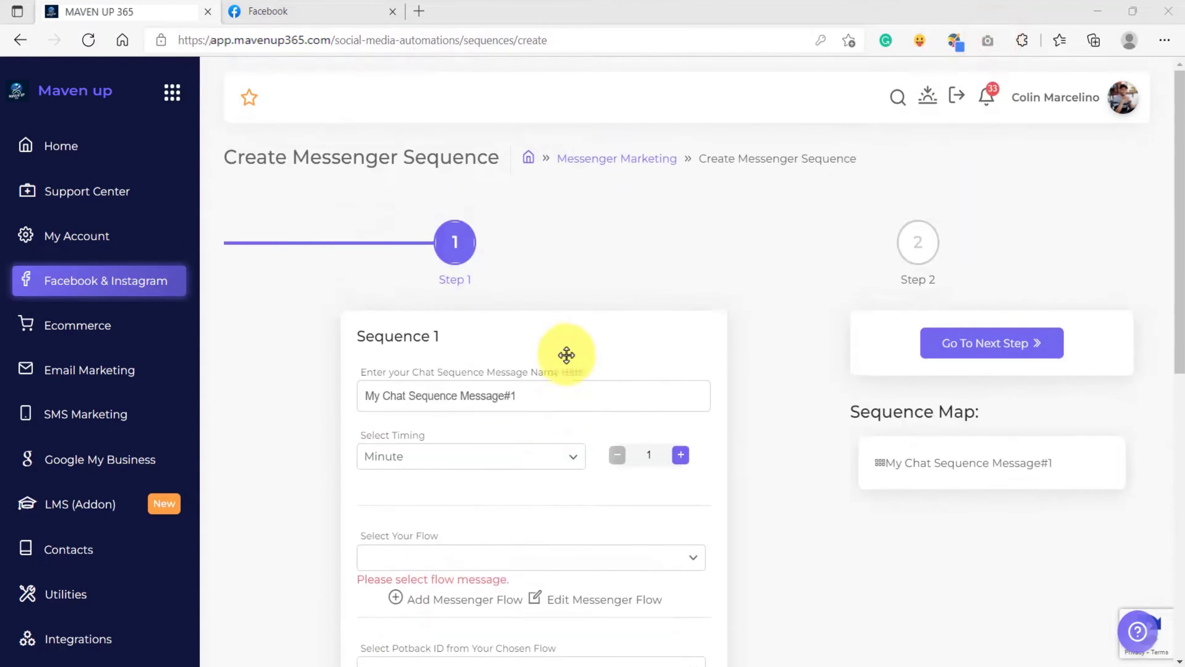
{"action": "scroll", "coordinate": [510, 380], "scroll_direction": "down", "scroll_amount": 3}
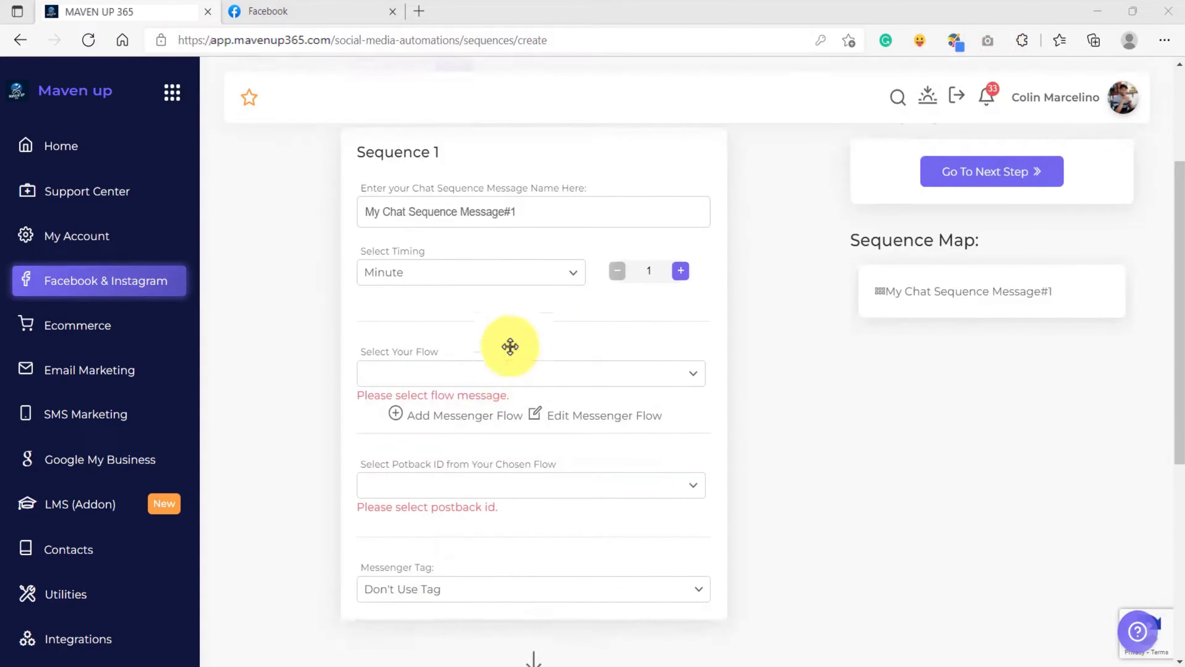
{"action": "scroll", "coordinate": [508, 344], "scroll_direction": "up", "scroll_amount": 3}
{"action": "scroll", "coordinate": [483, 296], "scroll_direction": "down", "scroll_amount": 2}
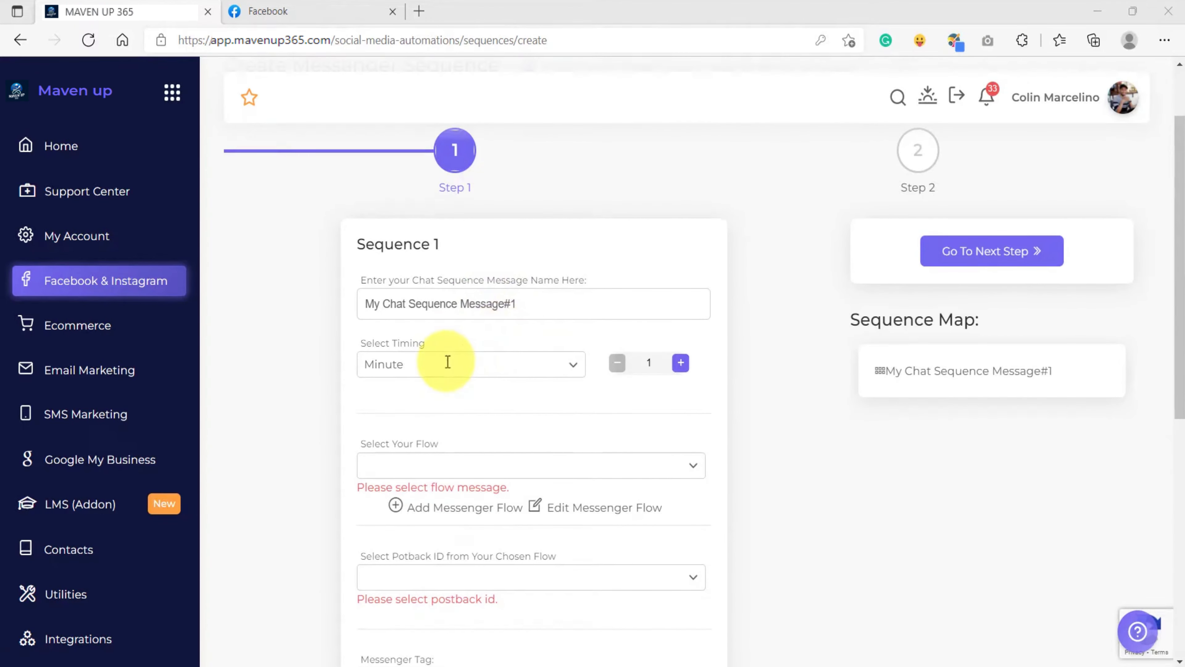
{"action": "scroll", "coordinate": [485, 345], "scroll_direction": "up", "scroll_amount": 1}
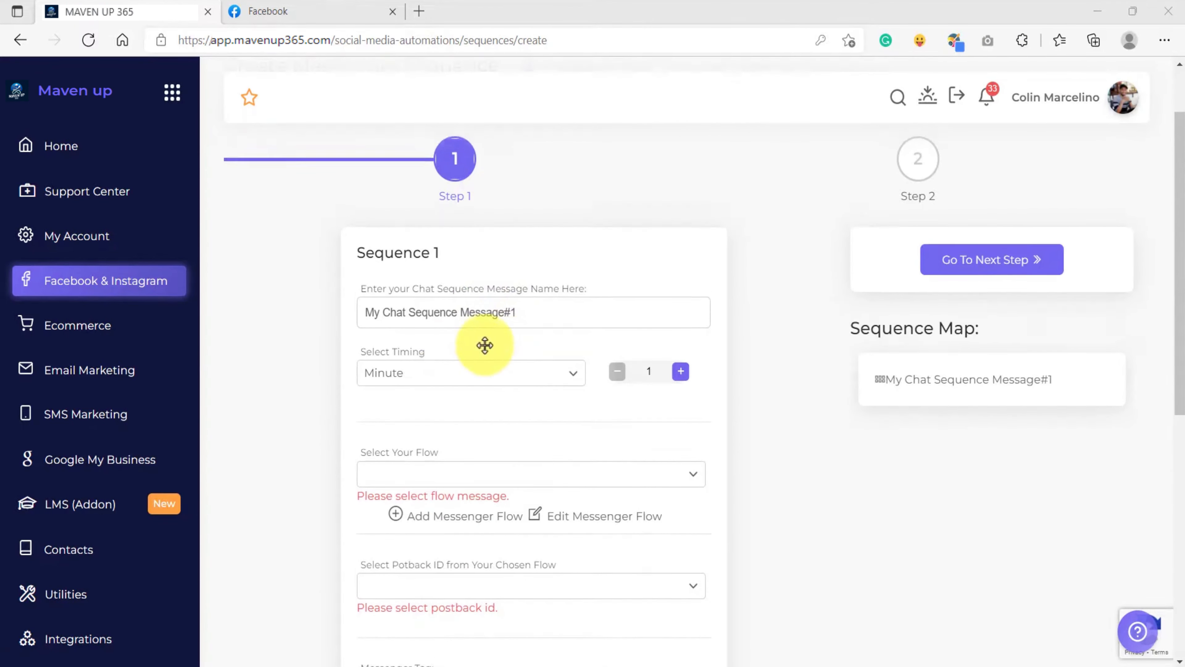
{"action": "scroll", "coordinate": [485, 345], "scroll_direction": "up", "scroll_amount": 2}
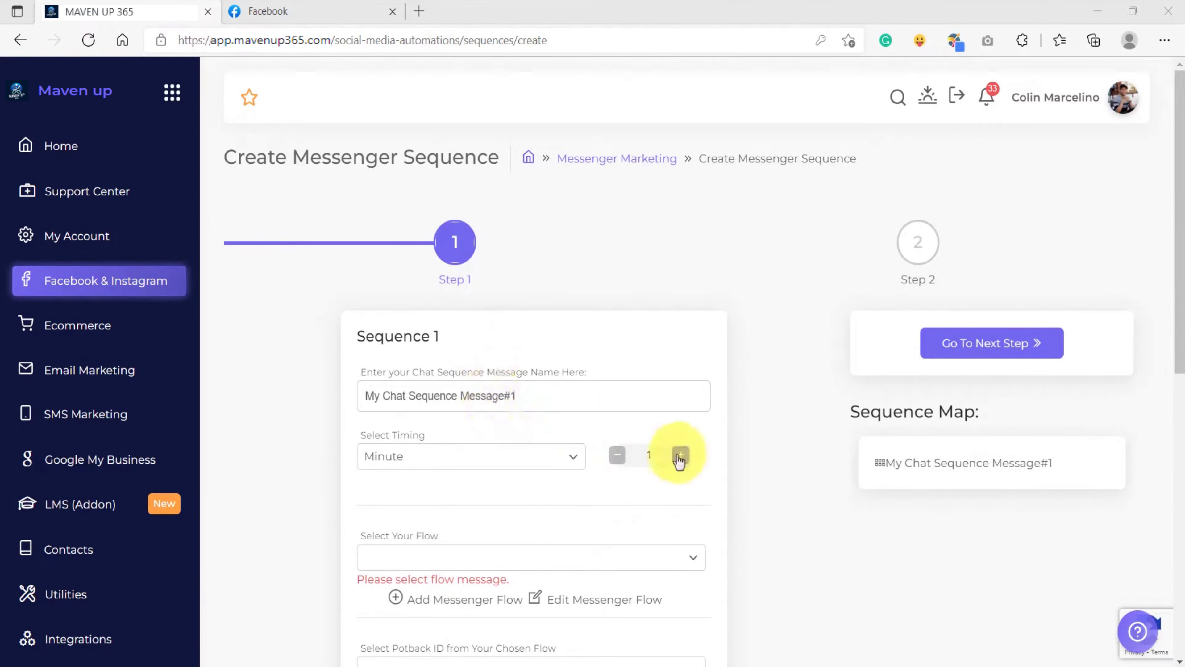
{"action": "left_click", "coordinate": [664, 454]}
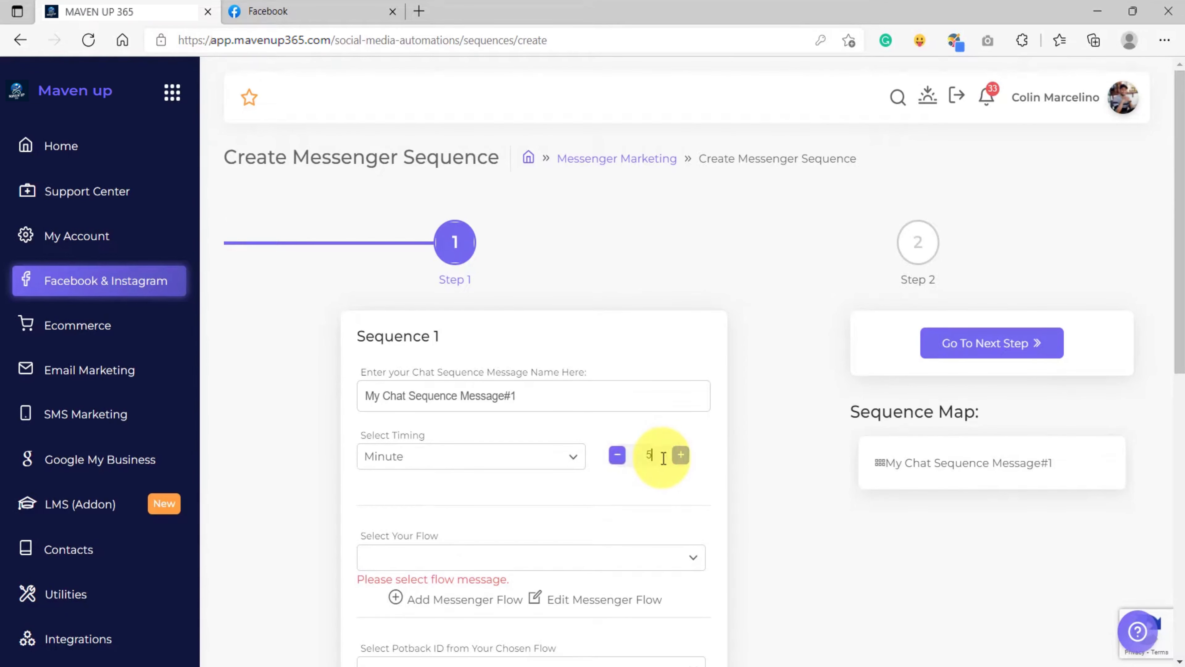
Step: Choose My Messenger Sequence Flows as the flow for Sequence 1
{"action": "scroll", "coordinate": [664, 457], "scroll_direction": "down", "scroll_amount": 5}
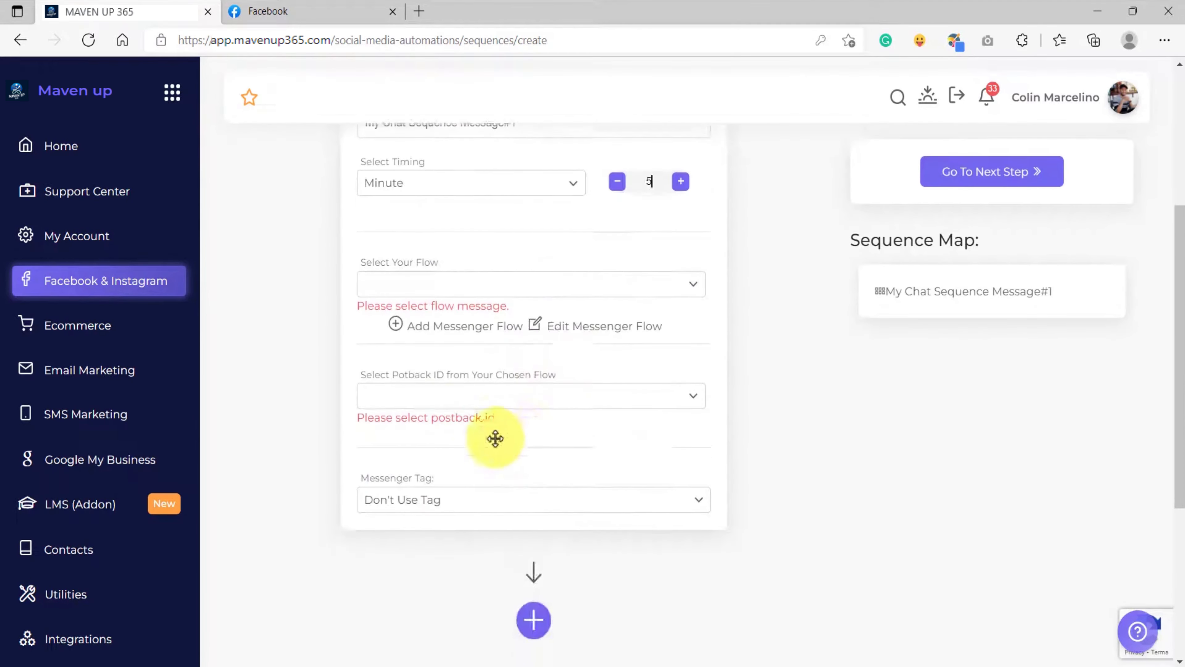
{"action": "left_click", "coordinate": [433, 274]}
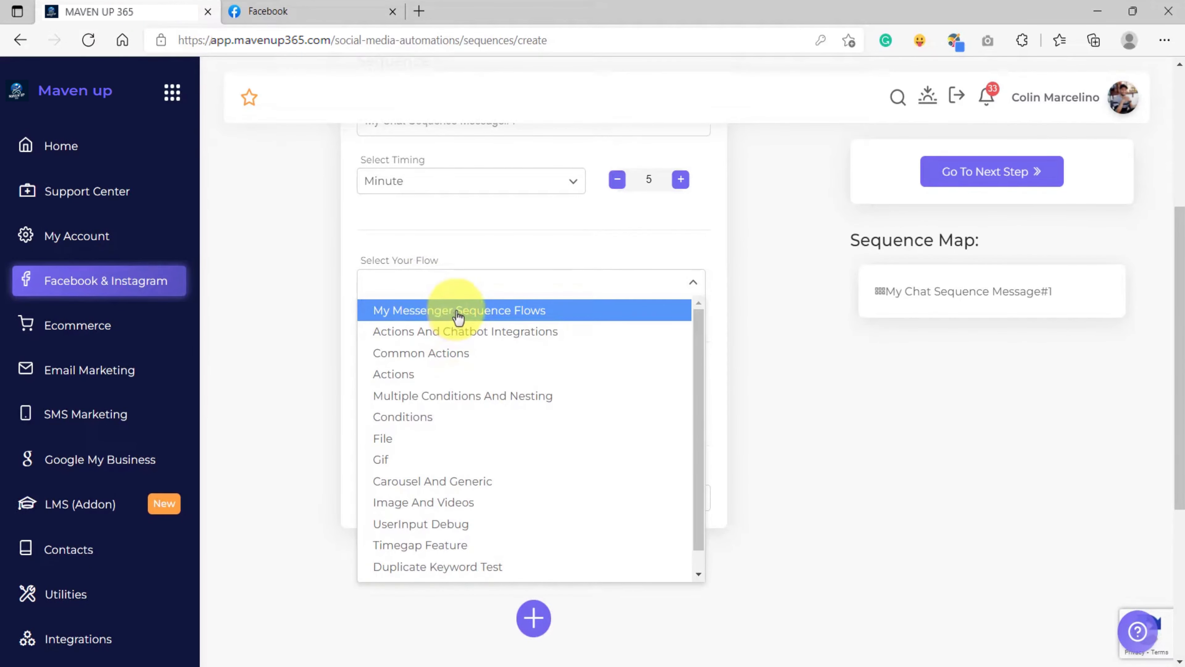
{"action": "left_click", "coordinate": [510, 314]}
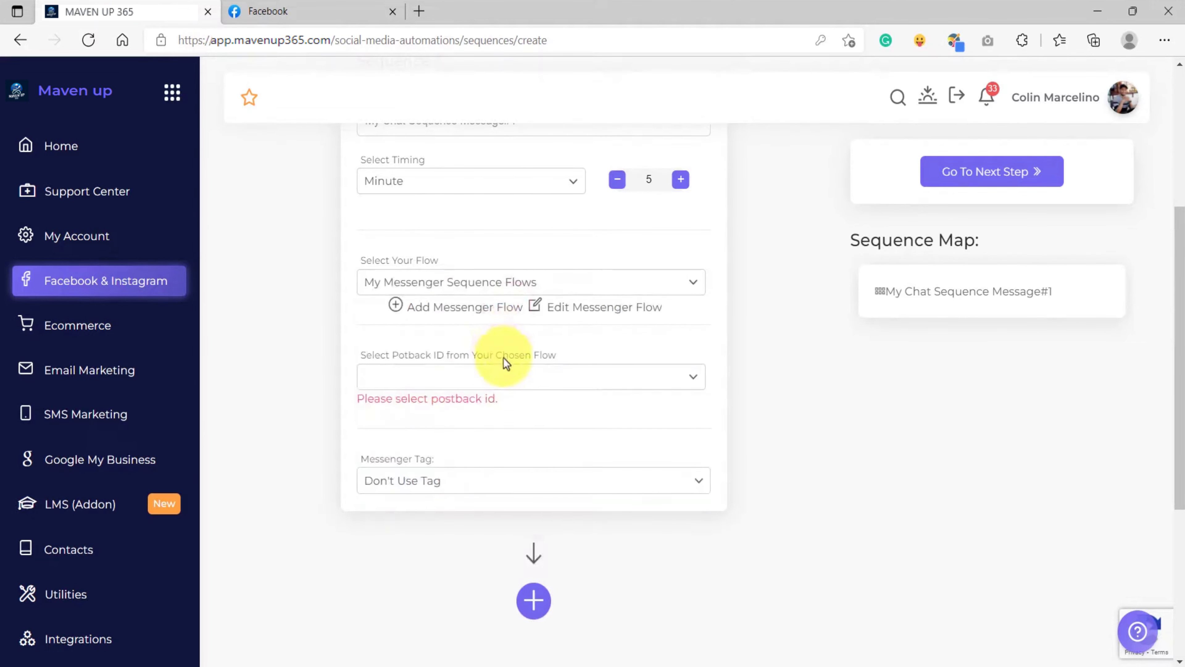
Step: Choose 1st Message as the postback ID for Sequence 1
{"action": "scroll", "coordinate": [505, 371], "scroll_direction": "up", "scroll_amount": 3}
{"action": "scroll", "coordinate": [505, 372], "scroll_direction": "down", "scroll_amount": 6}
{"action": "scroll", "coordinate": [502, 343], "scroll_direction": "up", "scroll_amount": 3}
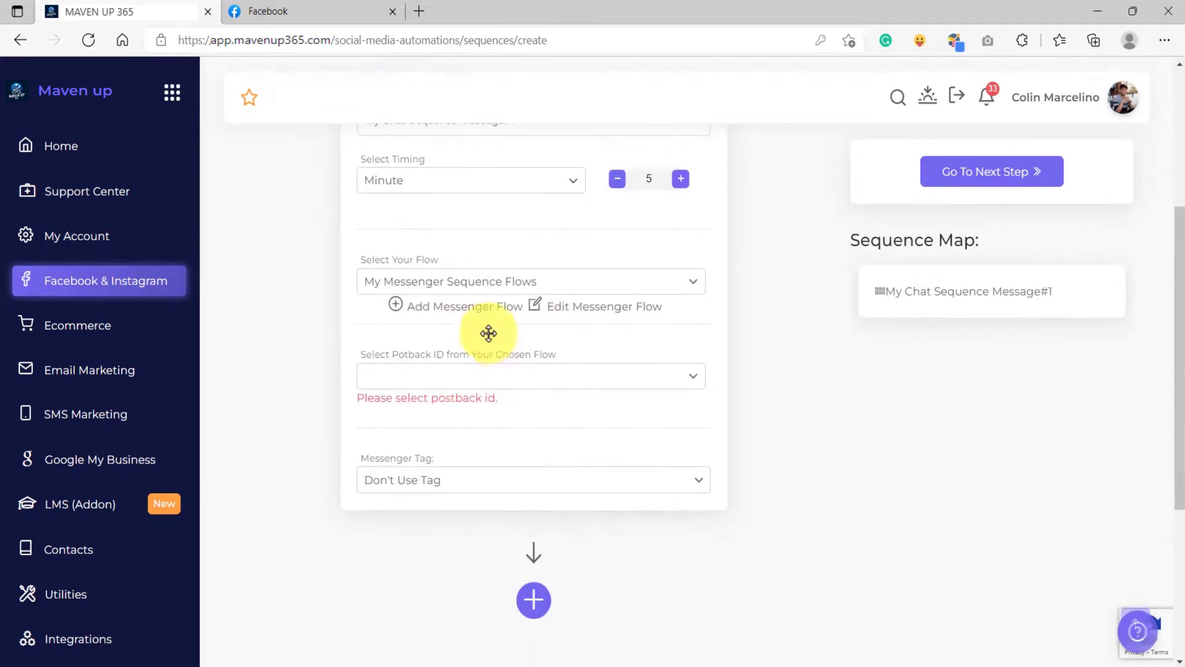
{"action": "left_click", "coordinate": [457, 373]}
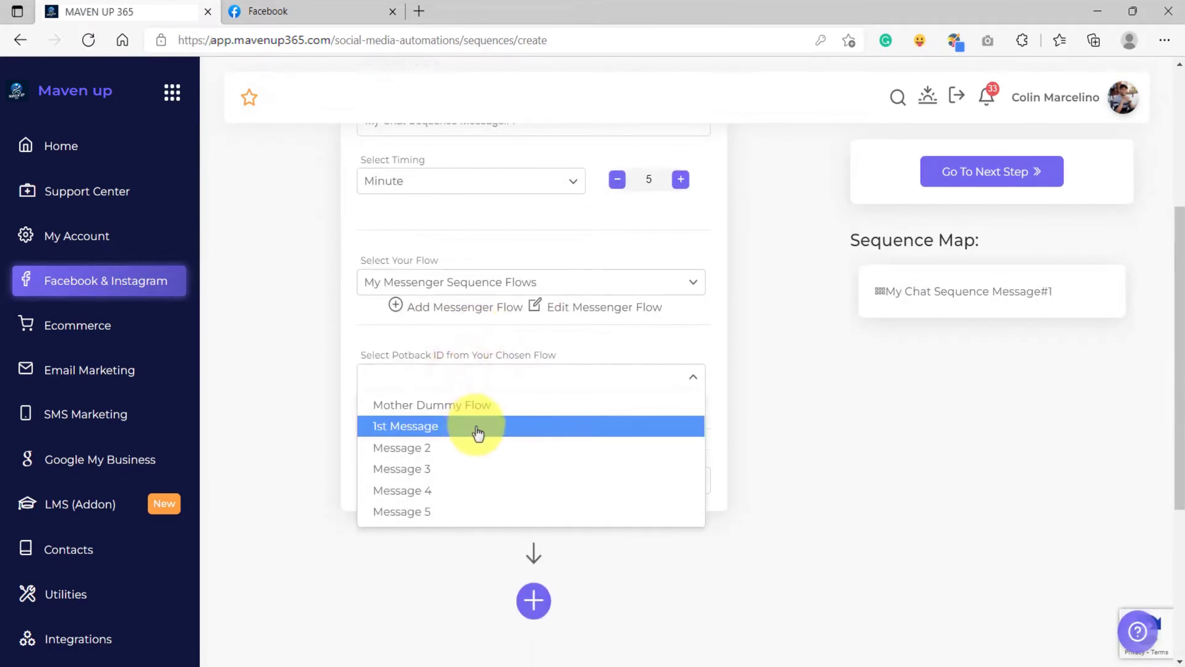
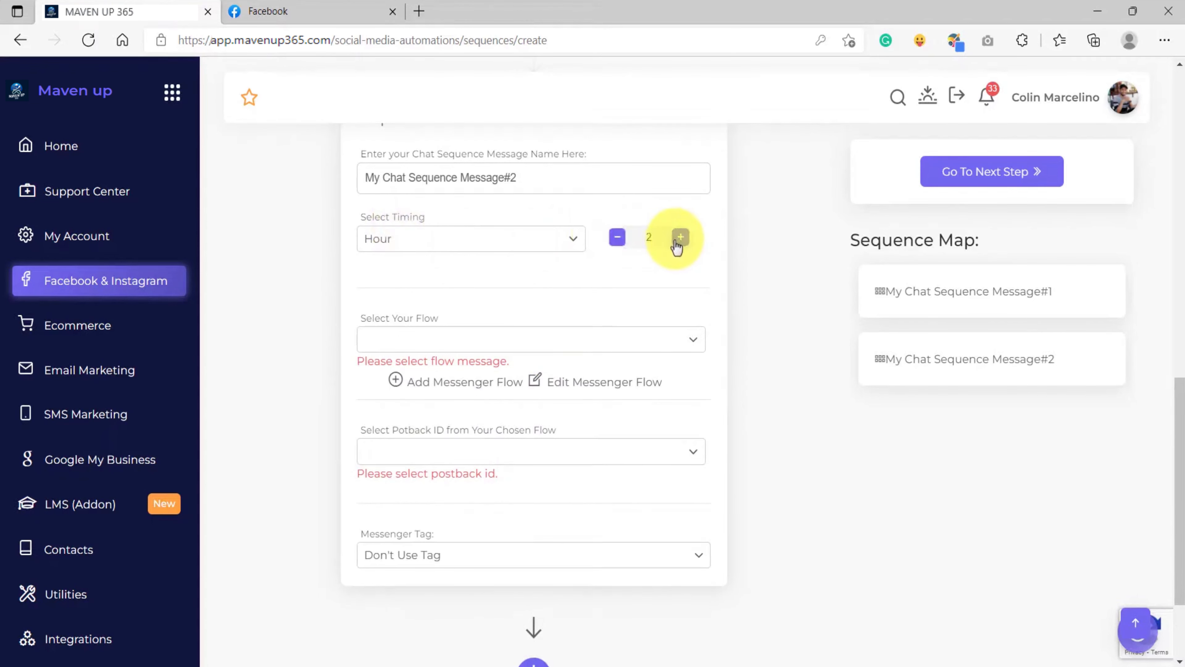
Step: Set the timing of Sequence 2 to 1 minute
{"action": "scroll", "coordinate": [624, 293], "scroll_direction": "up", "scroll_amount": 5}
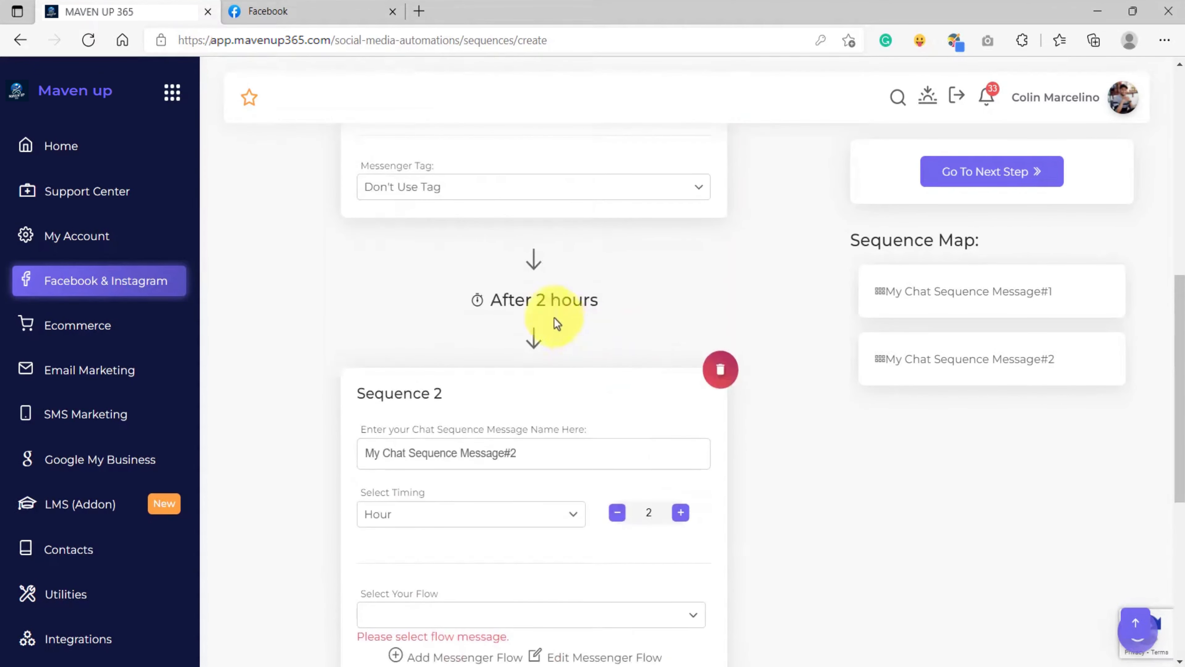
{"action": "scroll", "coordinate": [530, 355], "scroll_direction": "up", "scroll_amount": 3}
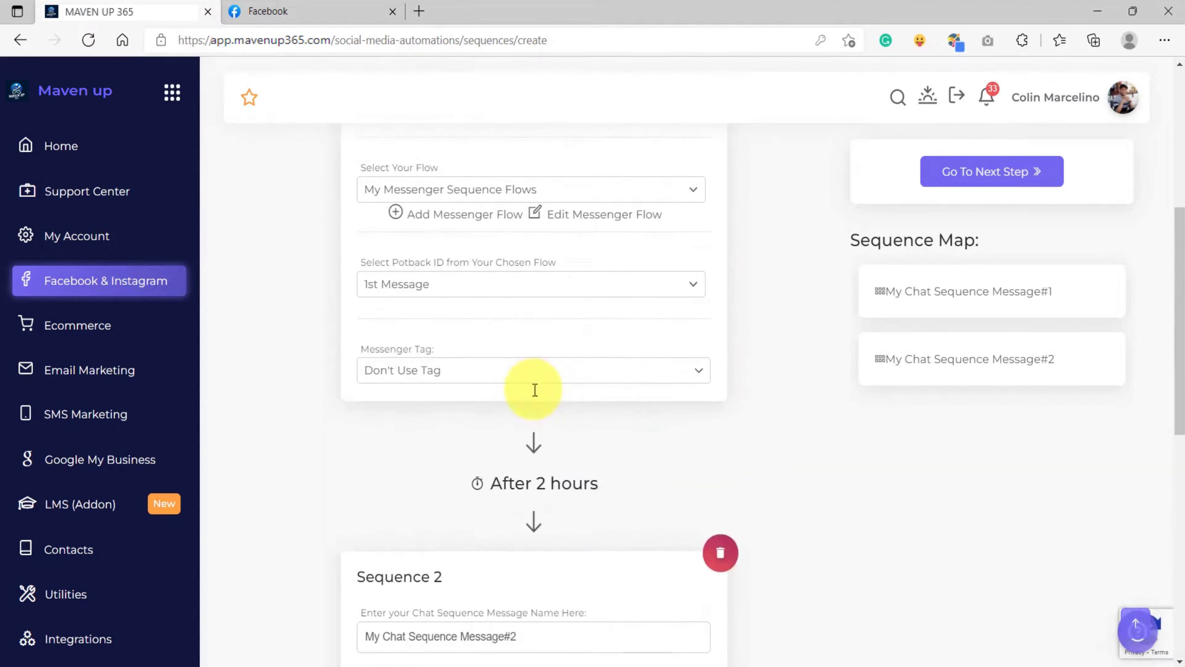
{"action": "scroll", "coordinate": [531, 450], "scroll_direction": "down", "scroll_amount": 3}
{"action": "left_click", "coordinate": [618, 513]}
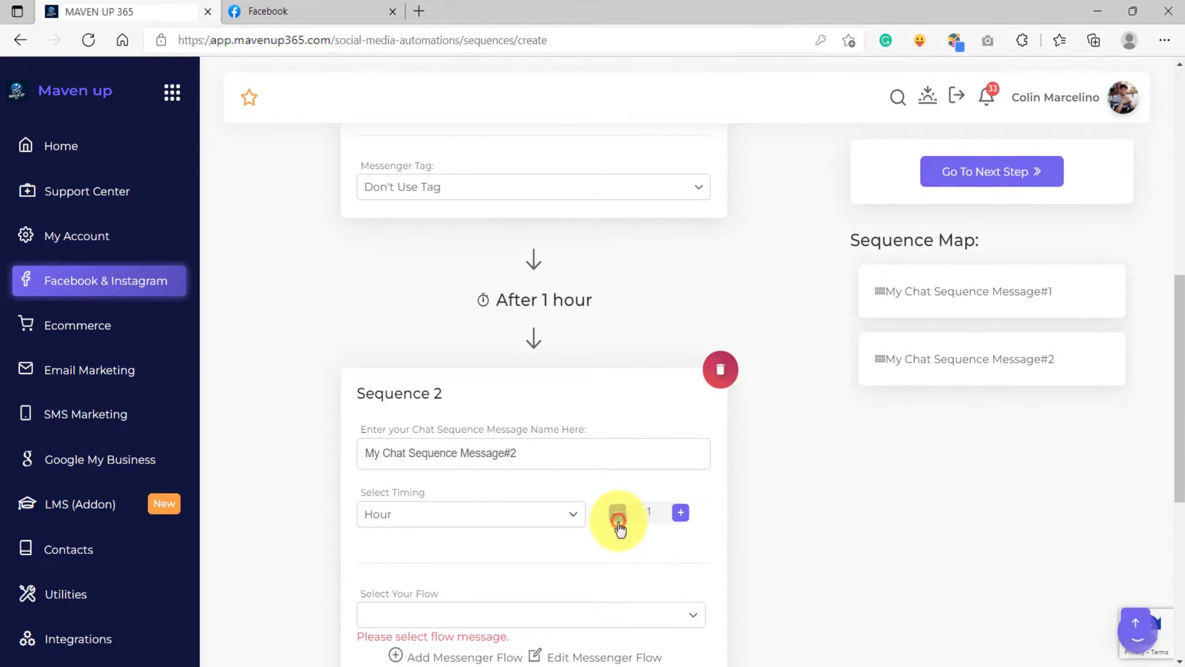
{"action": "left_click", "coordinate": [460, 516]}
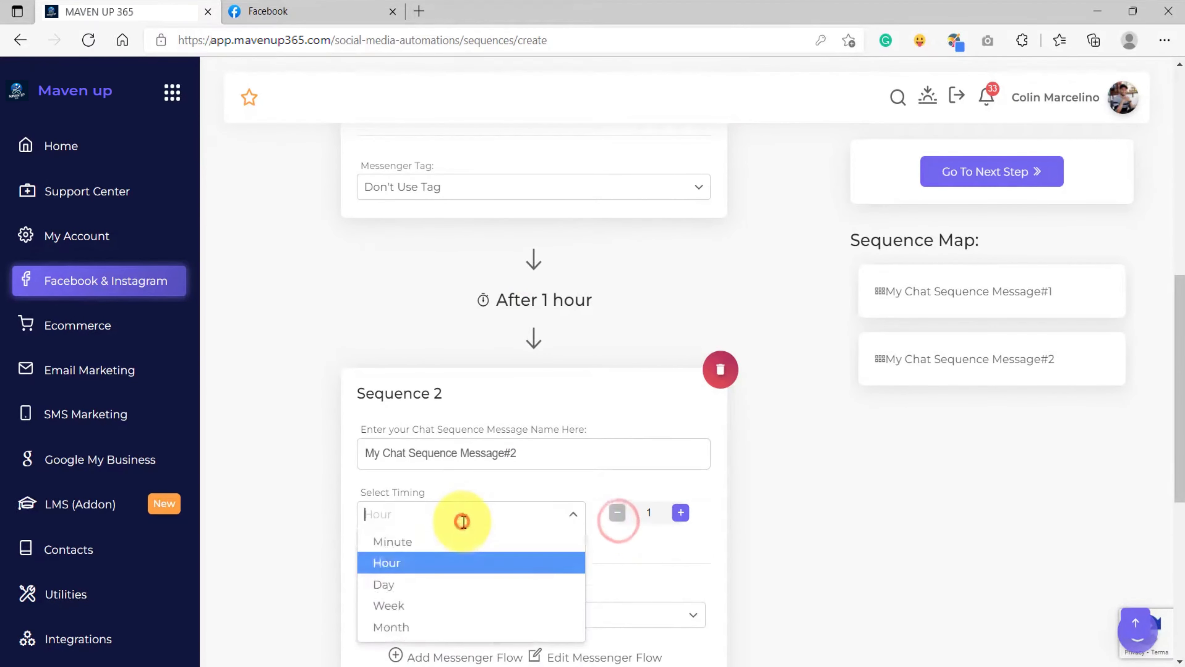
{"action": "left_click", "coordinate": [434, 543]}
{"action": "scroll", "coordinate": [522, 383], "scroll_direction": "up", "scroll_amount": 8}
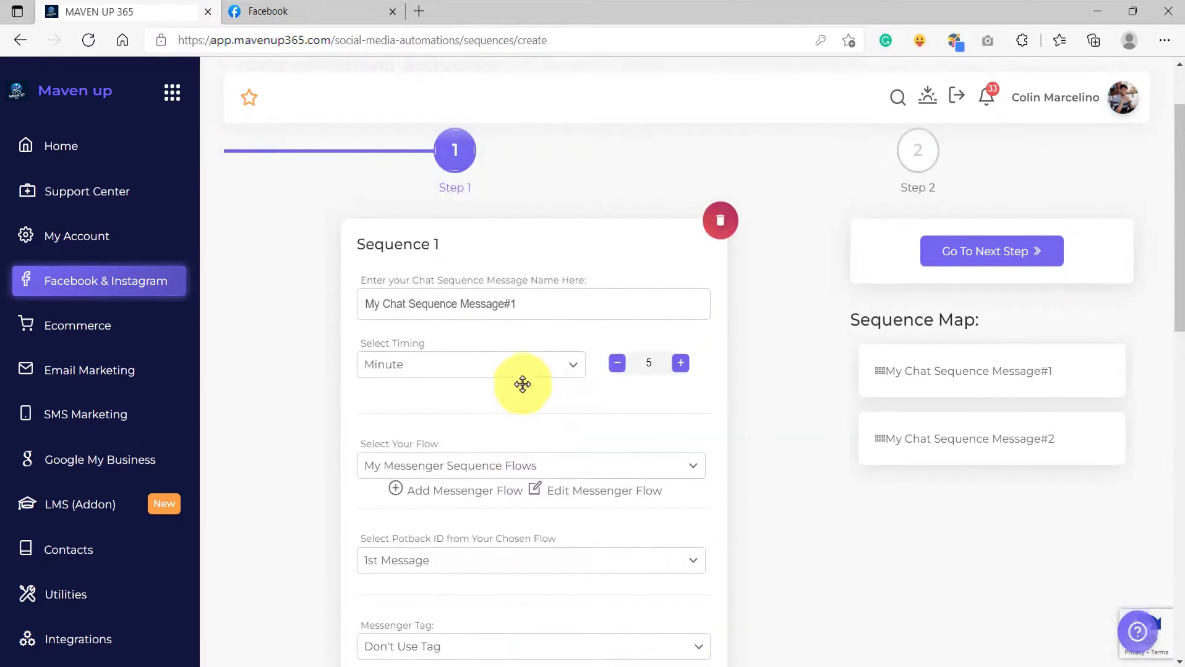
Step: Choose My Messenger Sequence Flows as Sequence 2's flow and Message 2 as its postback ID
{"action": "scroll", "coordinate": [500, 394], "scroll_direction": "down", "scroll_amount": 2}
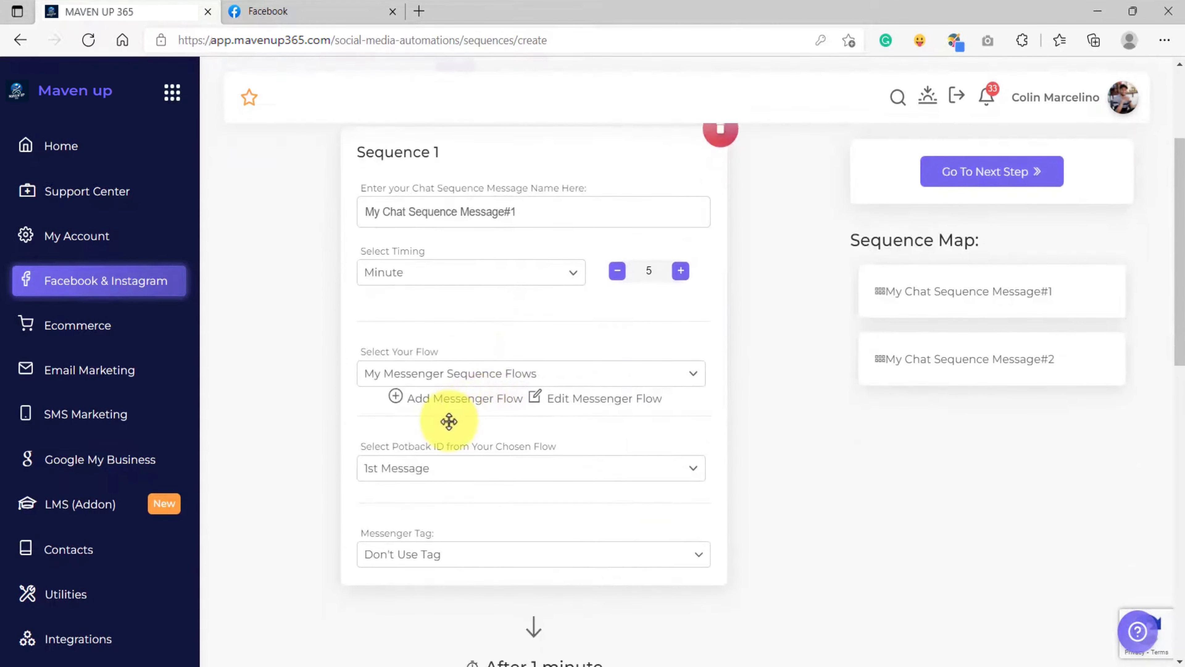
{"action": "scroll", "coordinate": [467, 420], "scroll_direction": "down", "scroll_amount": 10}
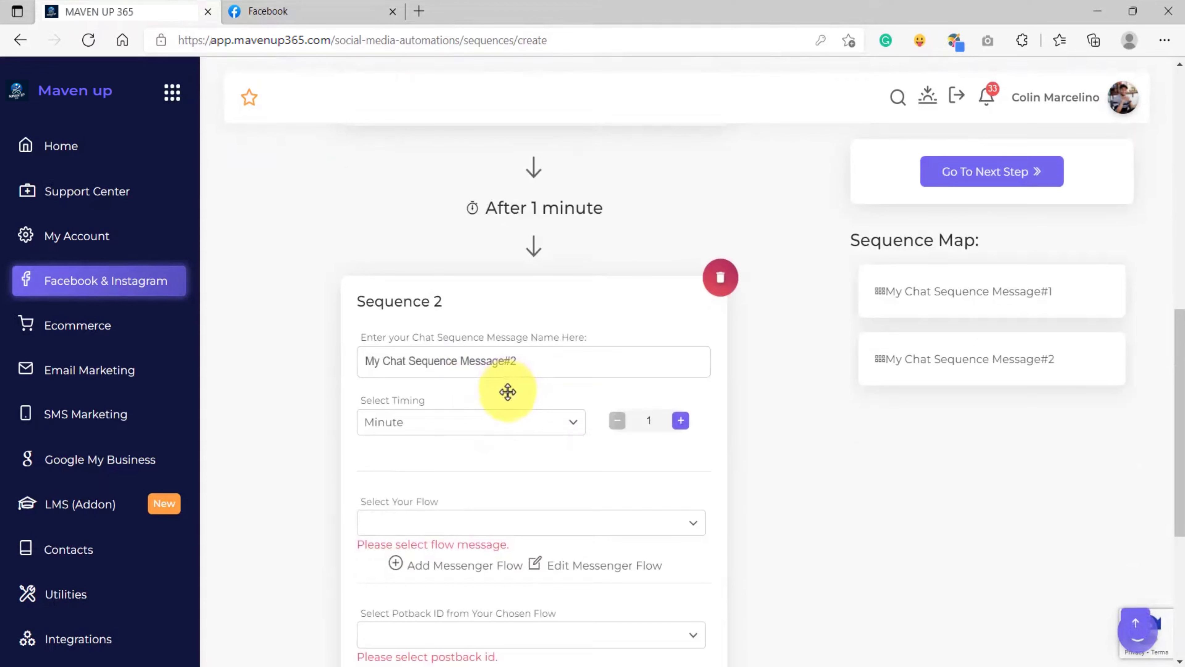
{"action": "scroll", "coordinate": [506, 396], "scroll_direction": "down", "scroll_amount": 2}
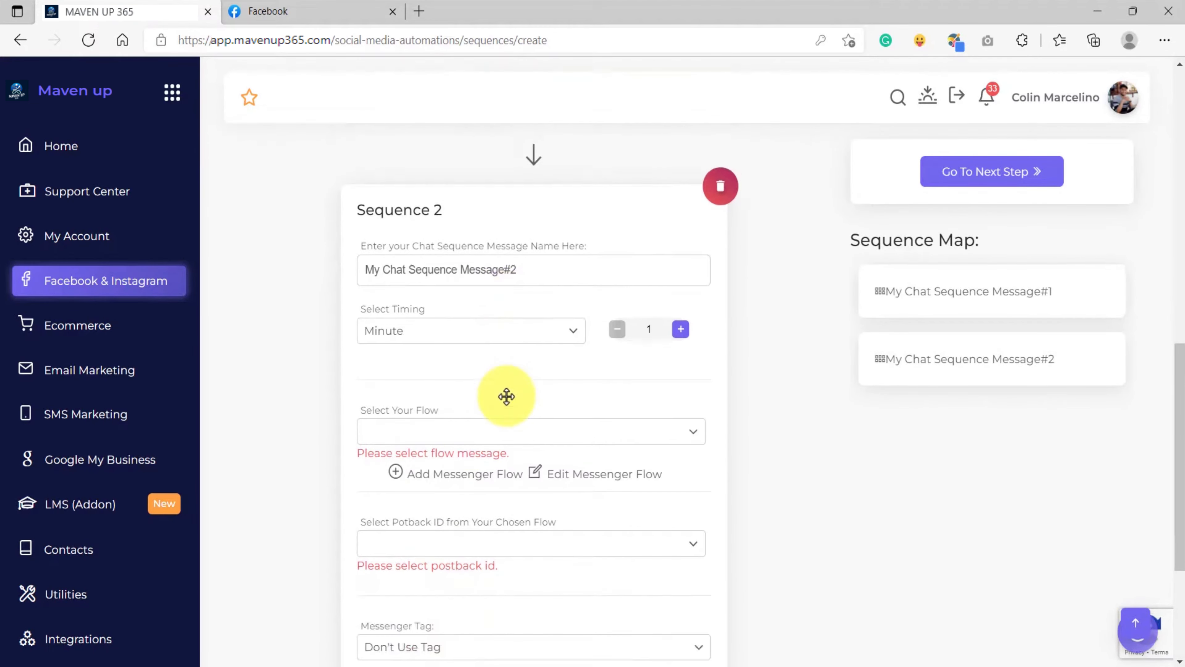
{"action": "left_click", "coordinate": [449, 431]}
{"action": "left_click", "coordinate": [447, 460]}
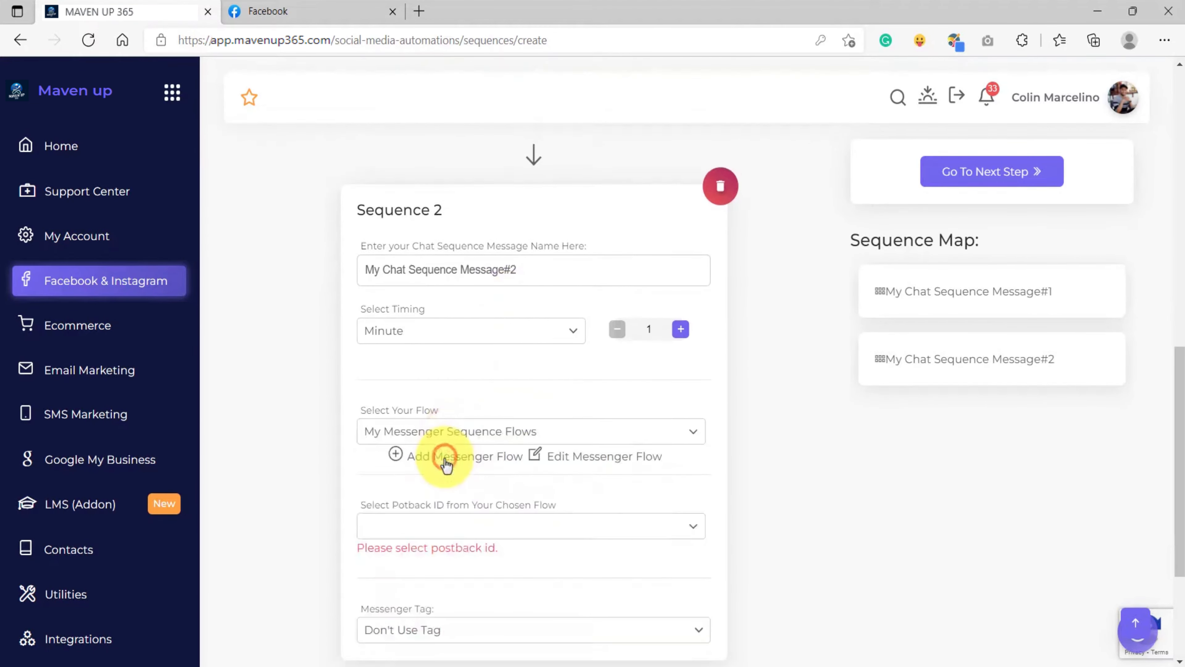
{"action": "scroll", "coordinate": [446, 449], "scroll_direction": "down", "scroll_amount": 2}
{"action": "left_click", "coordinate": [445, 428]}
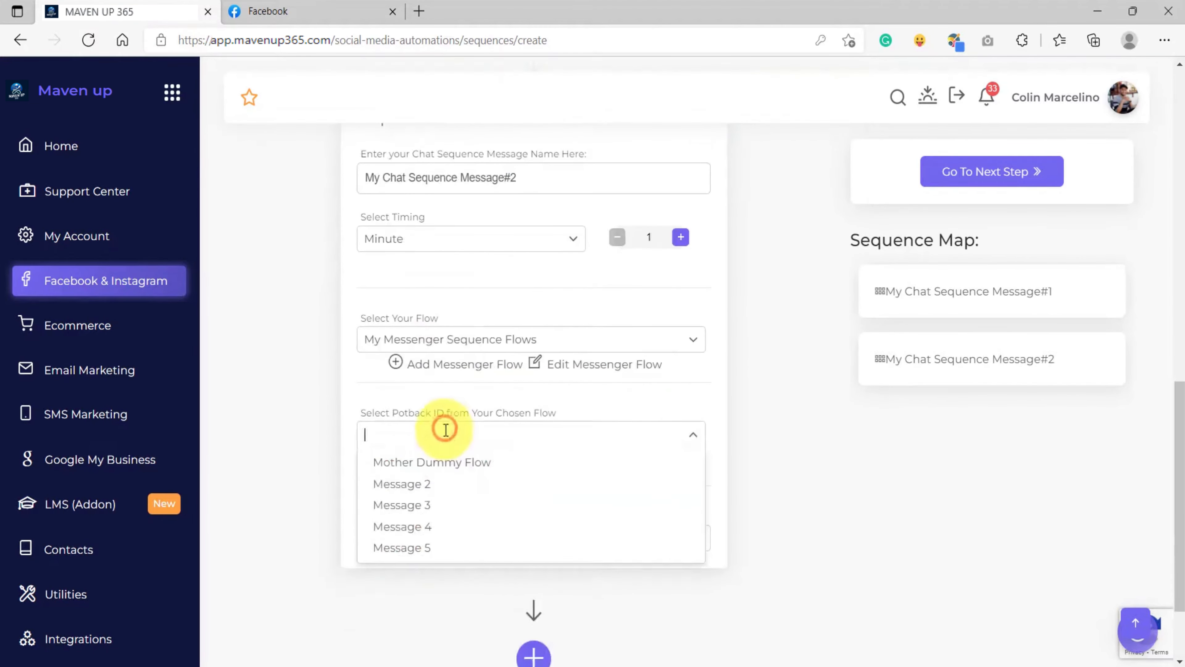
{"action": "left_click", "coordinate": [431, 486]}
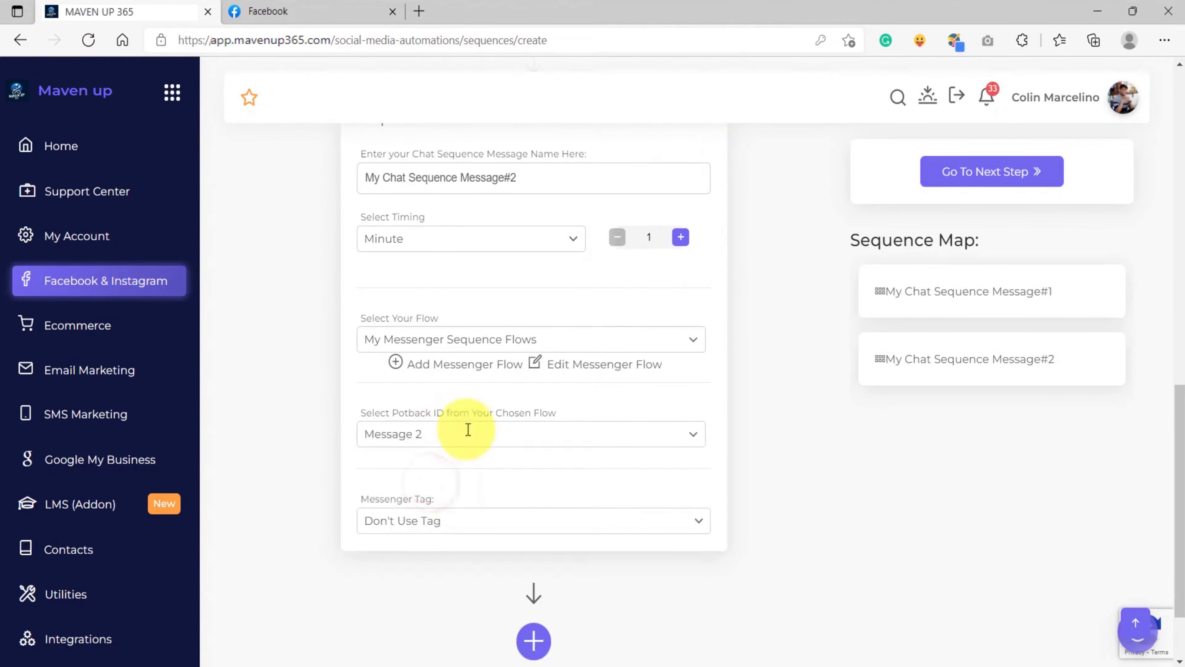
Step: Review the delays of the first two sequences and change the timing unit of Sequence 2 to Hour
{"action": "scroll", "coordinate": [464, 426], "scroll_direction": "up", "scroll_amount": 14}
{"action": "scroll", "coordinate": [480, 407], "scroll_direction": "up", "scroll_amount": 4}
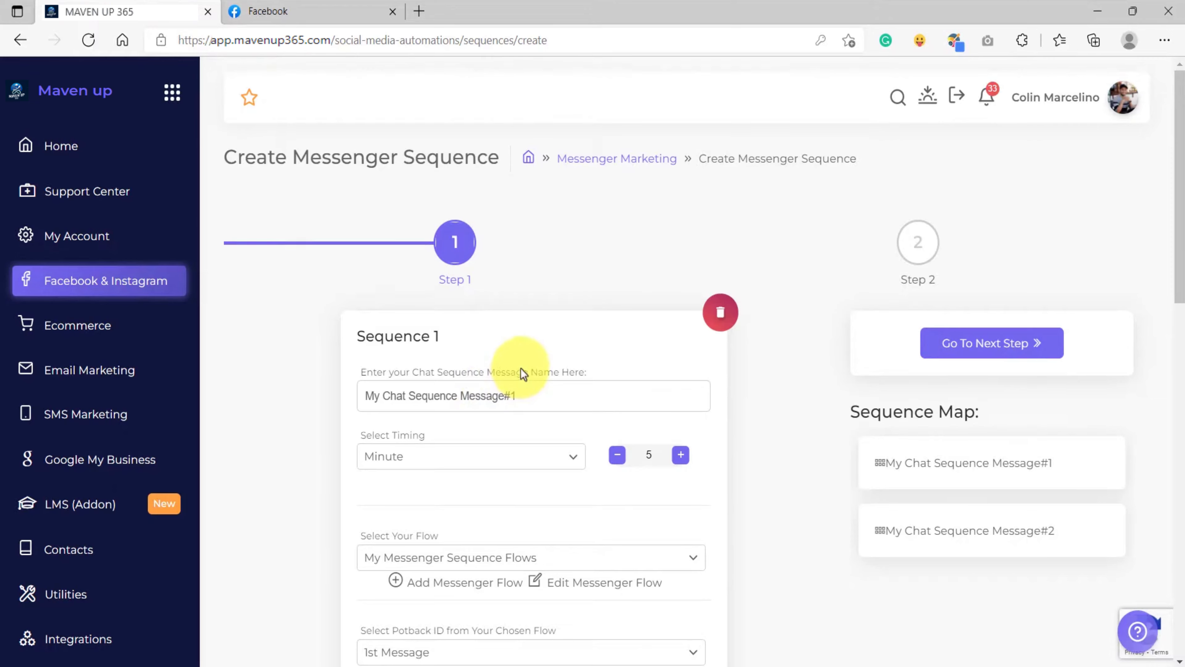
{"action": "scroll", "coordinate": [520, 369], "scroll_direction": "down", "scroll_amount": 4}
{"action": "scroll", "coordinate": [518, 376], "scroll_direction": "up", "scroll_amount": 4}
{"action": "scroll", "coordinate": [516, 383], "scroll_direction": "up", "scroll_amount": 1}
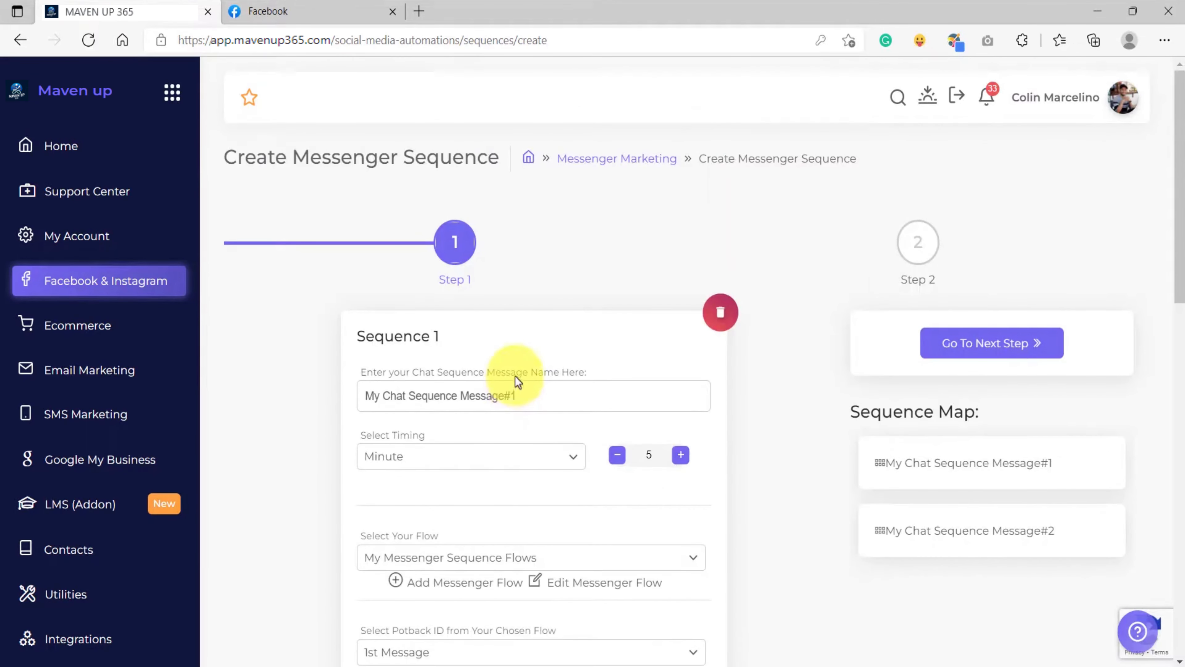
{"action": "scroll", "coordinate": [518, 383], "scroll_direction": "down", "scroll_amount": 12}
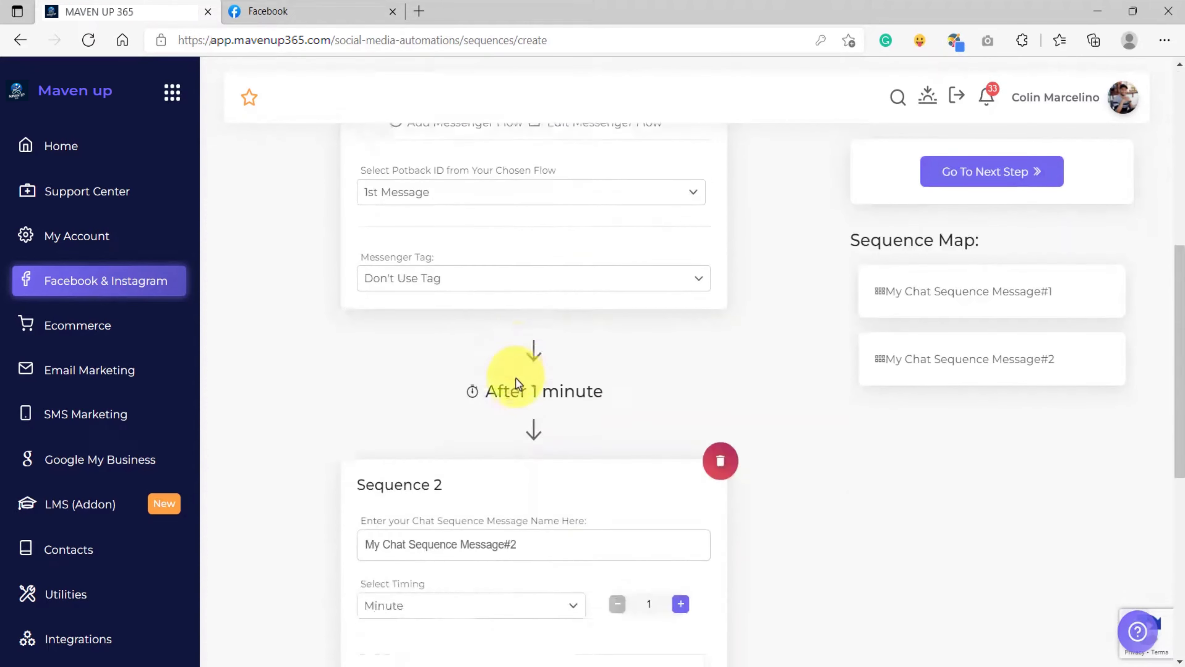
{"action": "scroll", "coordinate": [515, 374], "scroll_direction": "up", "scroll_amount": 10}
{"action": "scroll", "coordinate": [515, 373], "scroll_direction": "up", "scroll_amount": 1}
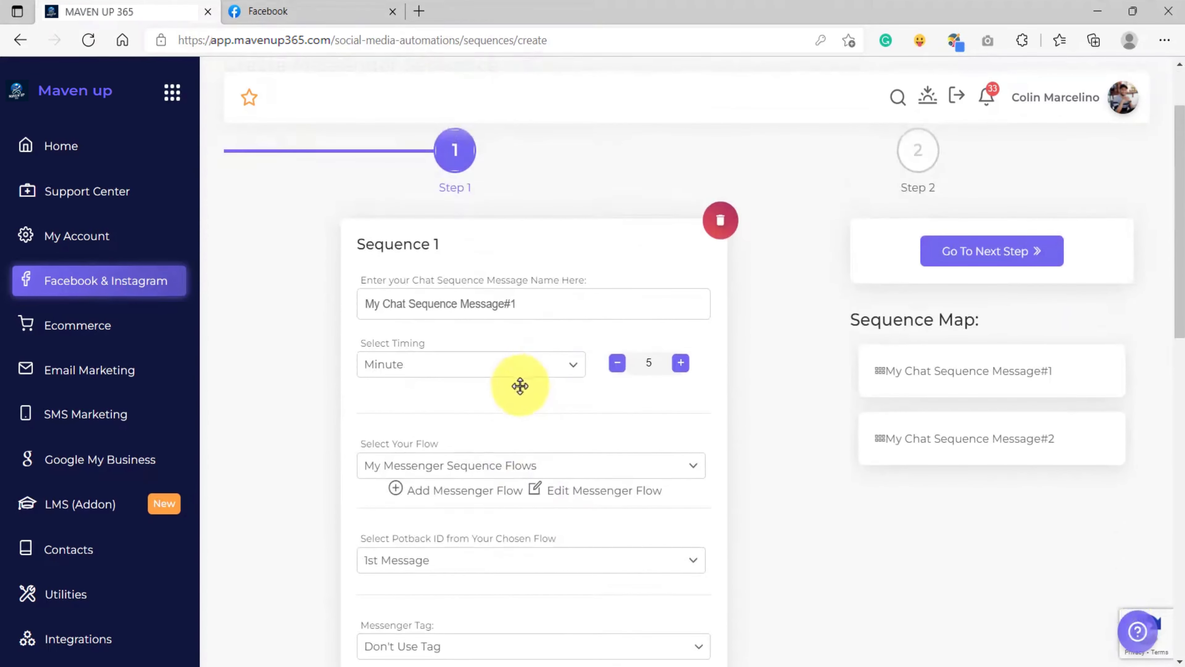
{"action": "scroll", "coordinate": [520, 385], "scroll_direction": "down", "scroll_amount": 12}
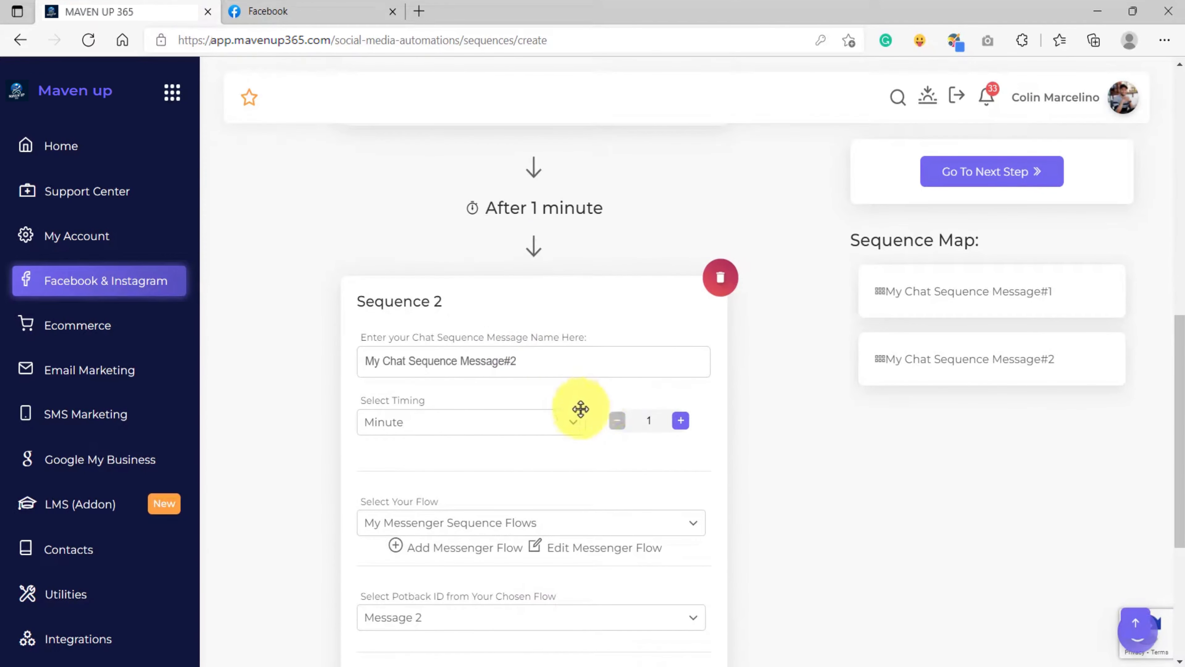
{"action": "left_click", "coordinate": [477, 423]}
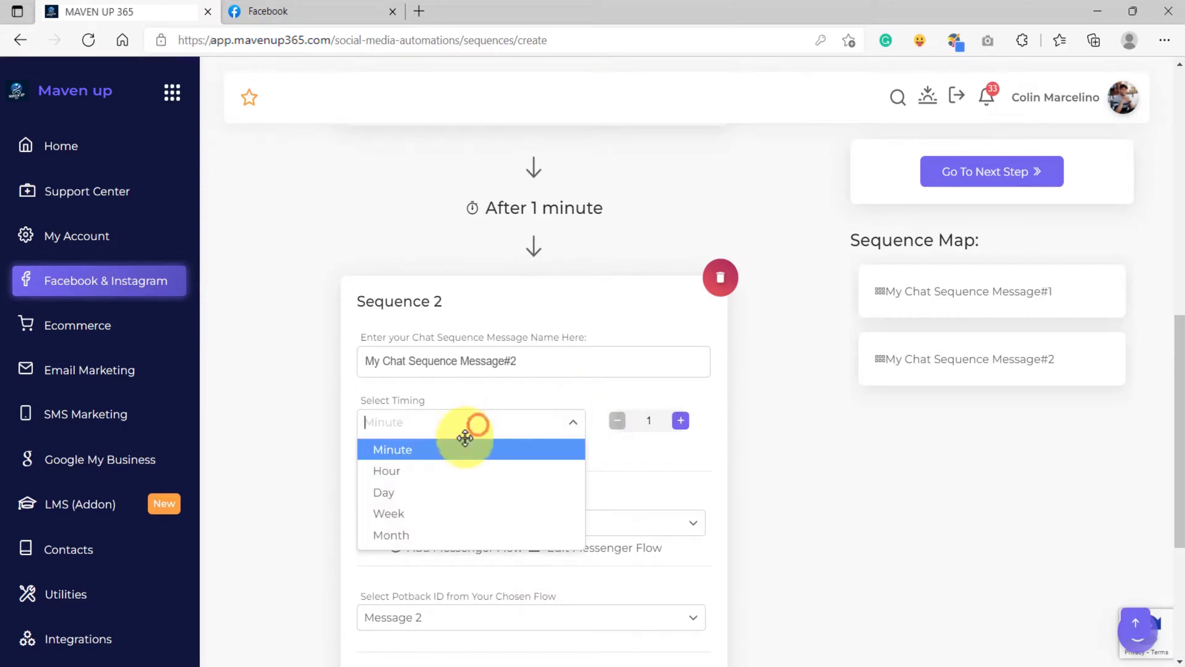
{"action": "left_click", "coordinate": [411, 472]}
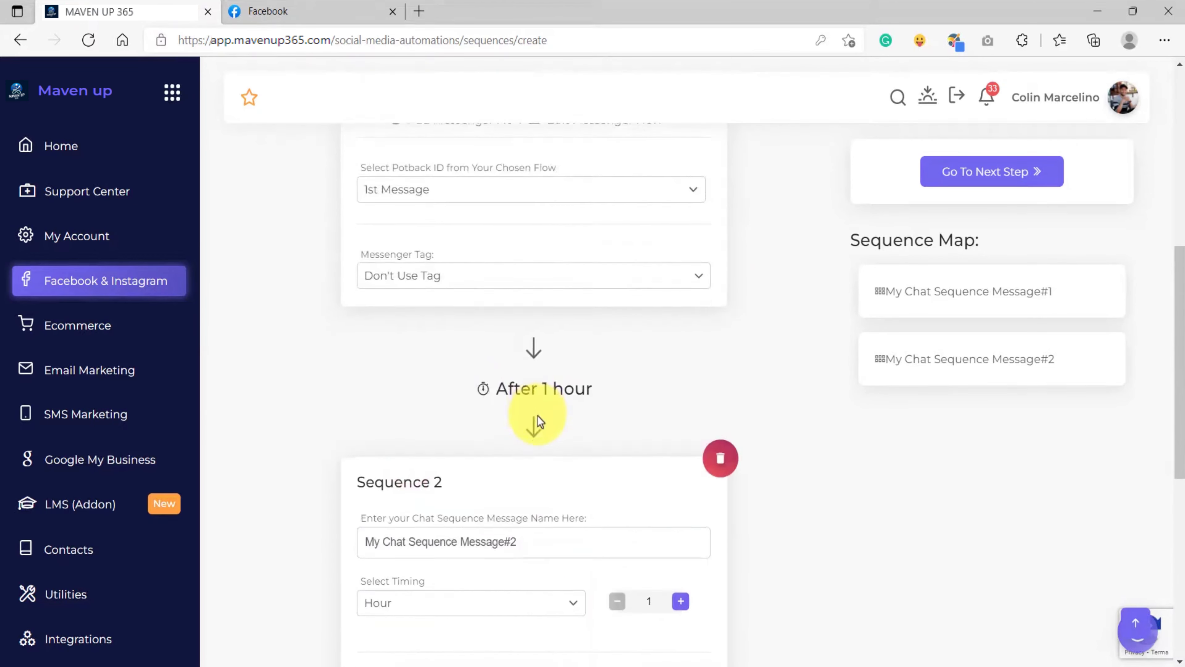
Step: Add a third message to the sequence and set its timing to 2 hours
{"action": "scroll", "coordinate": [532, 411], "scroll_direction": "down", "scroll_amount": 5}
{"action": "scroll", "coordinate": [489, 413], "scroll_direction": "down", "scroll_amount": 3}
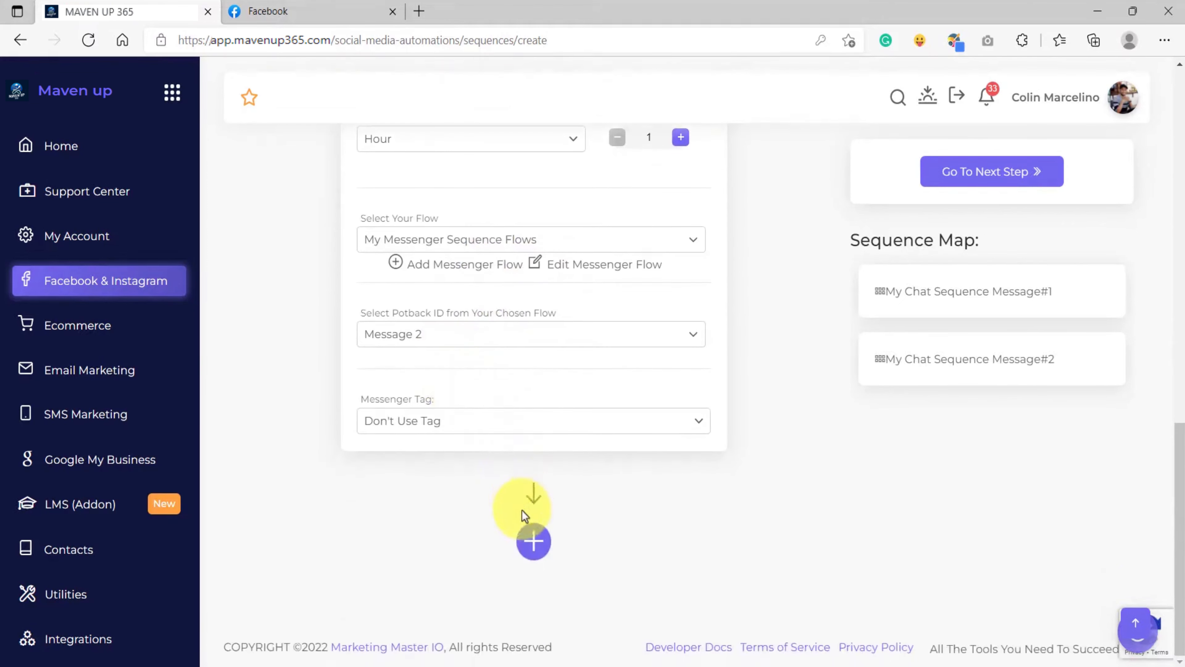
{"action": "left_click", "coordinate": [533, 547]}
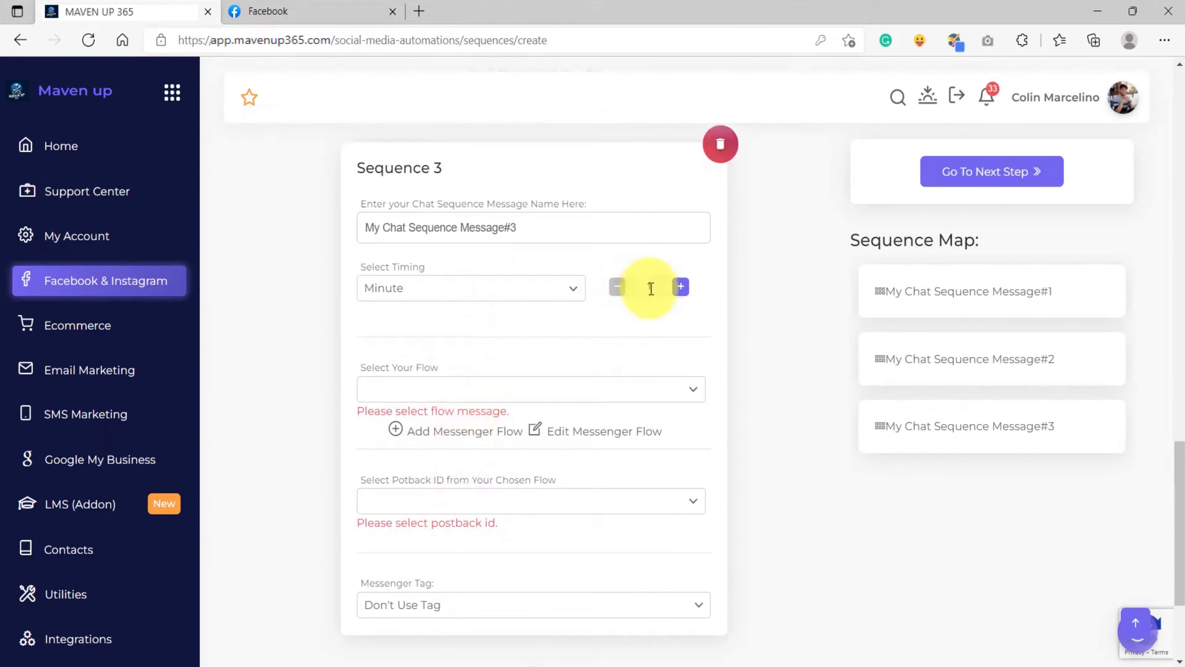
{"action": "left_click", "coordinate": [681, 286]}
{"action": "left_click", "coordinate": [378, 283]}
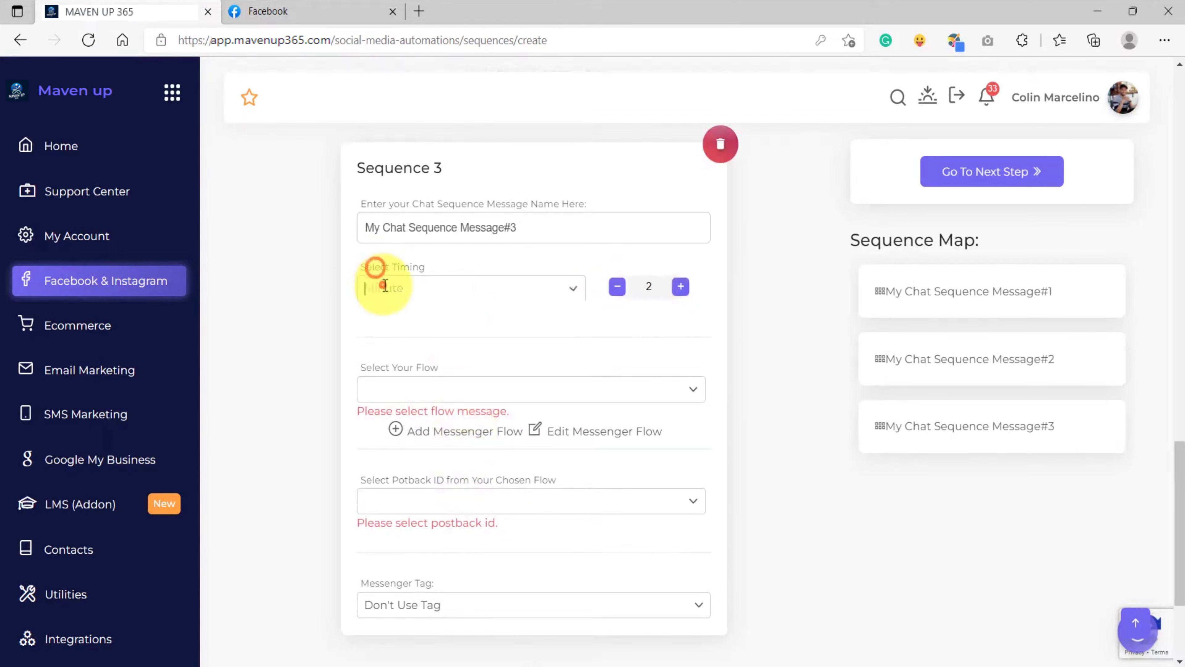
{"action": "left_click", "coordinate": [410, 338]}
{"action": "scroll", "coordinate": [513, 355], "scroll_direction": "up", "scroll_amount": 4}
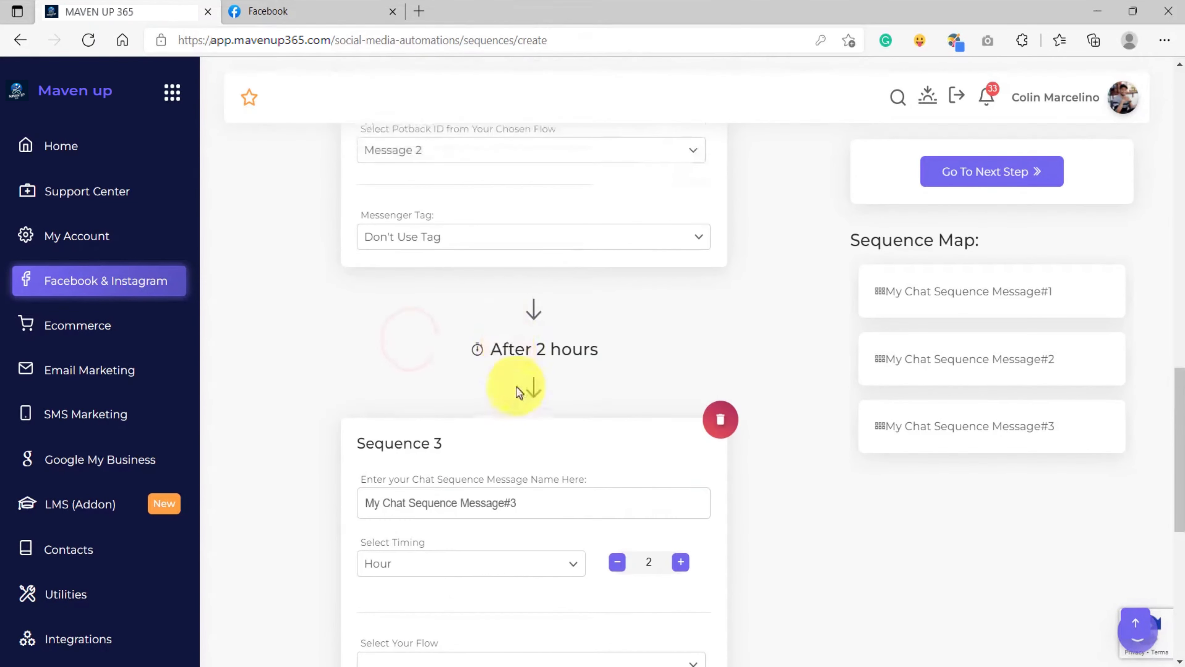
Step: Choose My Messenger Sequence Flows as Sequence 3's flow and Message 3 as its postback ID
{"action": "scroll", "coordinate": [484, 405], "scroll_direction": "down", "scroll_amount": 3}
{"action": "scroll", "coordinate": [482, 406], "scroll_direction": "down", "scroll_amount": 3}
{"action": "left_click", "coordinate": [442, 297]}
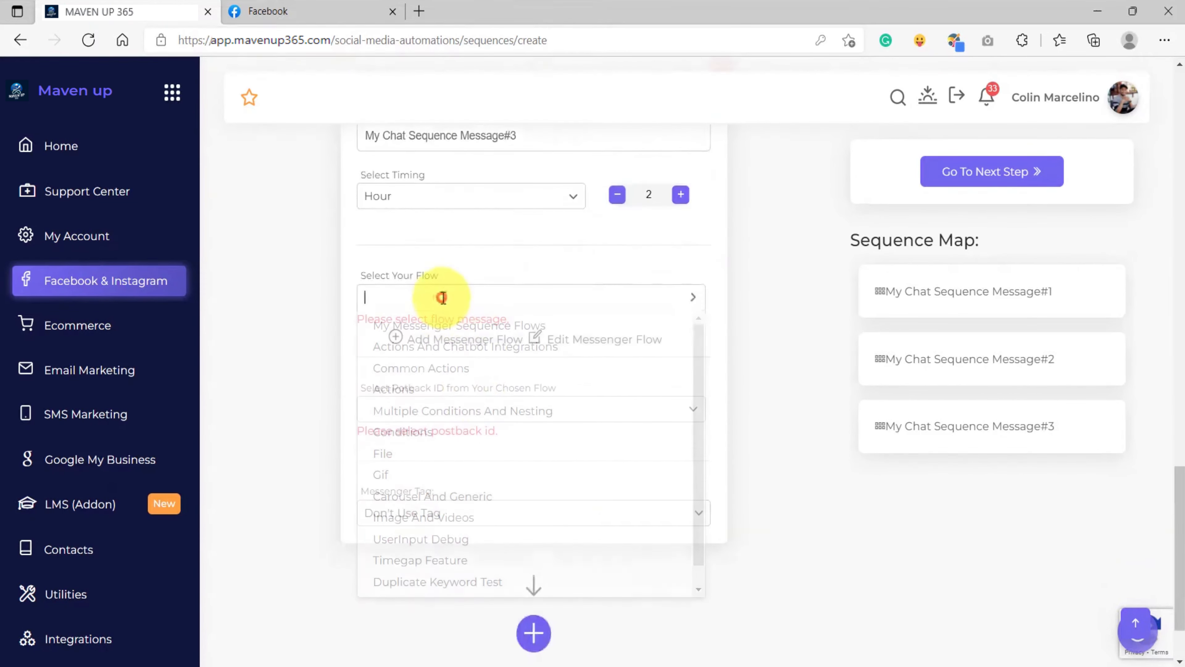
{"action": "left_click", "coordinate": [441, 322]}
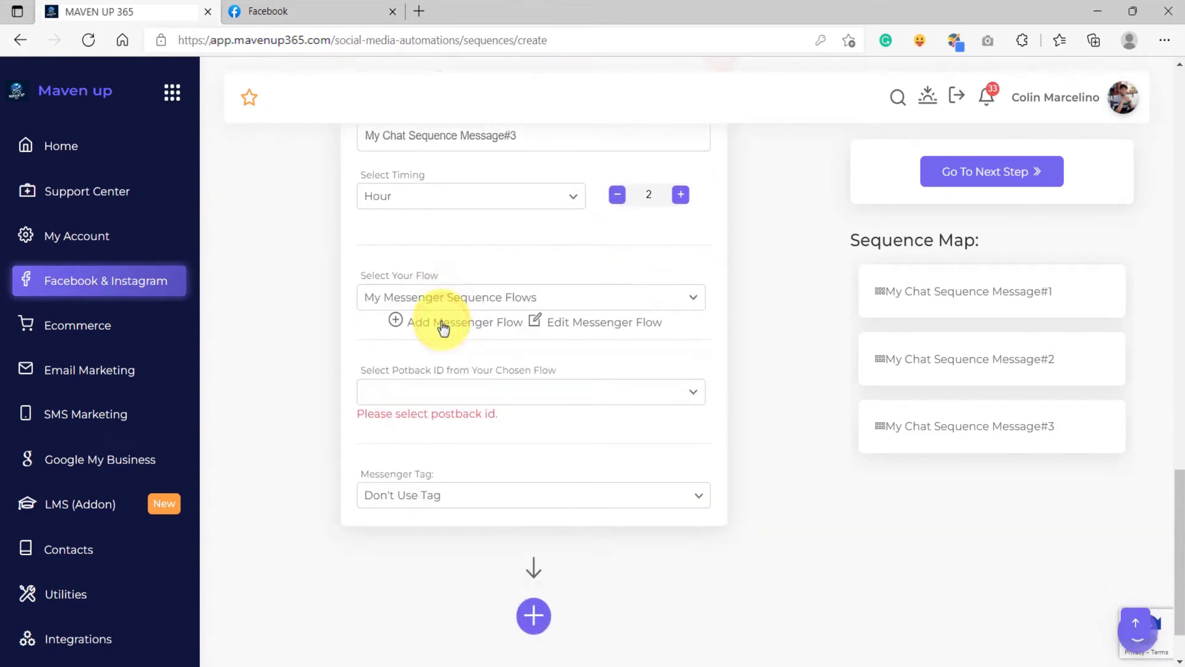
{"action": "left_click", "coordinate": [436, 392]}
{"action": "left_click", "coordinate": [478, 416]}
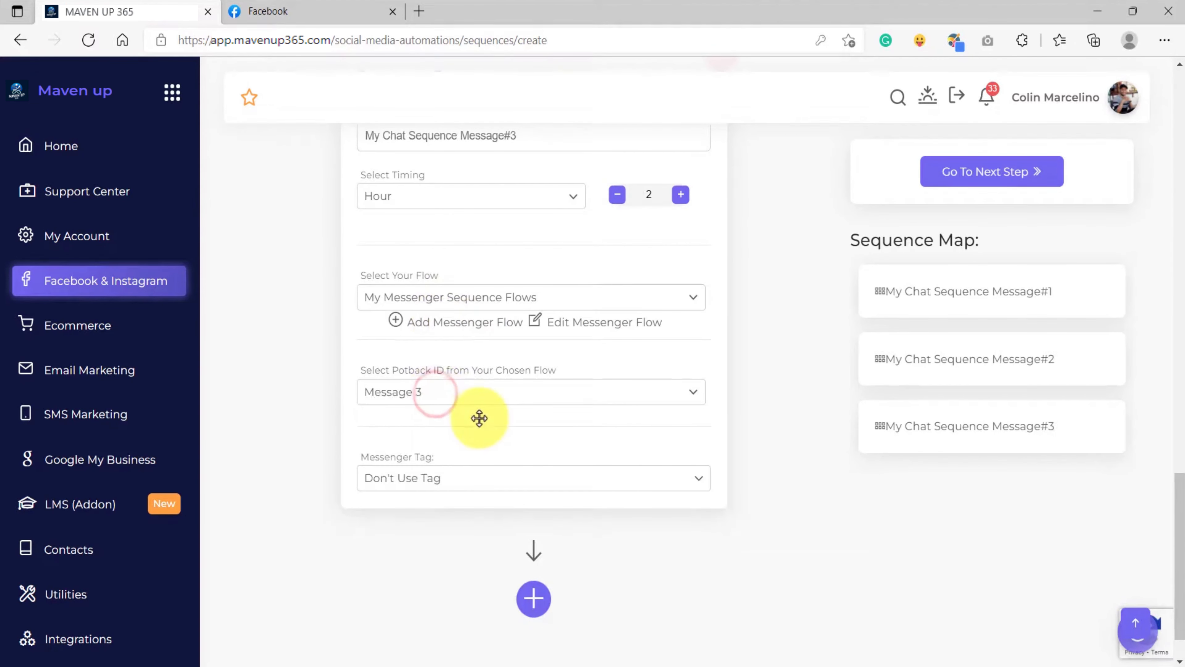
Step: Add a fourth message to the sequence and set its timing to 5 hours
{"action": "scroll", "coordinate": [534, 543], "scroll_direction": "down", "scroll_amount": 1}
{"action": "left_click", "coordinate": [534, 543]}
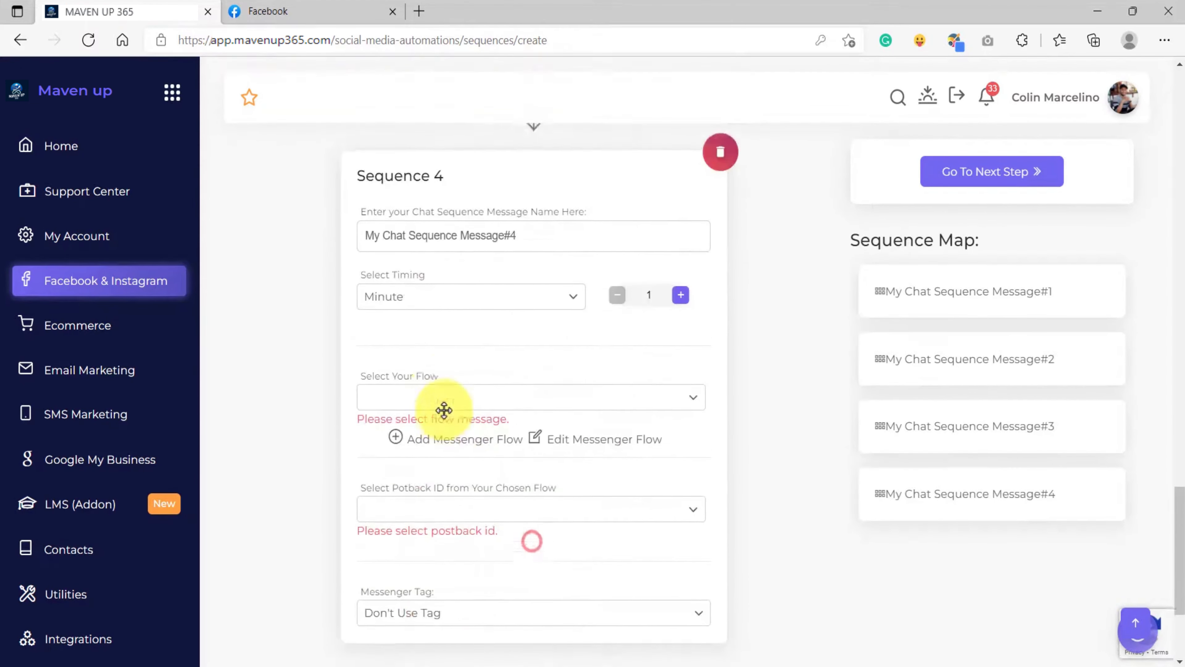
{"action": "left_click", "coordinate": [651, 287]}
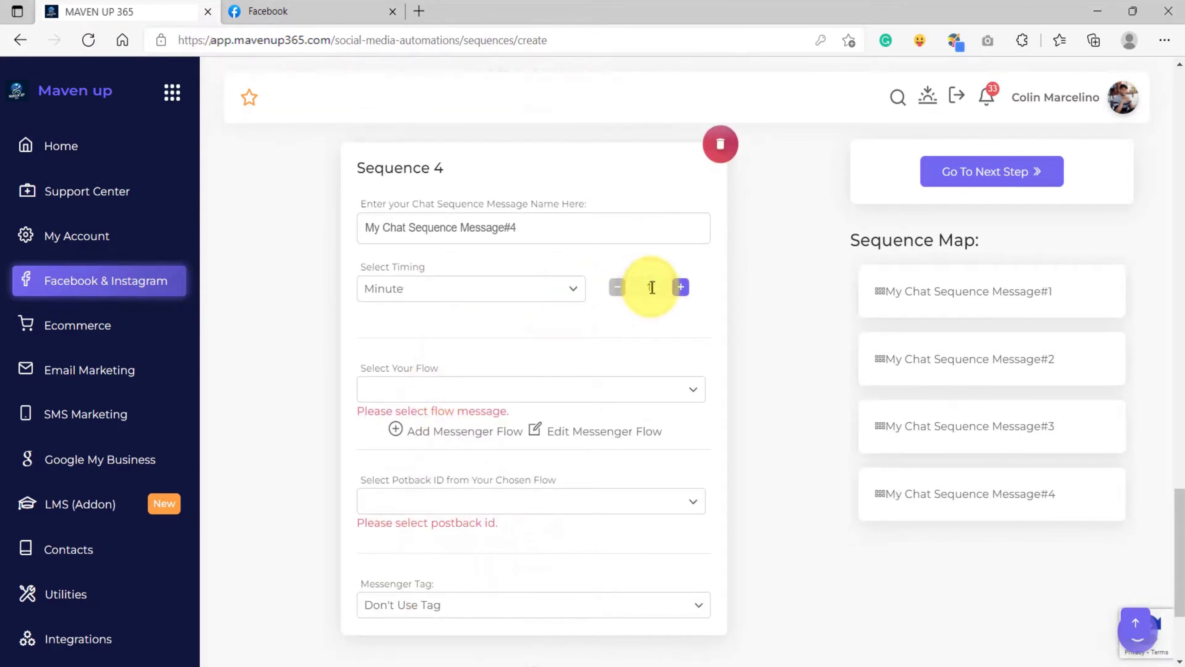
{"action": "key", "text": "BackSpace"}
{"action": "type", "text": "5"}
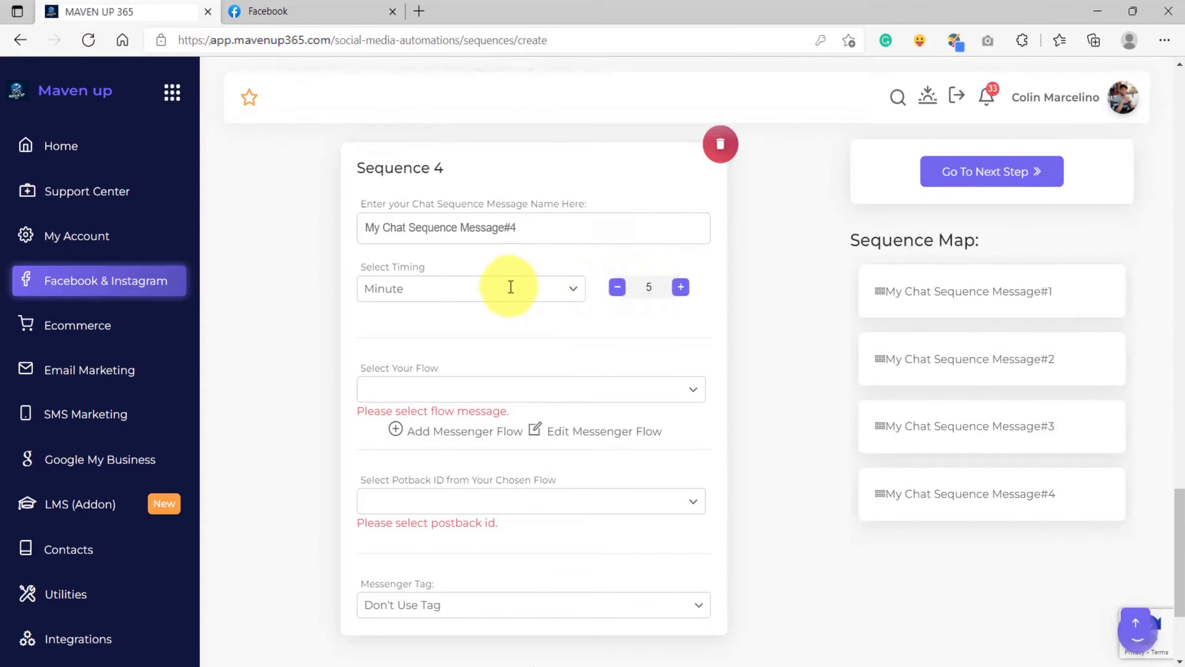
{"action": "left_click", "coordinate": [443, 291]}
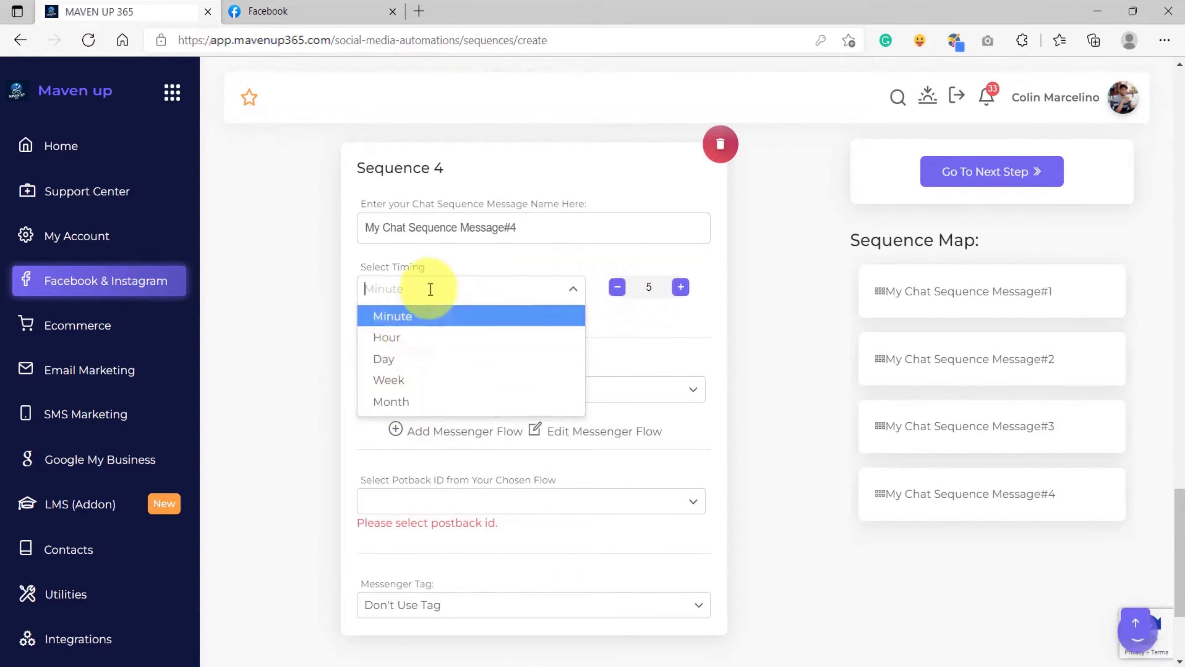
{"action": "left_click", "coordinate": [414, 336]}
Step: Choose My Messenger Sequence Flows as Sequence 4's flow and Message 4 as its postback ID
{"action": "scroll", "coordinate": [431, 361], "scroll_direction": "down", "scroll_amount": 2}
{"action": "left_click", "coordinate": [410, 294]}
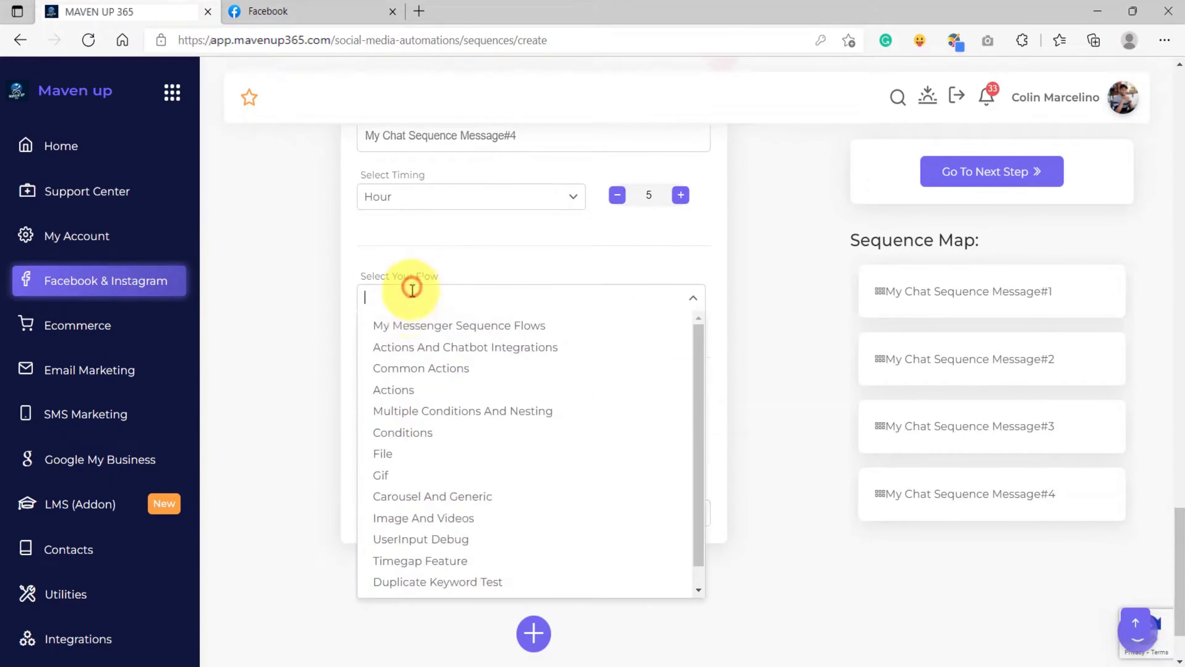
{"action": "left_click", "coordinate": [410, 326]}
{"action": "left_click", "coordinate": [436, 384]}
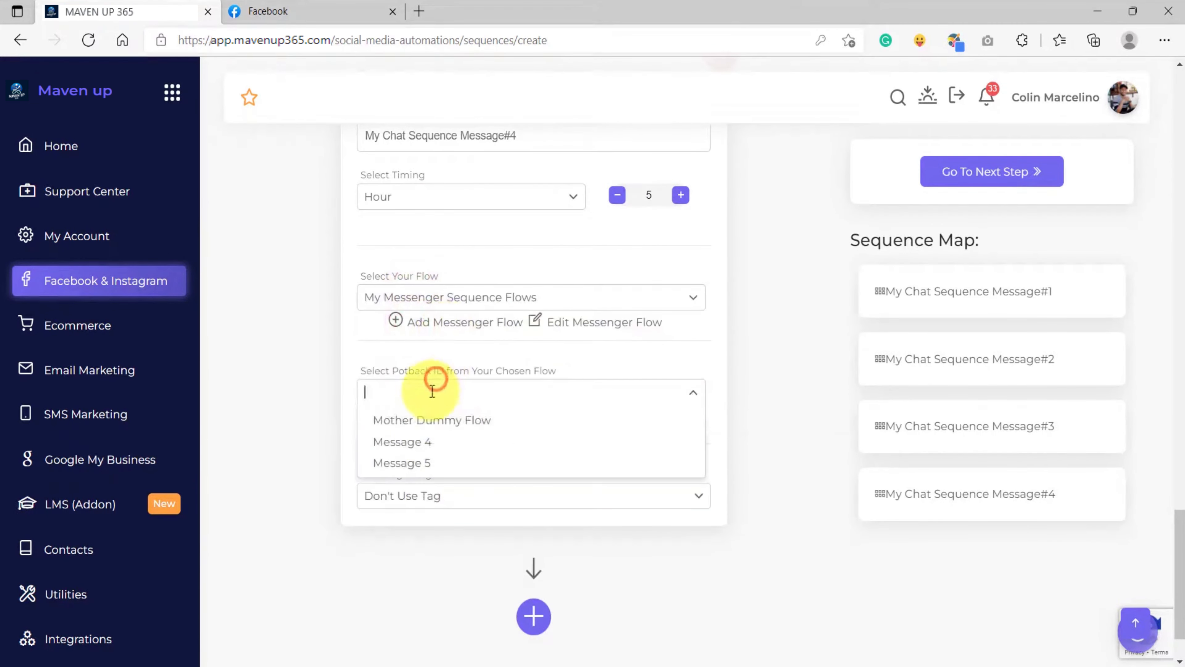
{"action": "left_click", "coordinate": [421, 441]}
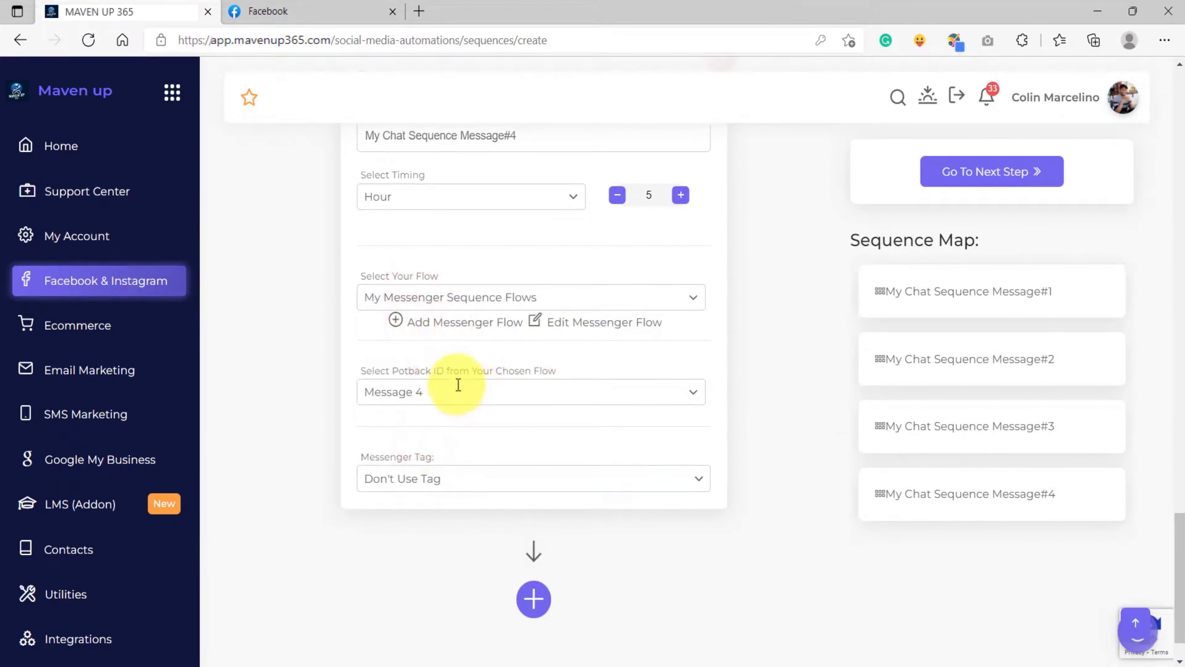
Step: Add a fifth message to the sequence and set its timing to 5 hours
{"action": "scroll", "coordinate": [455, 383], "scroll_direction": "down", "scroll_amount": 1}
{"action": "left_click", "coordinate": [534, 540]}
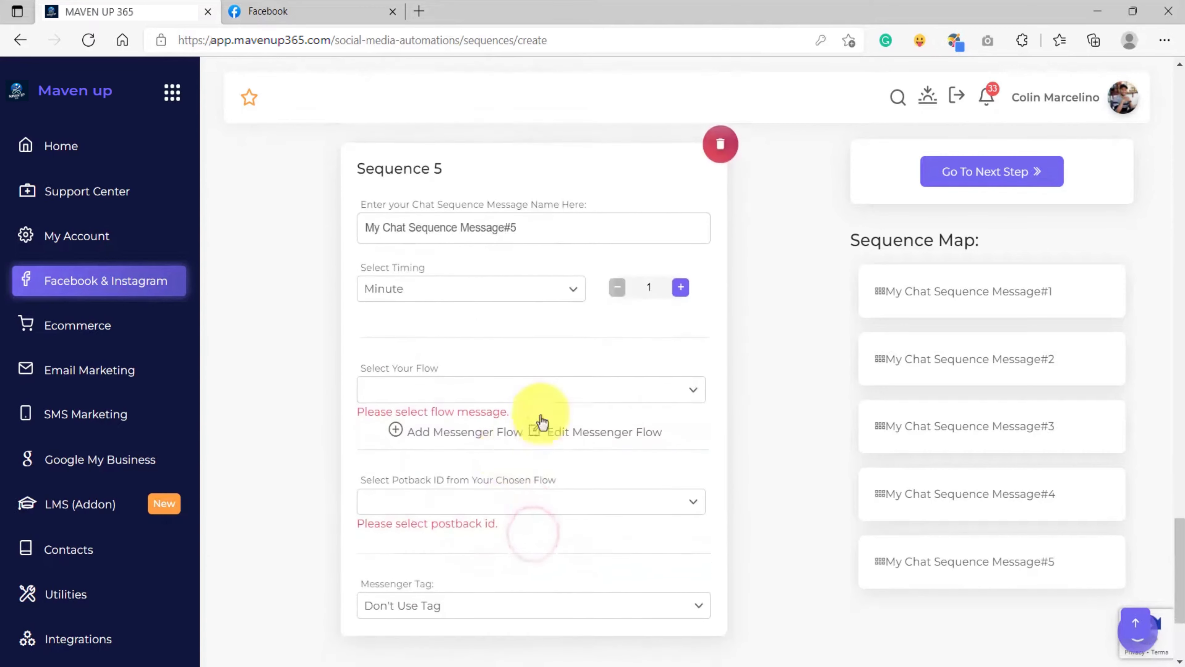
{"action": "key", "text": "BackSpace"}
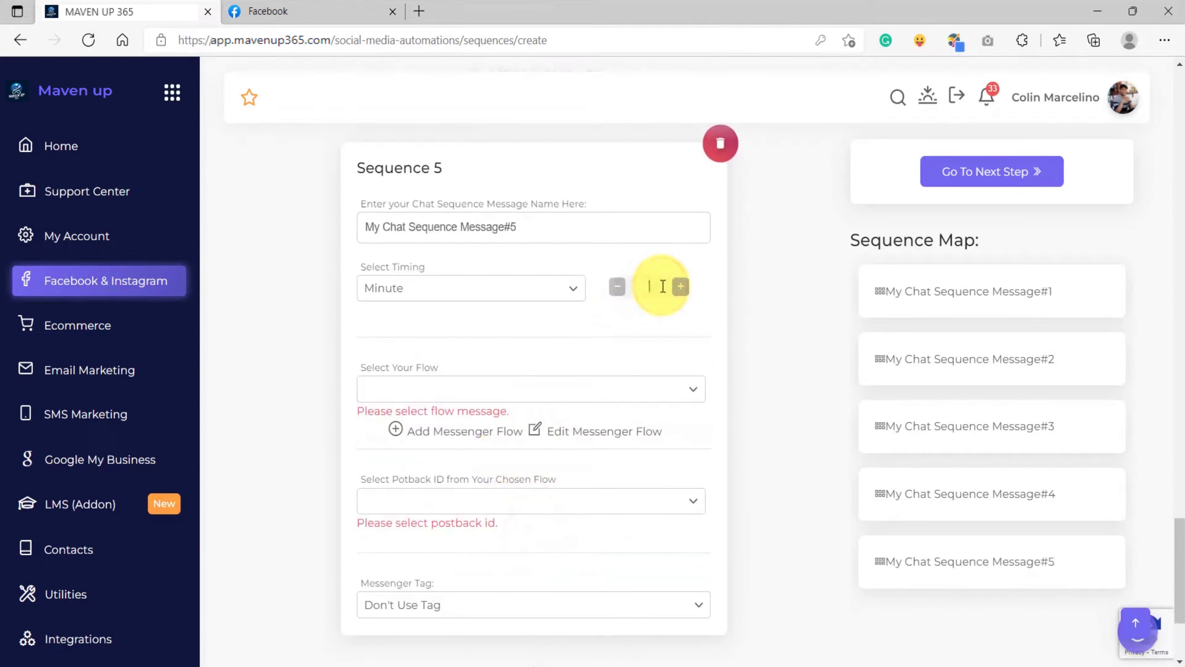
{"action": "type", "text": "5"}
{"action": "left_click", "coordinate": [471, 291]}
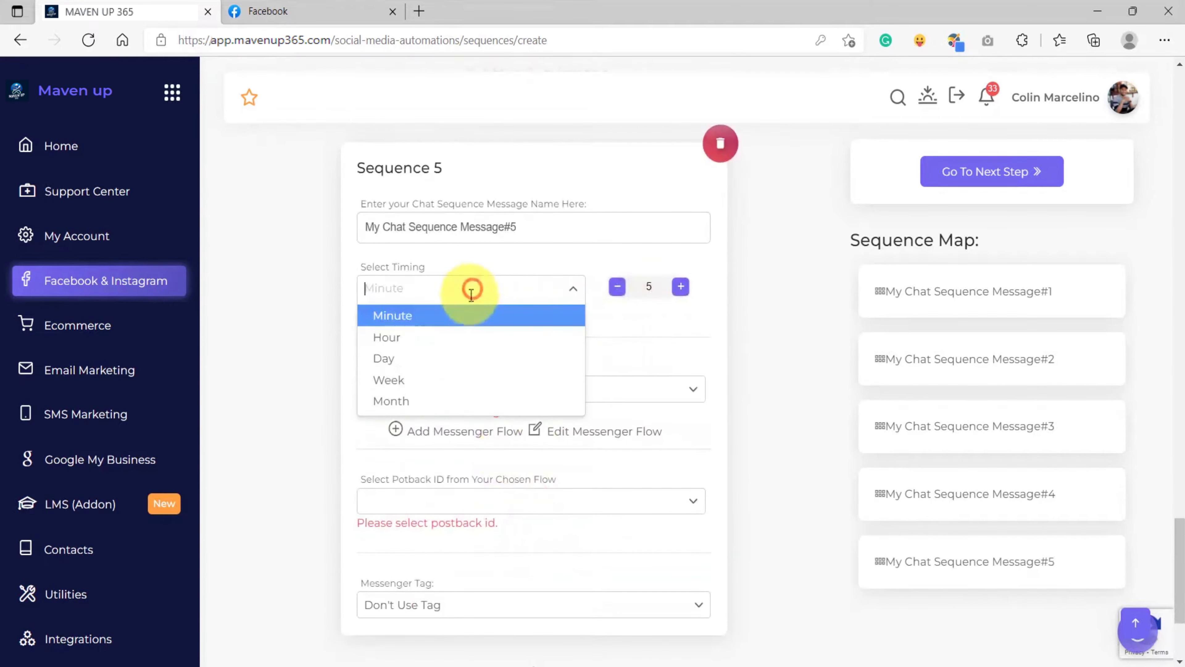
{"action": "left_click", "coordinate": [432, 337]}
Step: Choose My Messenger Sequence Flows as Sequence 5's flow and Message 5 as its postback ID
{"action": "scroll", "coordinate": [422, 215], "scroll_direction": "down", "scroll_amount": 3}
{"action": "left_click", "coordinate": [422, 215]}
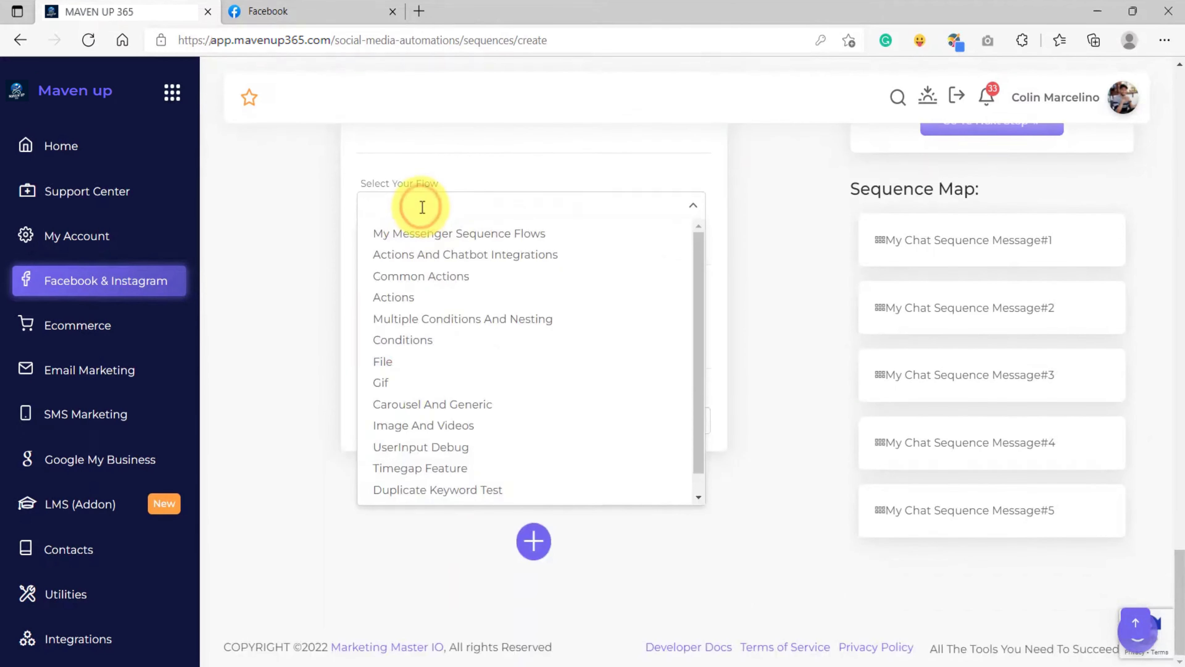
{"action": "left_click", "coordinate": [415, 232]}
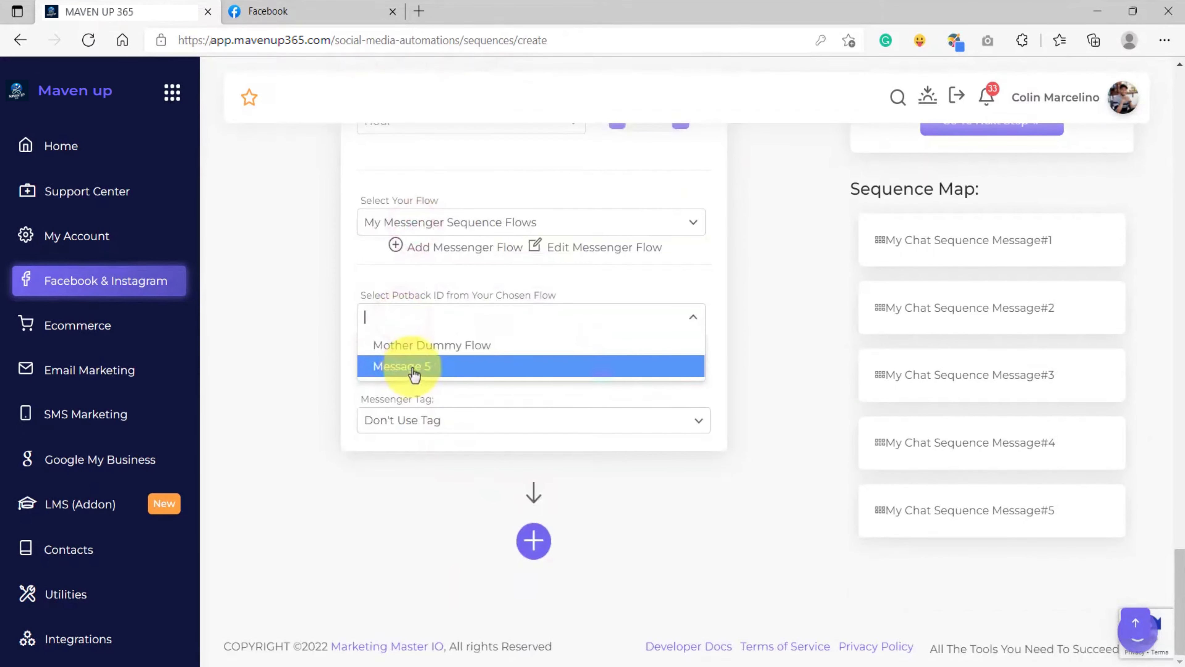
{"action": "left_click", "coordinate": [414, 369]}
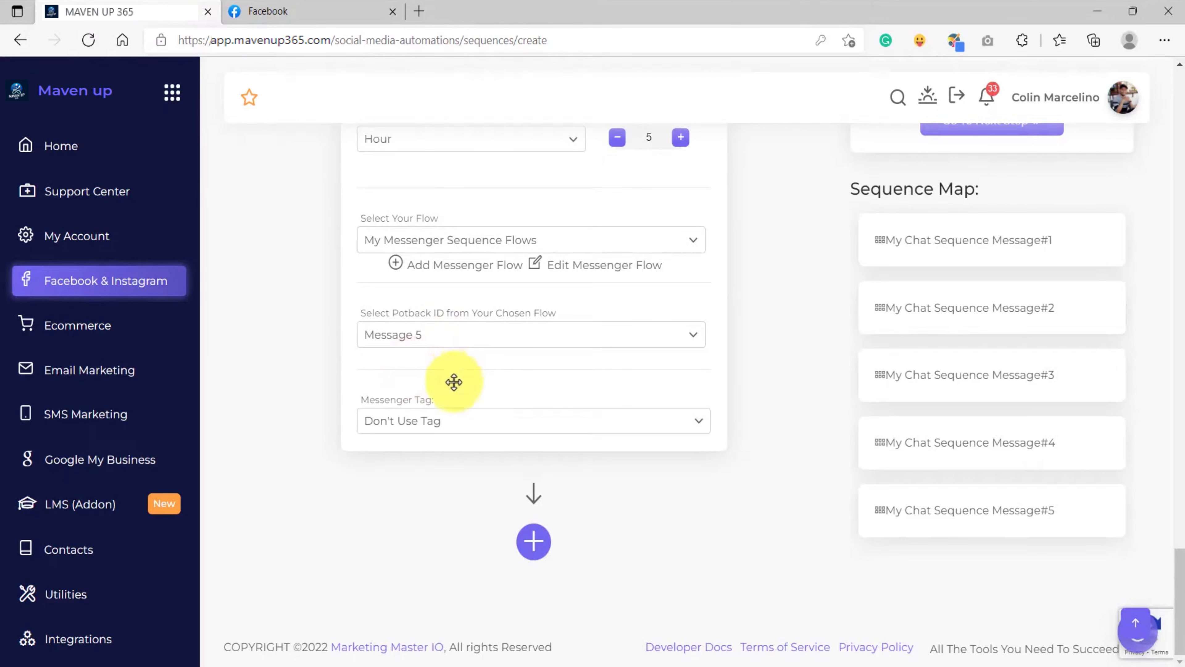
{"action": "left_click", "coordinate": [436, 333]}
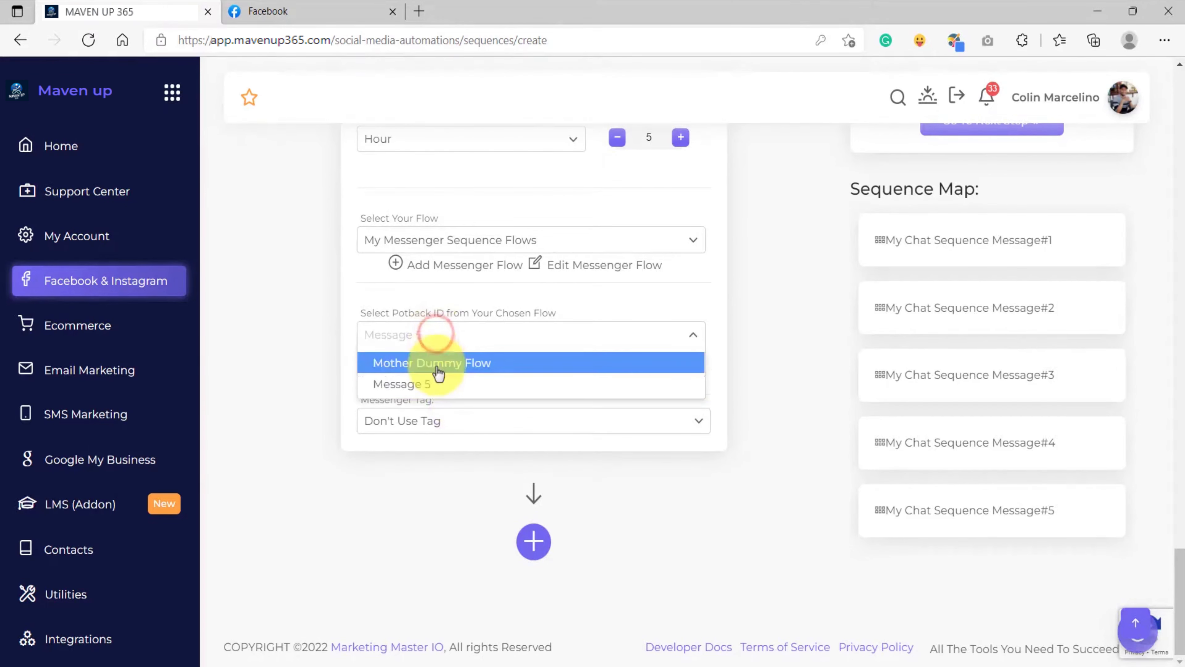
{"action": "left_click", "coordinate": [439, 383]}
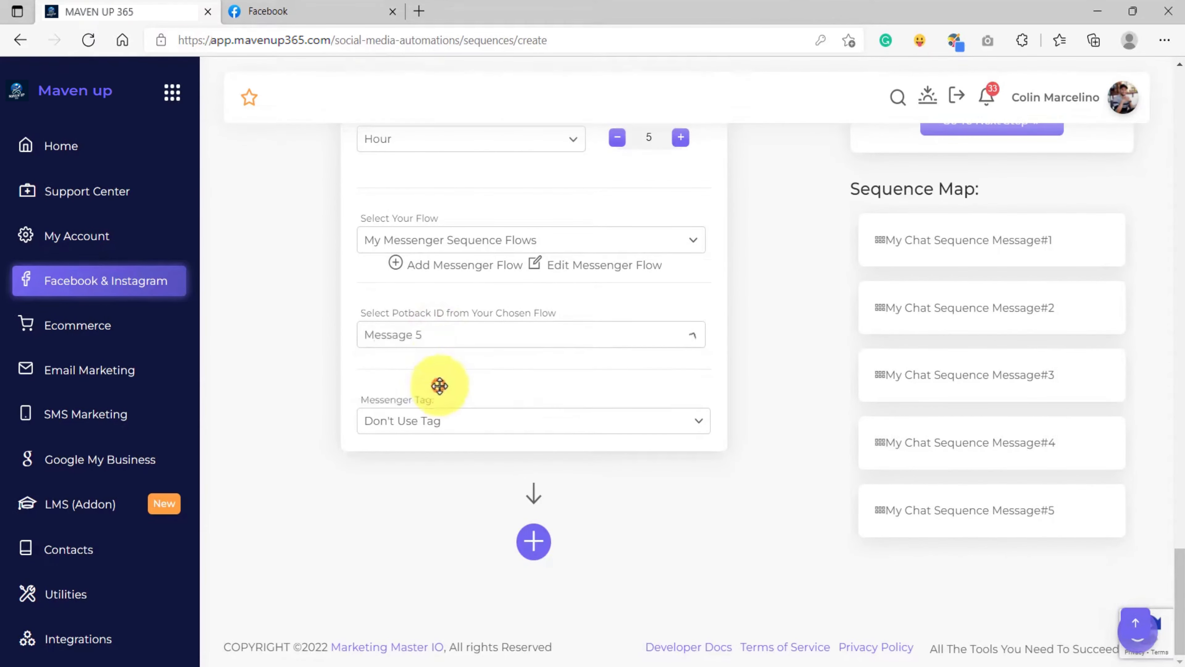
Step: Review the timing, flow, postback ID and messenger tag of each message from Sequence 1 through Sequence 5
{"action": "scroll", "coordinate": [460, 405], "scroll_direction": "up", "scroll_amount": 15}
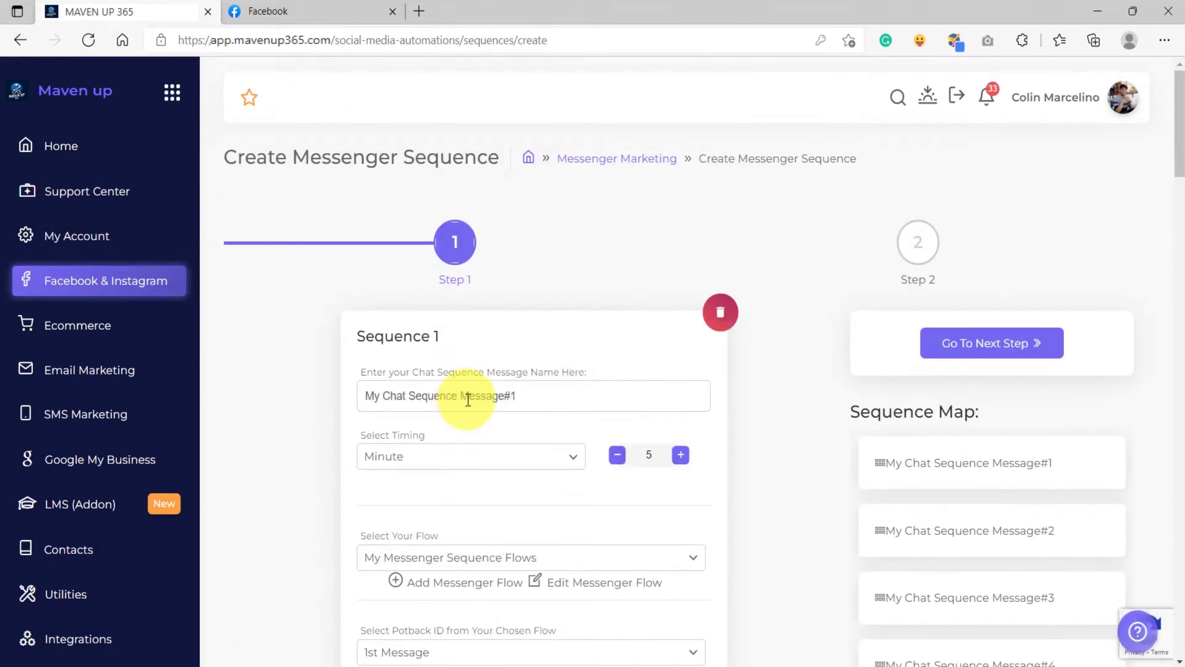
{"action": "scroll", "coordinate": [468, 400], "scroll_direction": "down", "scroll_amount": 2}
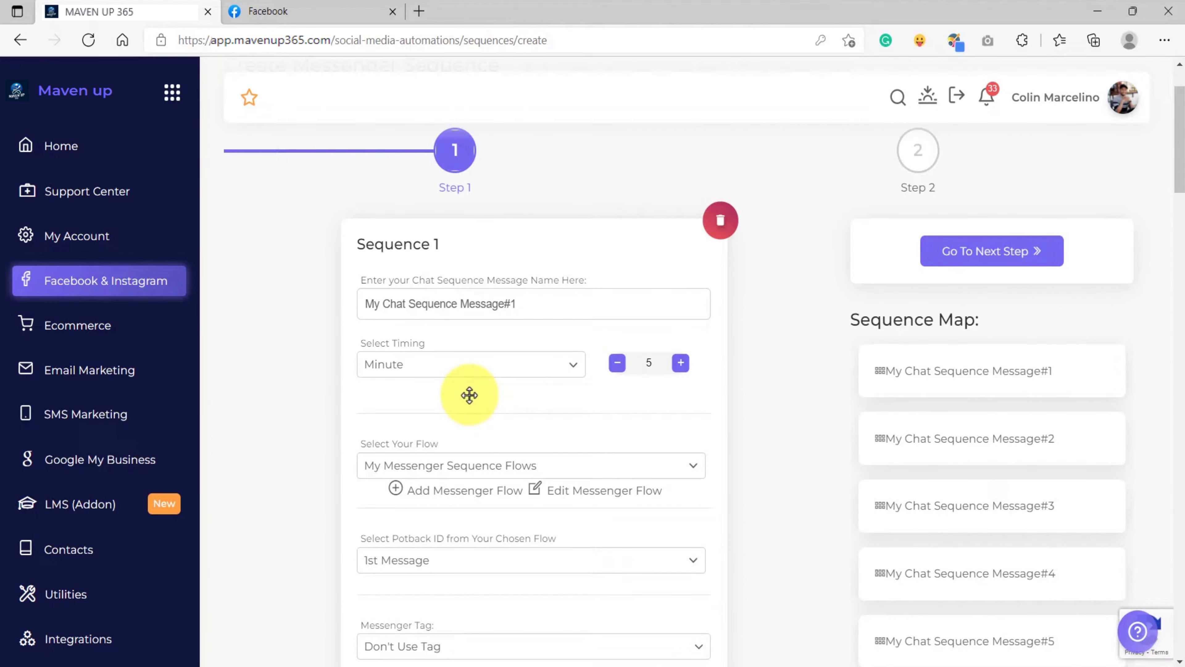
{"action": "scroll", "coordinate": [469, 395], "scroll_direction": "down", "scroll_amount": 5}
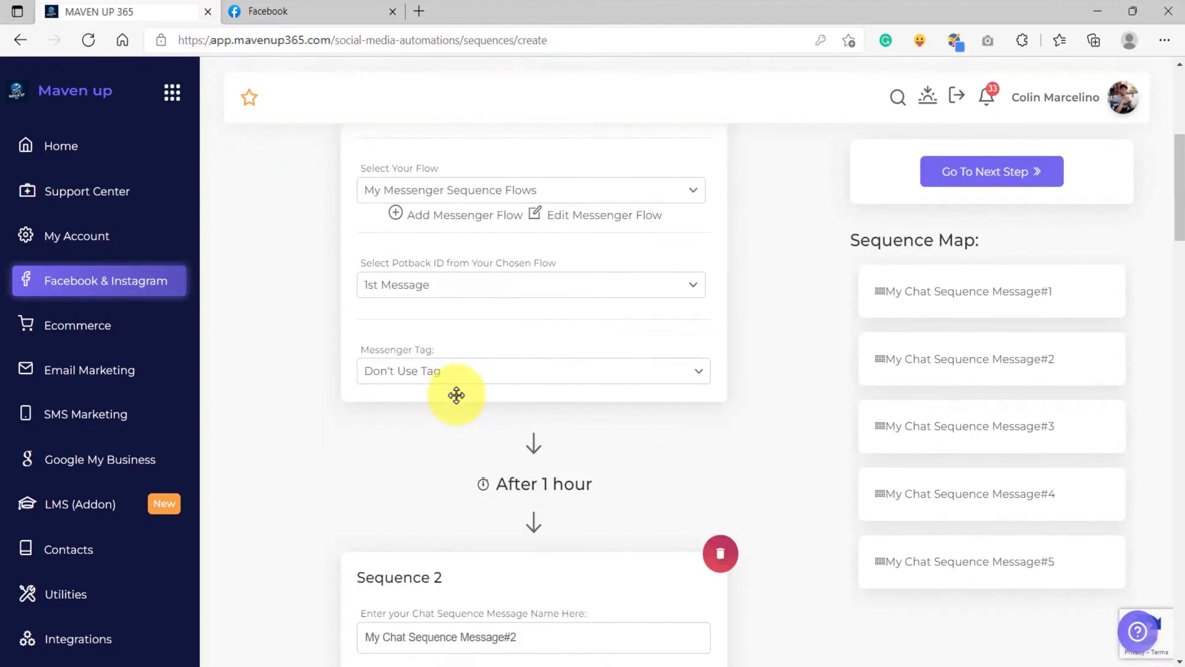
{"action": "scroll", "coordinate": [469, 403], "scroll_direction": "up", "scroll_amount": 3}
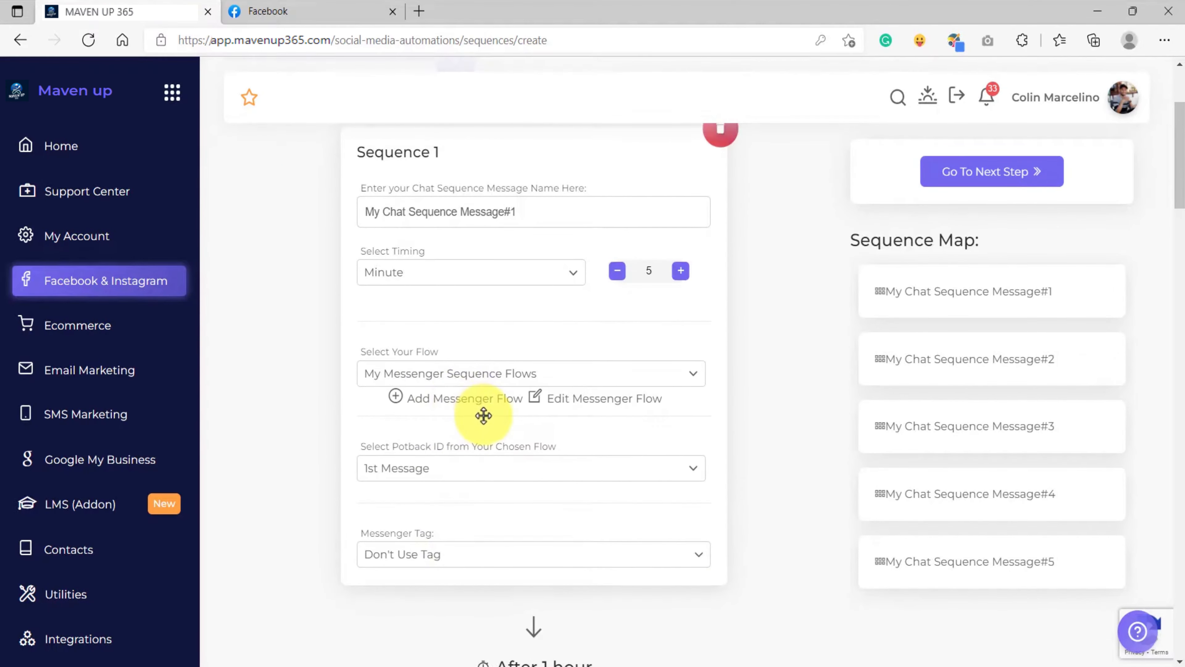
{"action": "scroll", "coordinate": [483, 416], "scroll_direction": "down", "scroll_amount": 8}
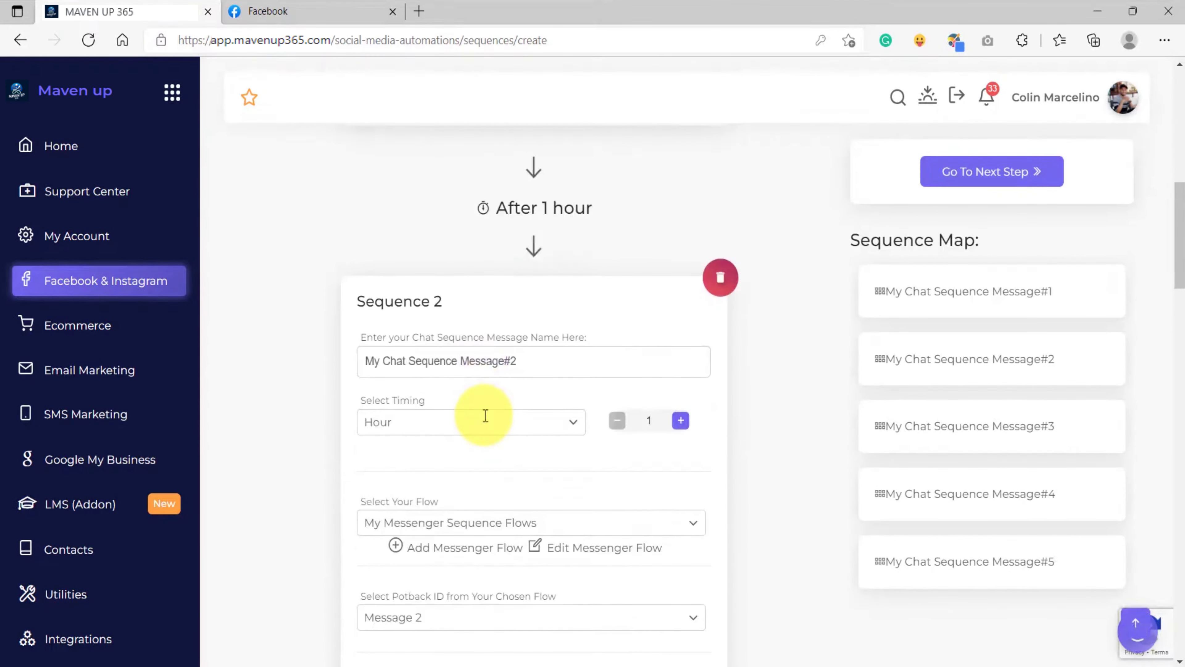
{"action": "scroll", "coordinate": [485, 415], "scroll_direction": "up", "scroll_amount": 10}
{"action": "scroll", "coordinate": [485, 418], "scroll_direction": "down", "scroll_amount": 5}
{"action": "scroll", "coordinate": [485, 422], "scroll_direction": "down", "scroll_amount": 8}
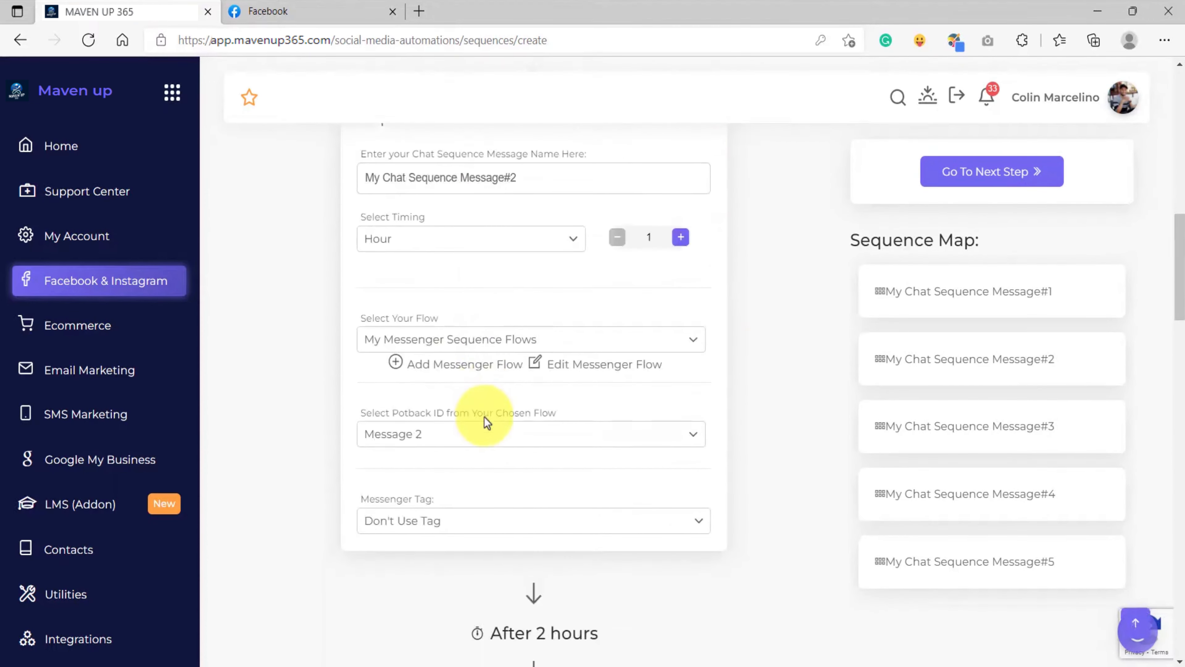
{"action": "scroll", "coordinate": [484, 416], "scroll_direction": "down", "scroll_amount": 8}
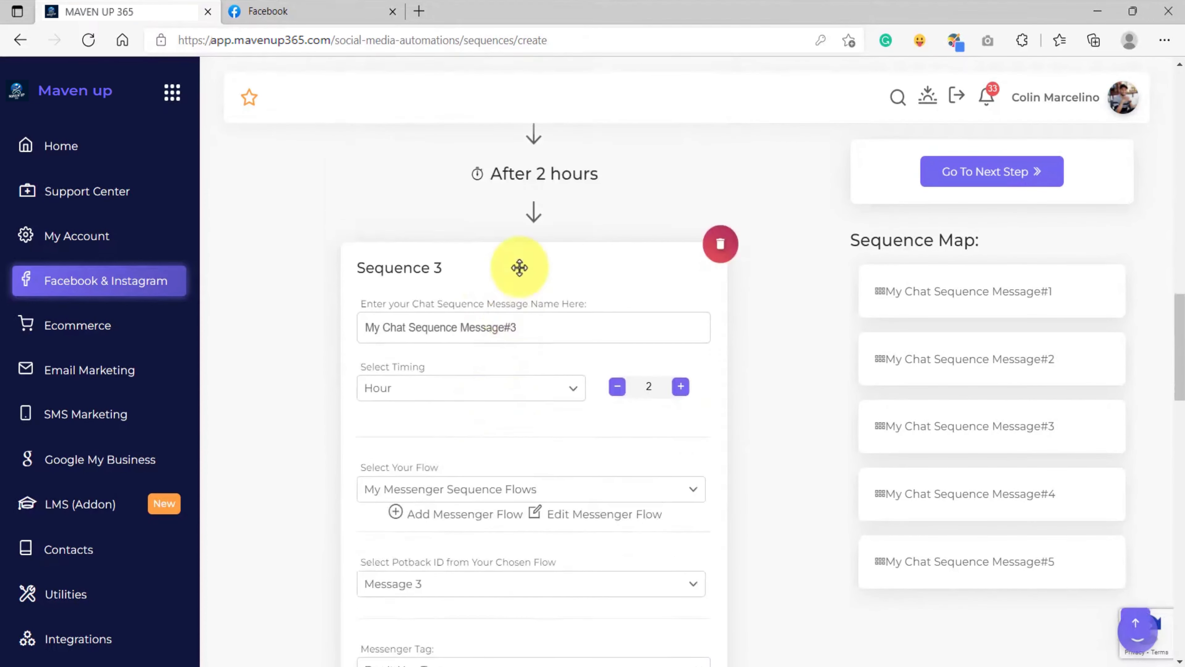
{"action": "scroll", "coordinate": [497, 335], "scroll_direction": "down", "scroll_amount": 2}
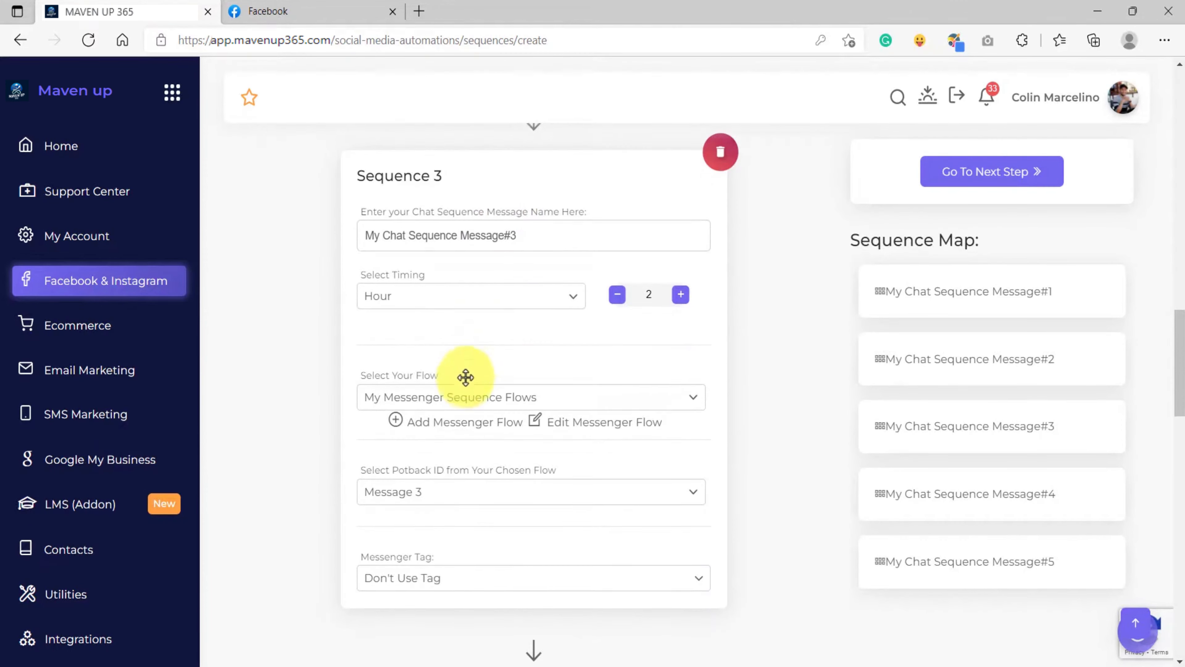
{"action": "scroll", "coordinate": [466, 380], "scroll_direction": "down", "scroll_amount": 7}
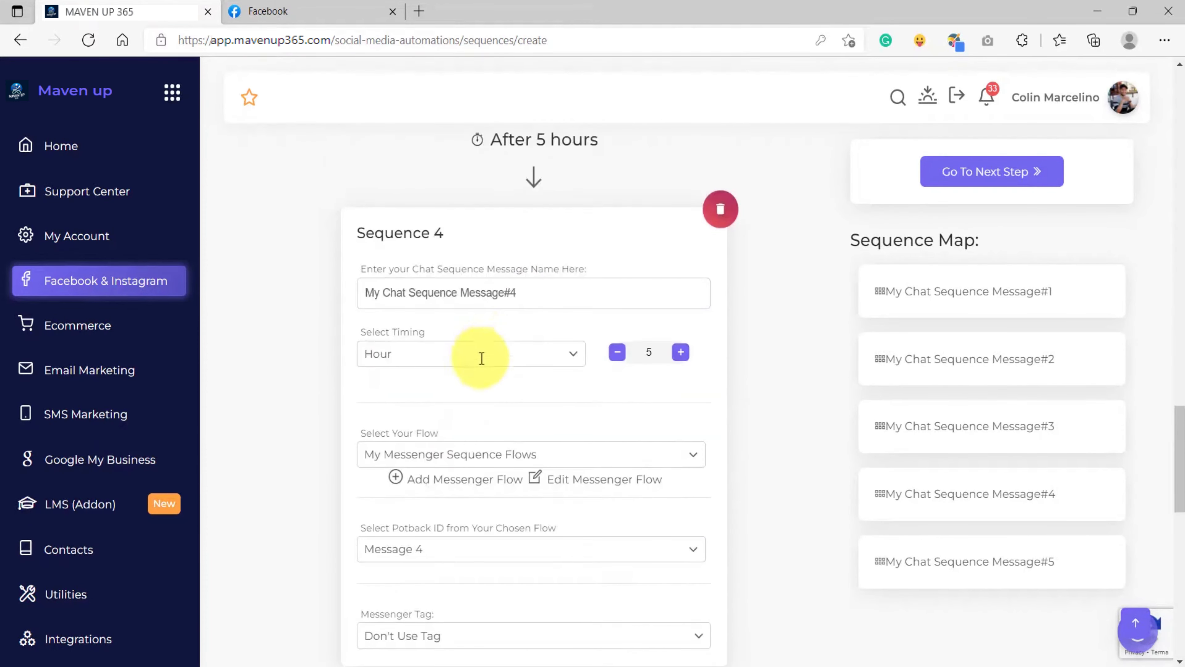
{"action": "scroll", "coordinate": [476, 384], "scroll_direction": "down", "scroll_amount": 8}
{"action": "scroll", "coordinate": [506, 355], "scroll_direction": "down", "scroll_amount": 4}
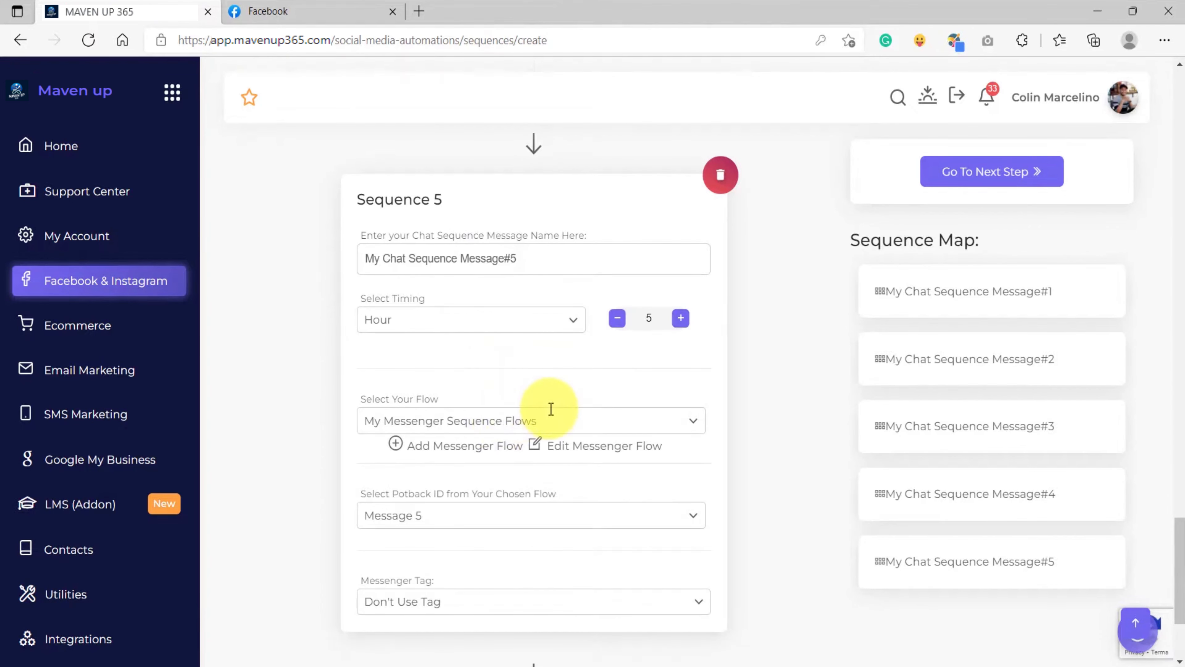
Step: Recheck the order of the five messages and the delays set between them
{"action": "scroll", "coordinate": [551, 409], "scroll_direction": "up", "scroll_amount": 8}
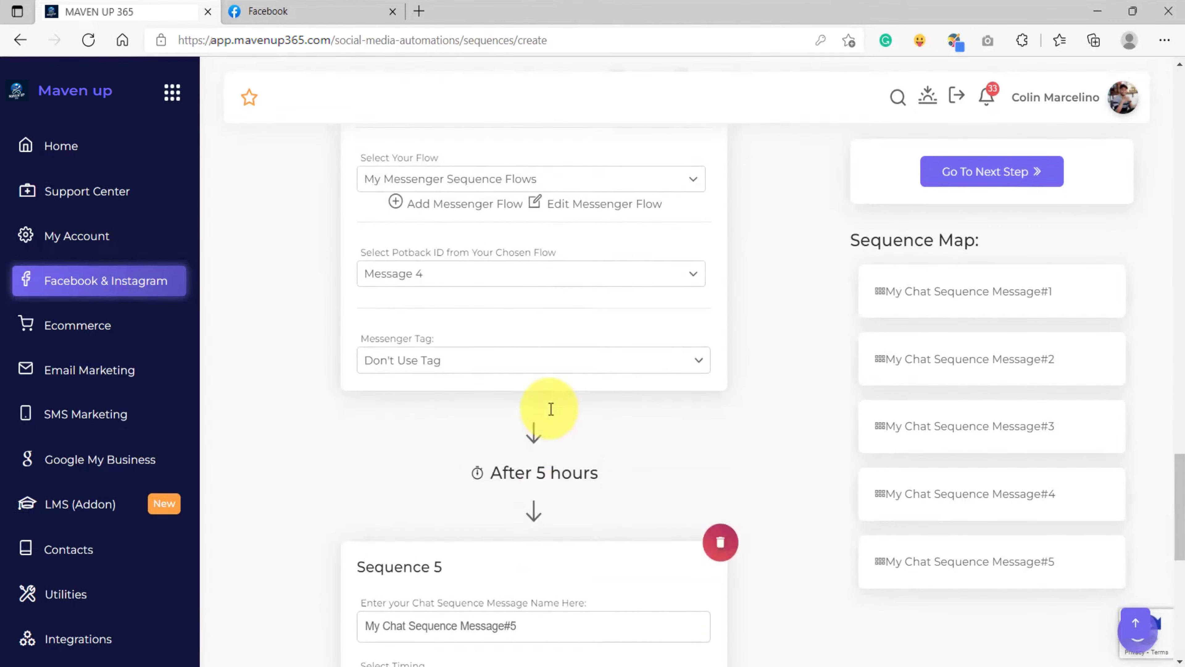
{"action": "scroll", "coordinate": [551, 409], "scroll_direction": "up", "scroll_amount": 20}
{"action": "scroll", "coordinate": [551, 410], "scroll_direction": "down", "scroll_amount": 19}
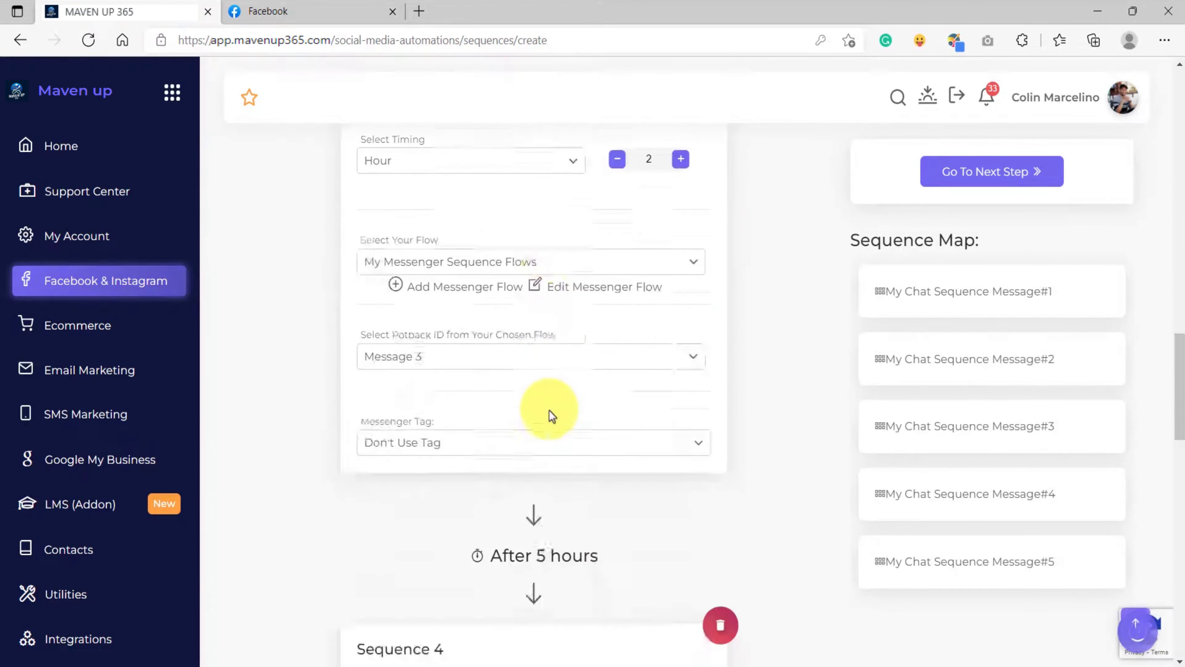
{"action": "scroll", "coordinate": [549, 410], "scroll_direction": "down", "scroll_amount": 20}
{"action": "scroll", "coordinate": [549, 410], "scroll_direction": "up", "scroll_amount": 12}
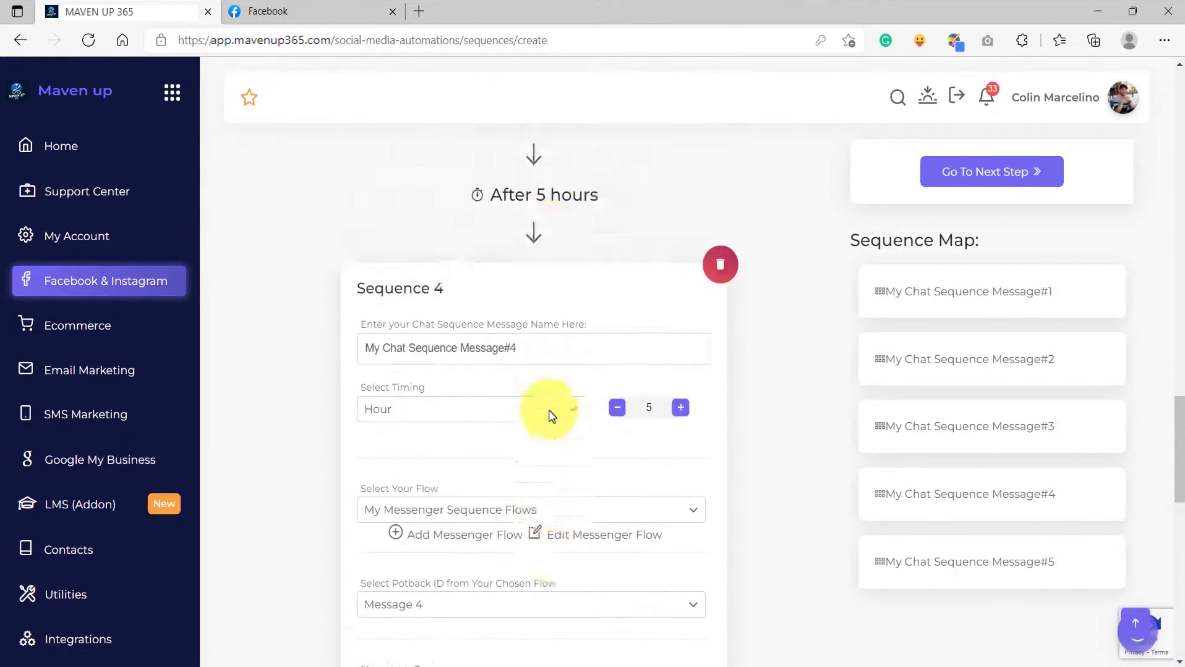
{"action": "scroll", "coordinate": [549, 410], "scroll_direction": "up", "scroll_amount": 9}
{"action": "scroll", "coordinate": [549, 410], "scroll_direction": "up", "scroll_amount": 9}
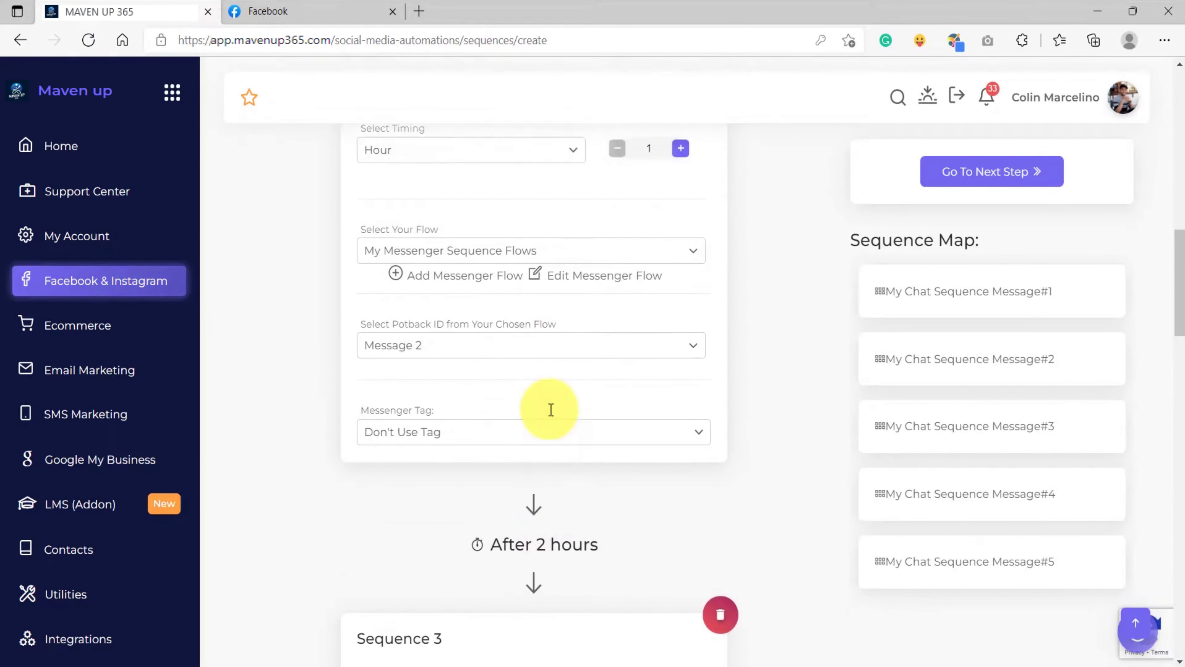
{"action": "scroll", "coordinate": [581, 424], "scroll_direction": "up", "scroll_amount": 10}
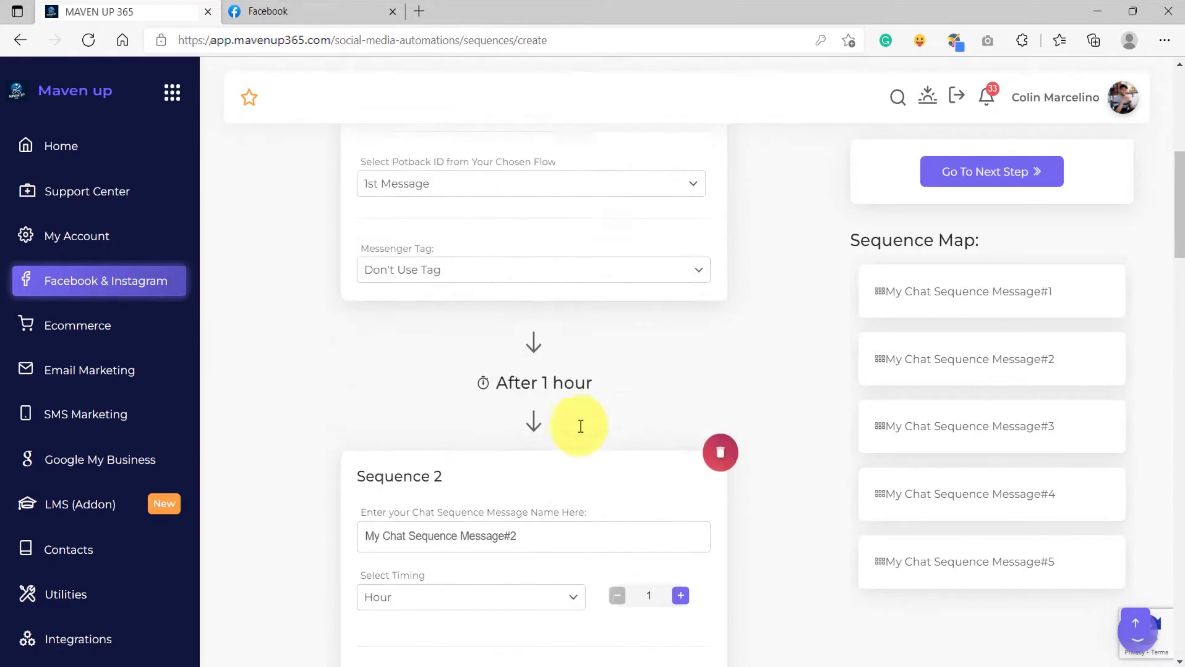
{"action": "scroll", "coordinate": [580, 425], "scroll_direction": "up", "scroll_amount": 5}
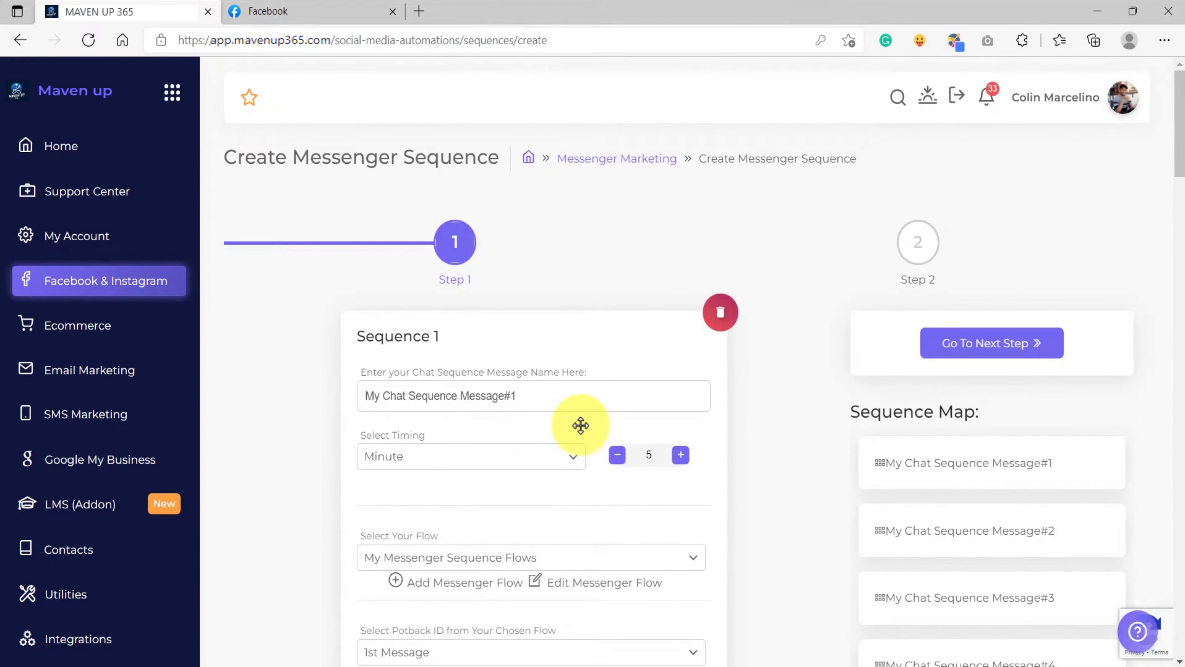
{"action": "scroll", "coordinate": [581, 419], "scroll_direction": "down", "scroll_amount": 10}
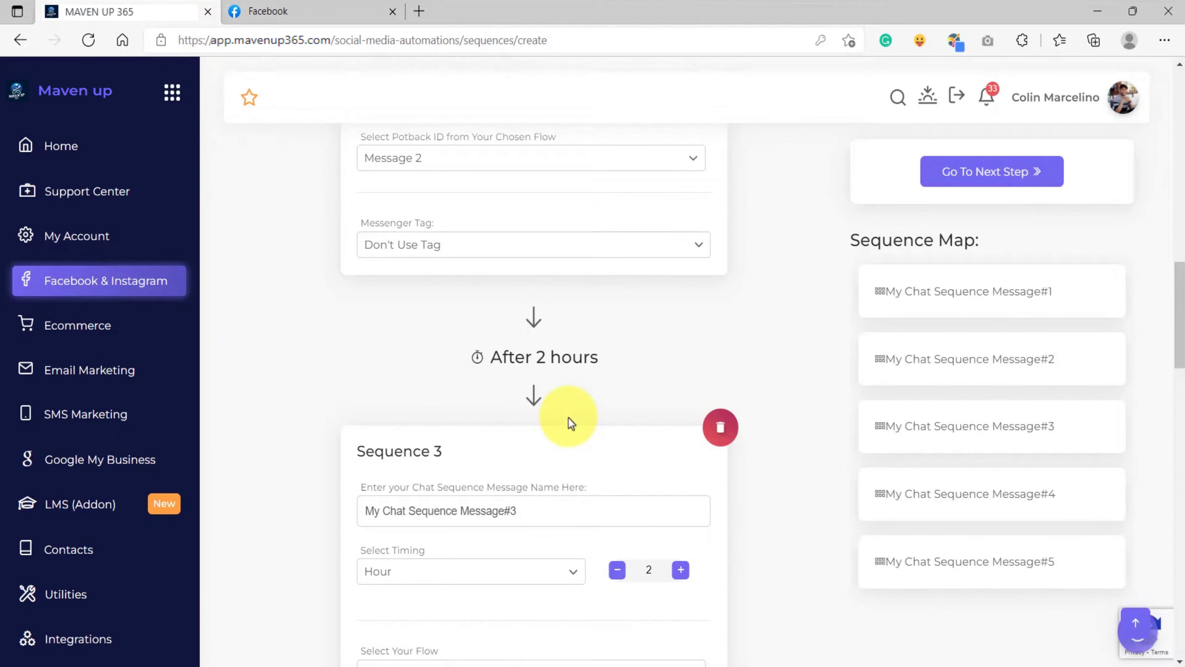
{"action": "scroll", "coordinate": [569, 417], "scroll_direction": "down", "scroll_amount": 20}
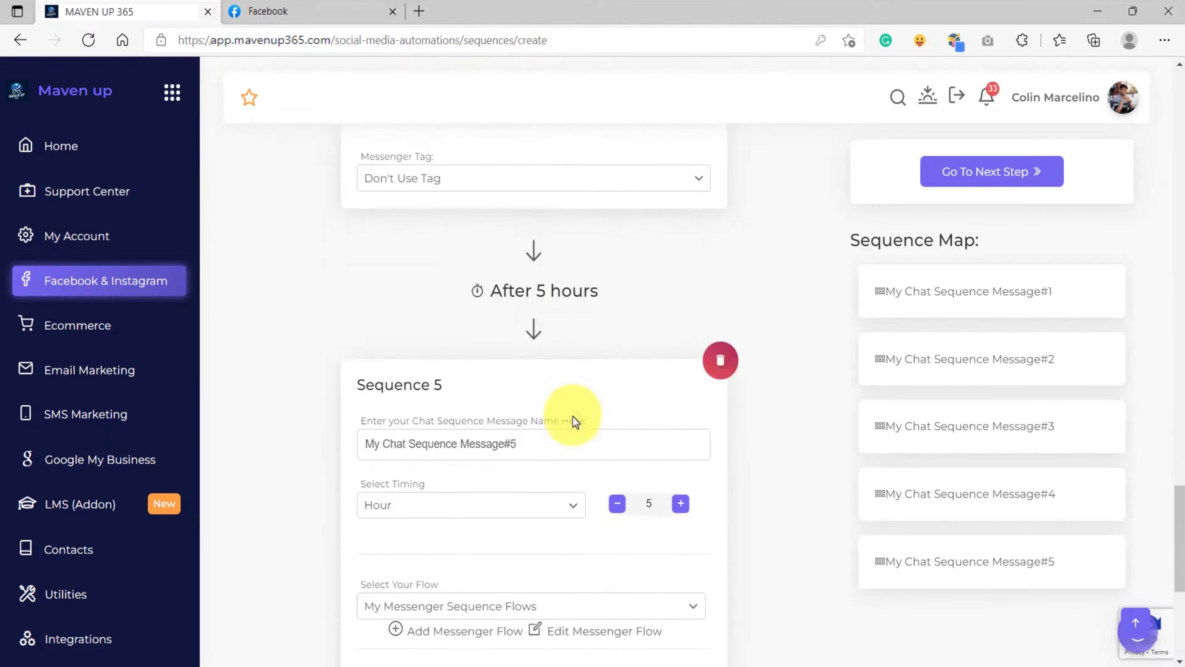
{"action": "scroll", "coordinate": [572, 416], "scroll_direction": "down", "scroll_amount": 6}
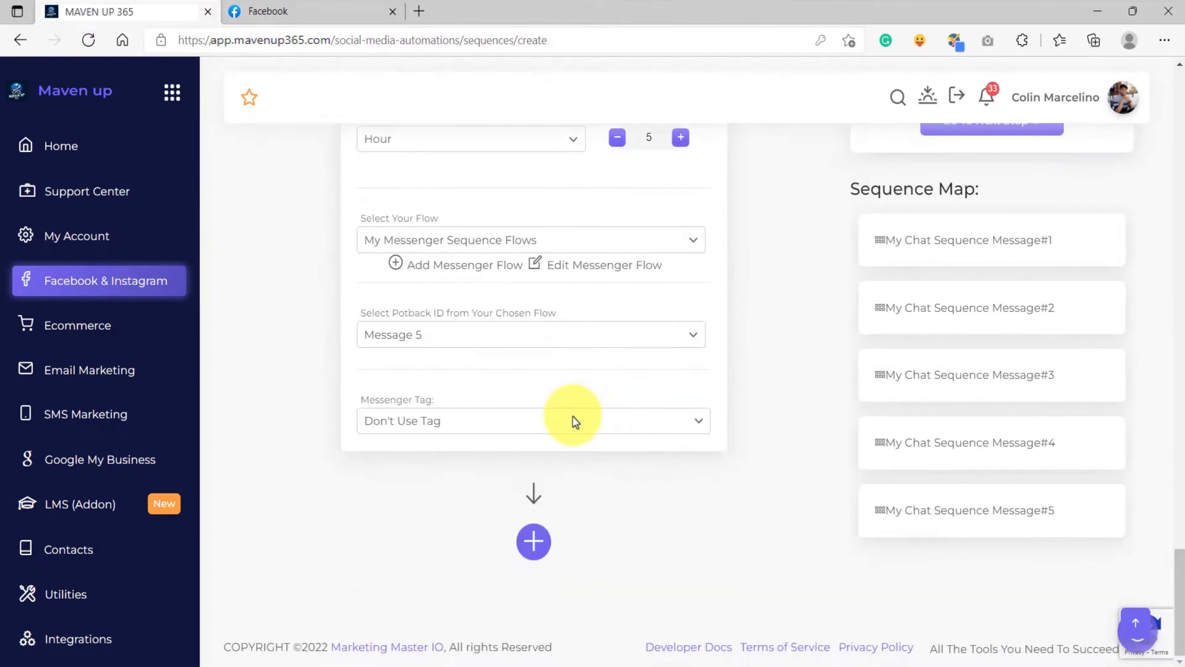
Step: Add a sixth and a seventh message to the end of the sequence
{"action": "left_click", "coordinate": [534, 541]}
{"action": "scroll", "coordinate": [539, 519], "scroll_direction": "down", "scroll_amount": 10}
{"action": "left_click", "coordinate": [534, 540]}
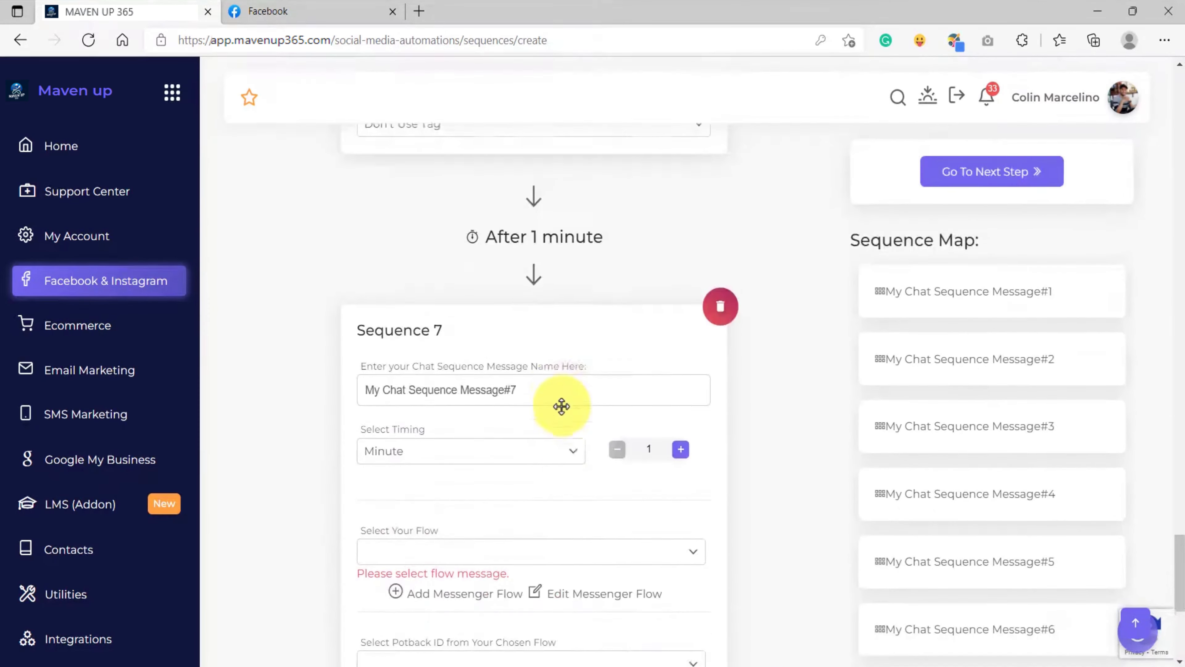
{"action": "scroll", "coordinate": [569, 457], "scroll_direction": "up", "scroll_amount": 20}
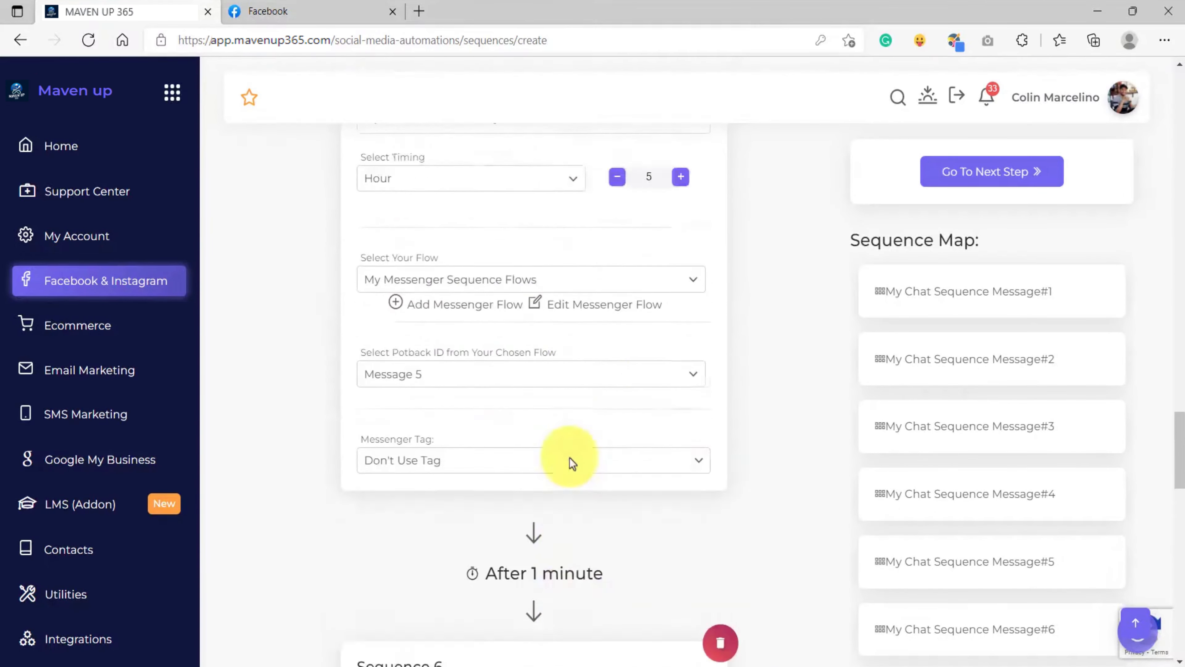
{"action": "scroll", "coordinate": [569, 457], "scroll_direction": "up", "scroll_amount": 10}
{"action": "scroll", "coordinate": [569, 456], "scroll_direction": "down", "scroll_amount": 12}
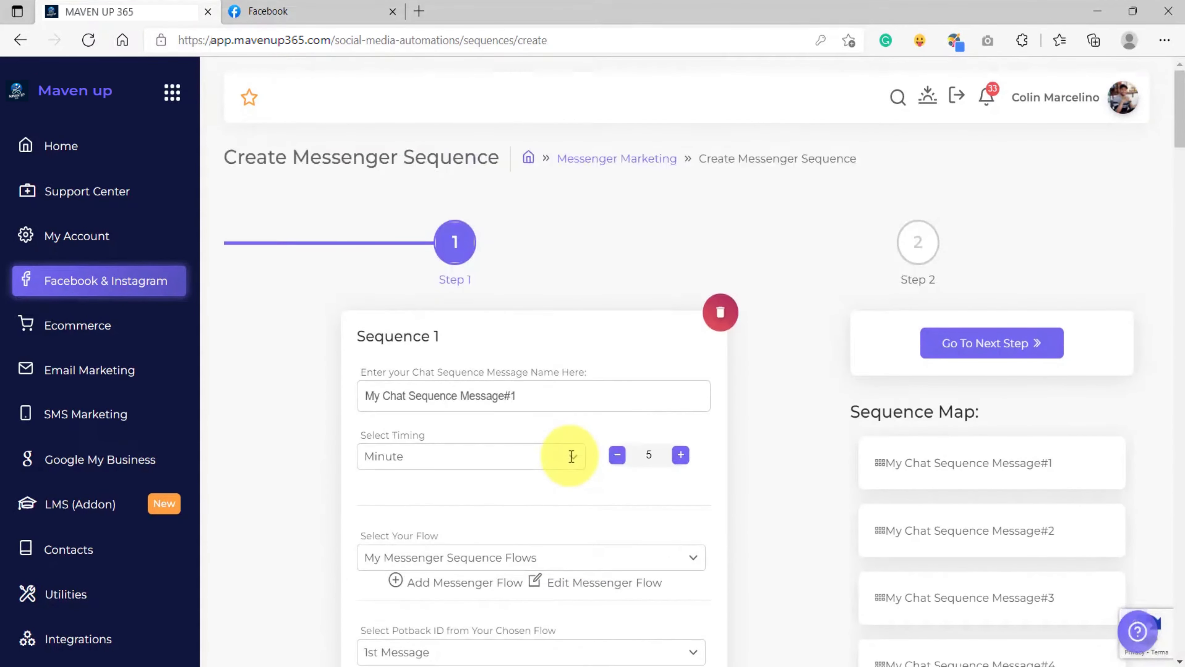
{"action": "scroll", "coordinate": [570, 456], "scroll_direction": "down", "scroll_amount": 20}
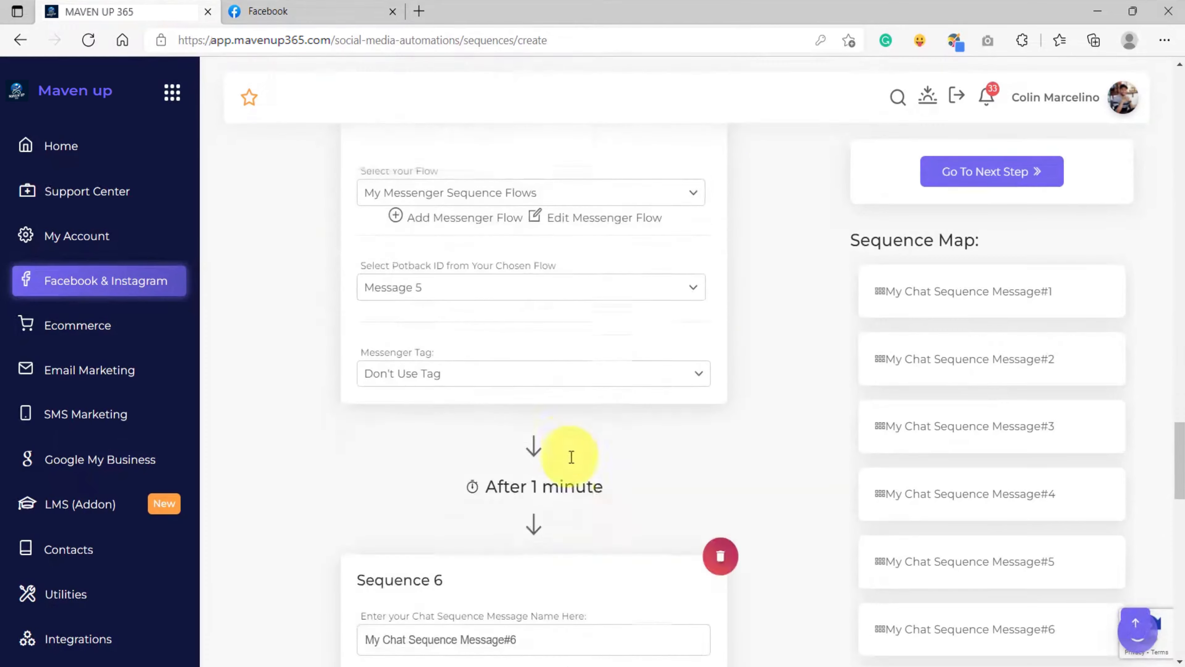
Step: Examine the Messenger Tag options for Sequence 7 and keep Don't Use Tag selected
{"action": "scroll", "coordinate": [569, 457], "scroll_direction": "down", "scroll_amount": 10}
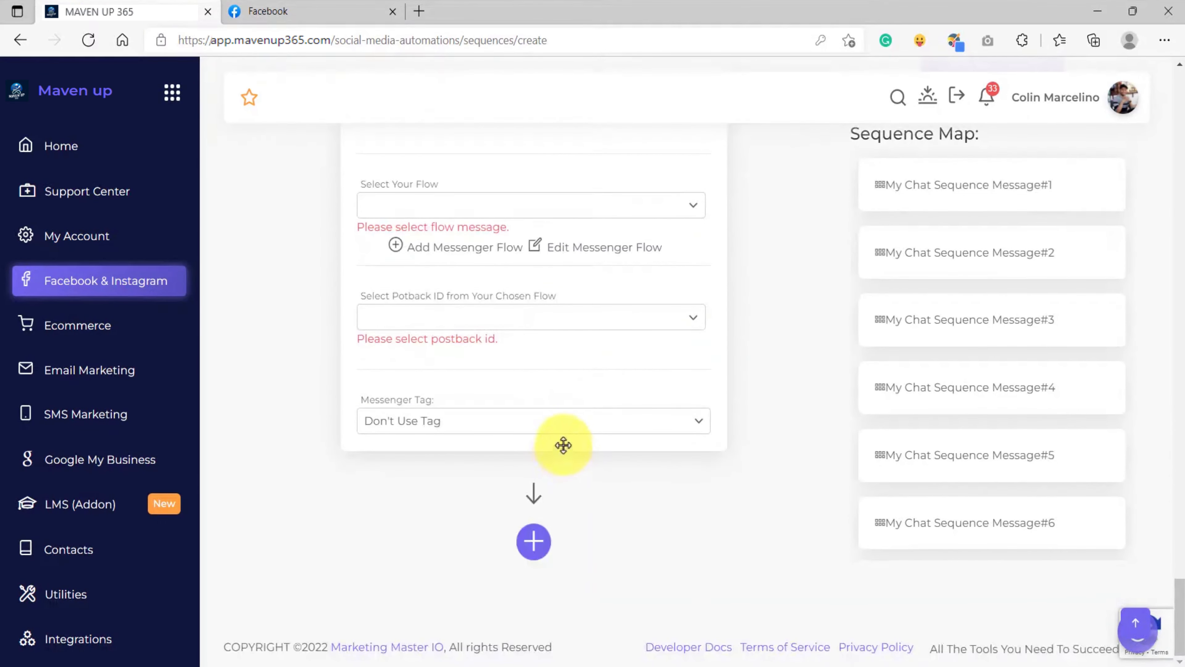
{"action": "left_click", "coordinate": [565, 423]}
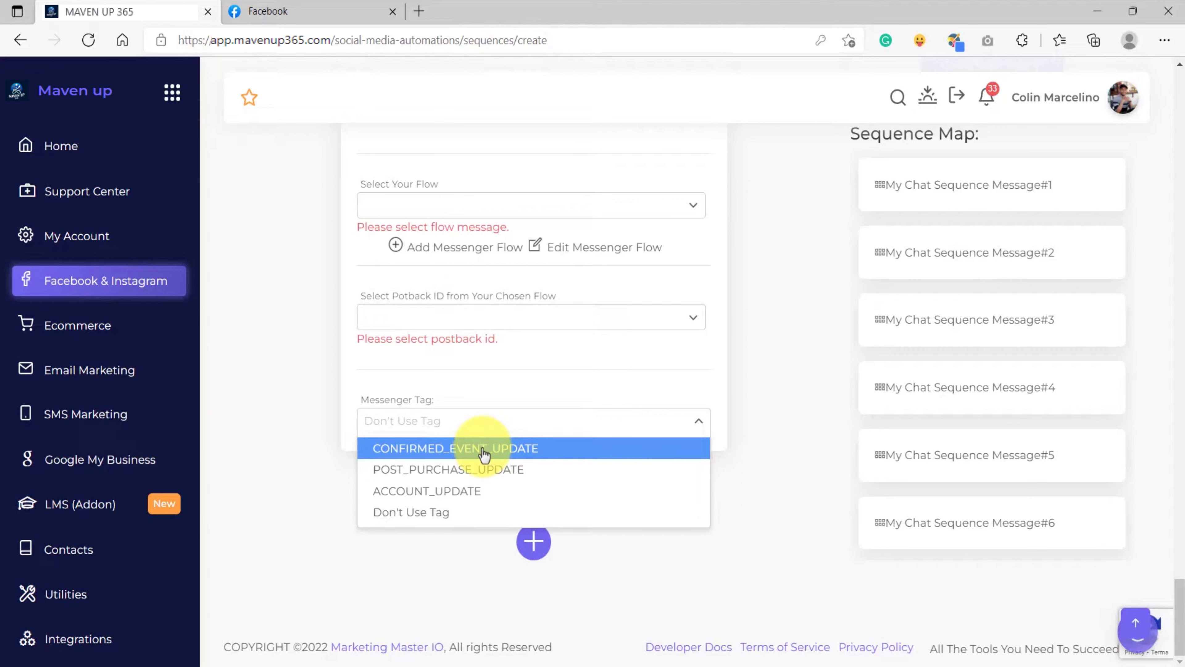
{"action": "left_click", "coordinate": [440, 513]}
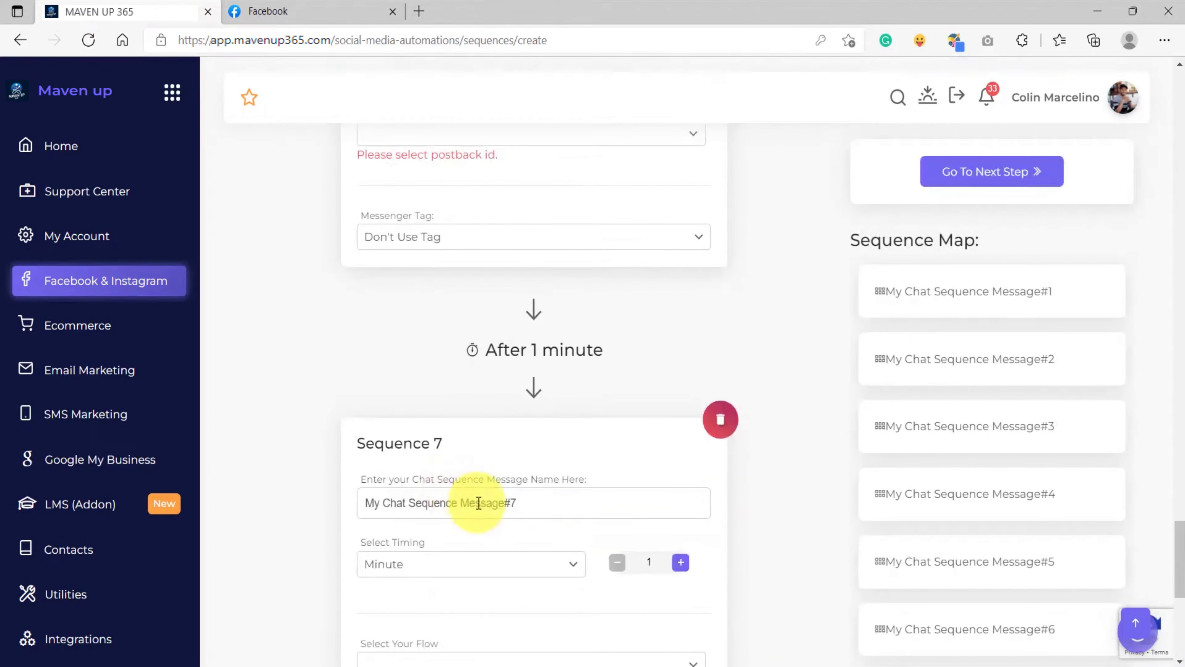
{"action": "scroll", "coordinate": [476, 500], "scroll_direction": "up", "scroll_amount": 20}
{"action": "scroll", "coordinate": [479, 503], "scroll_direction": "up", "scroll_amount": 15}
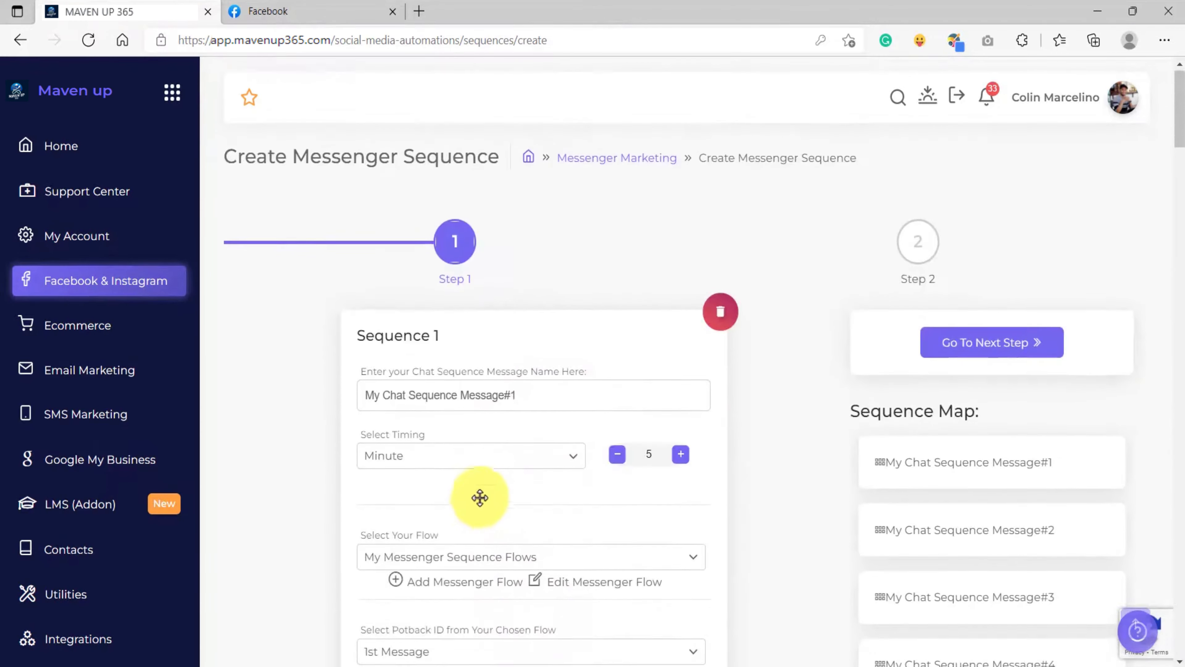
Step: Delete the Sequence 7 and Sequence 6 messages from the end of the chat sequence
{"action": "scroll", "coordinate": [496, 473], "scroll_direction": "down", "scroll_amount": 10}
{"action": "scroll", "coordinate": [500, 476], "scroll_direction": "down", "scroll_amount": 16}
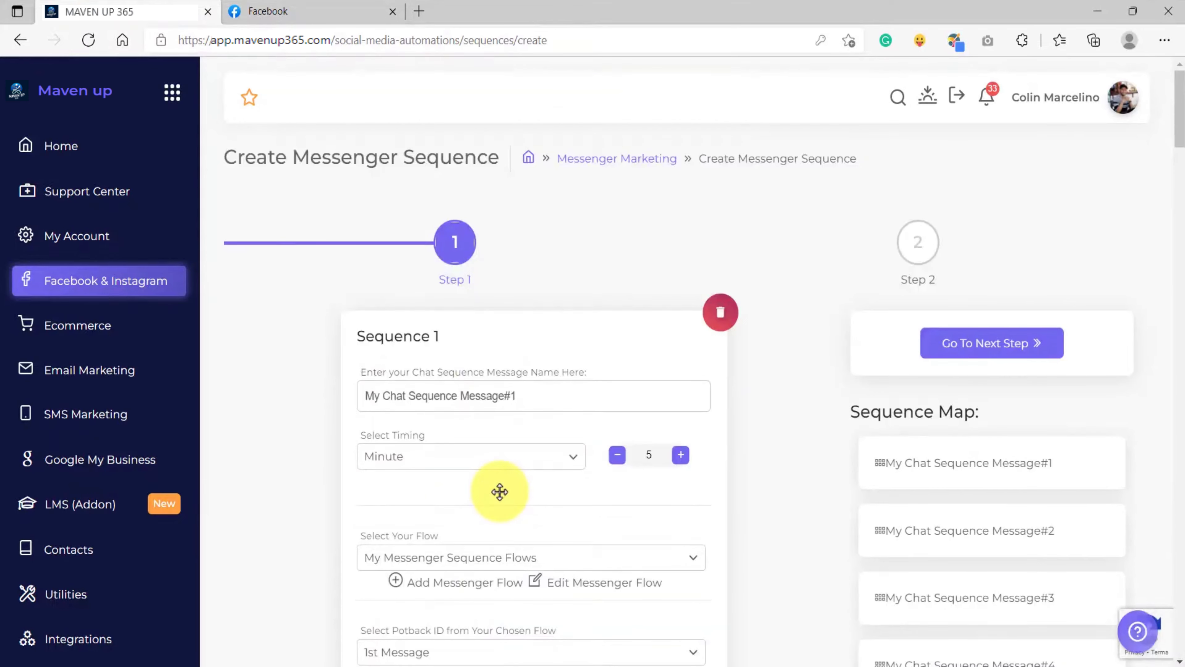
{"action": "scroll", "coordinate": [500, 491], "scroll_direction": "down", "scroll_amount": 20}
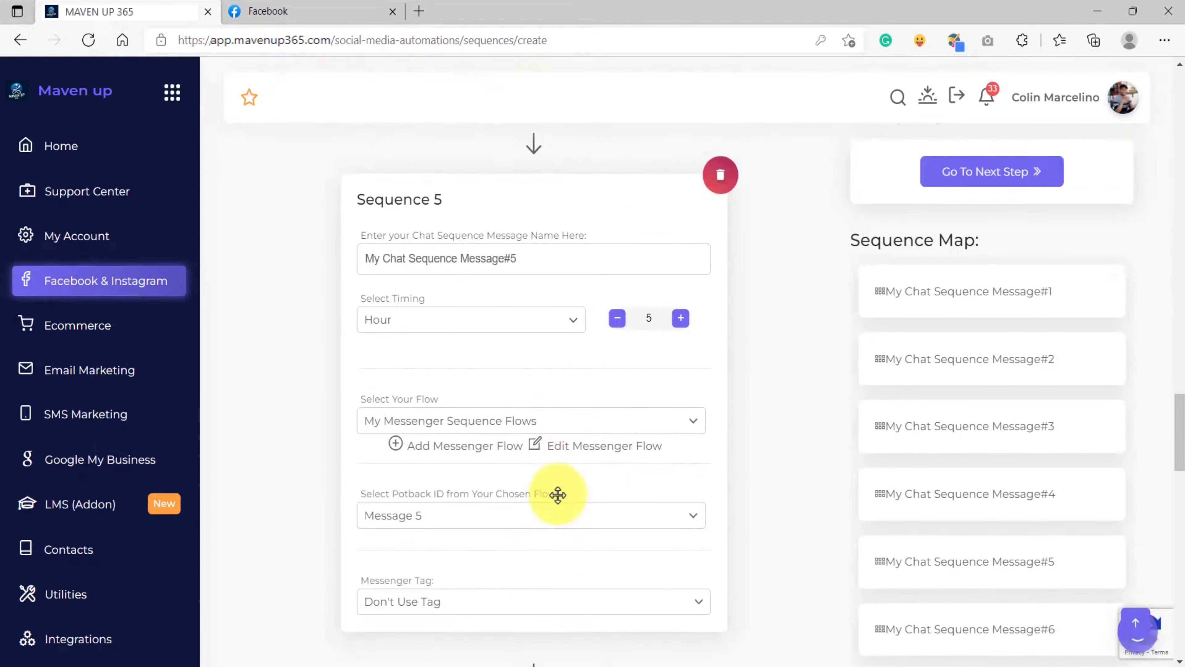
{"action": "scroll", "coordinate": [585, 533], "scroll_direction": "down", "scroll_amount": 18}
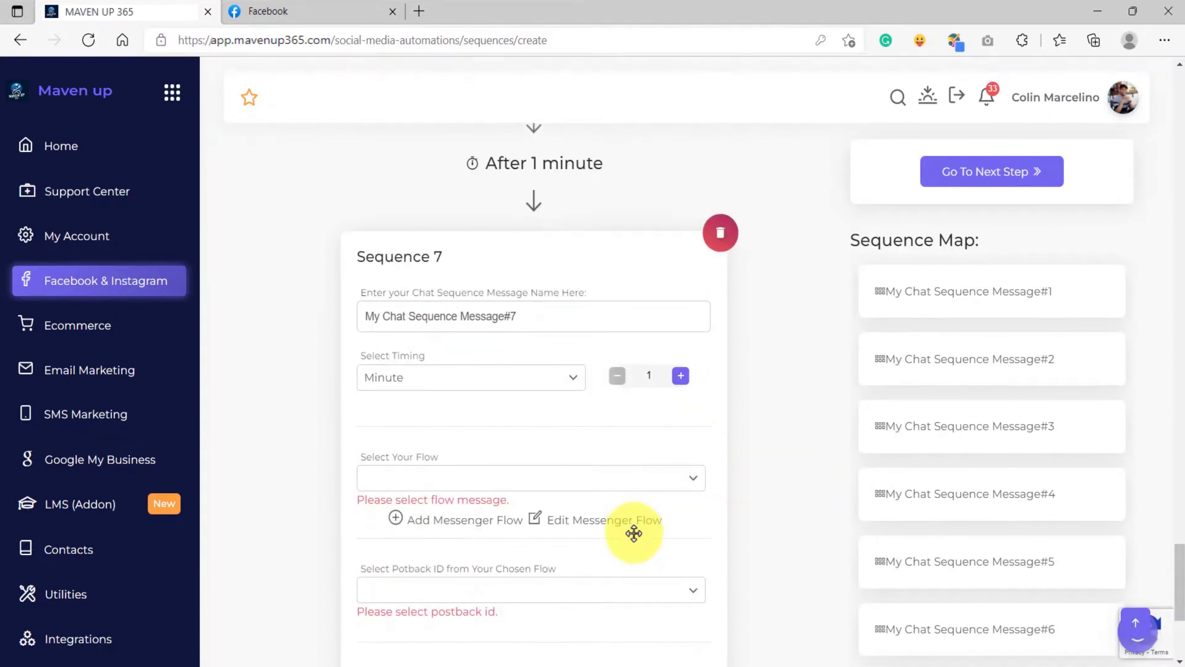
{"action": "left_click", "coordinate": [719, 233]}
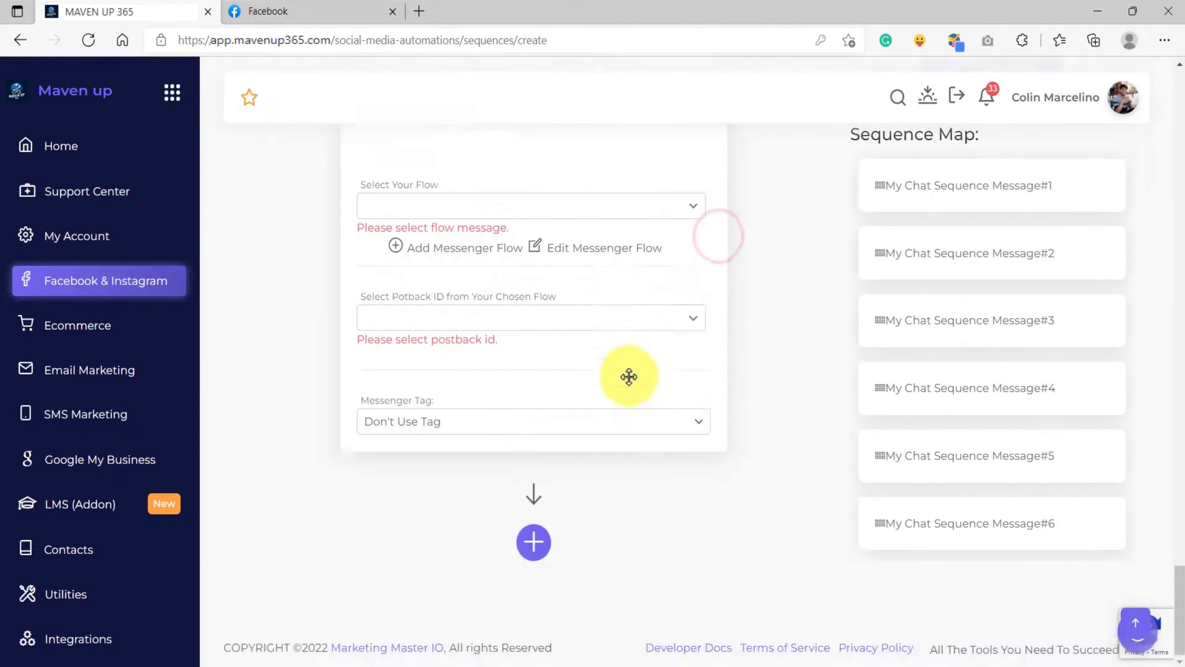
{"action": "left_click", "coordinate": [720, 422]}
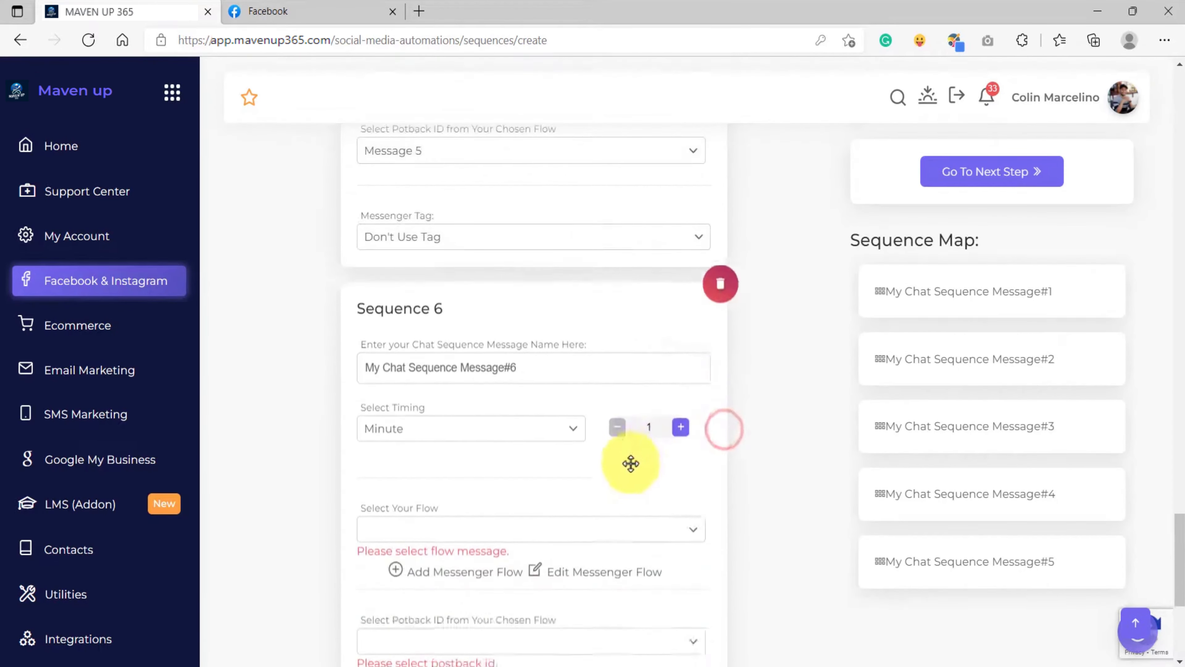
Step: Review the remaining messages from Sequence 1 to Sequence 5 and the delays between them
{"action": "scroll", "coordinate": [625, 411], "scroll_direction": "up", "scroll_amount": 5}
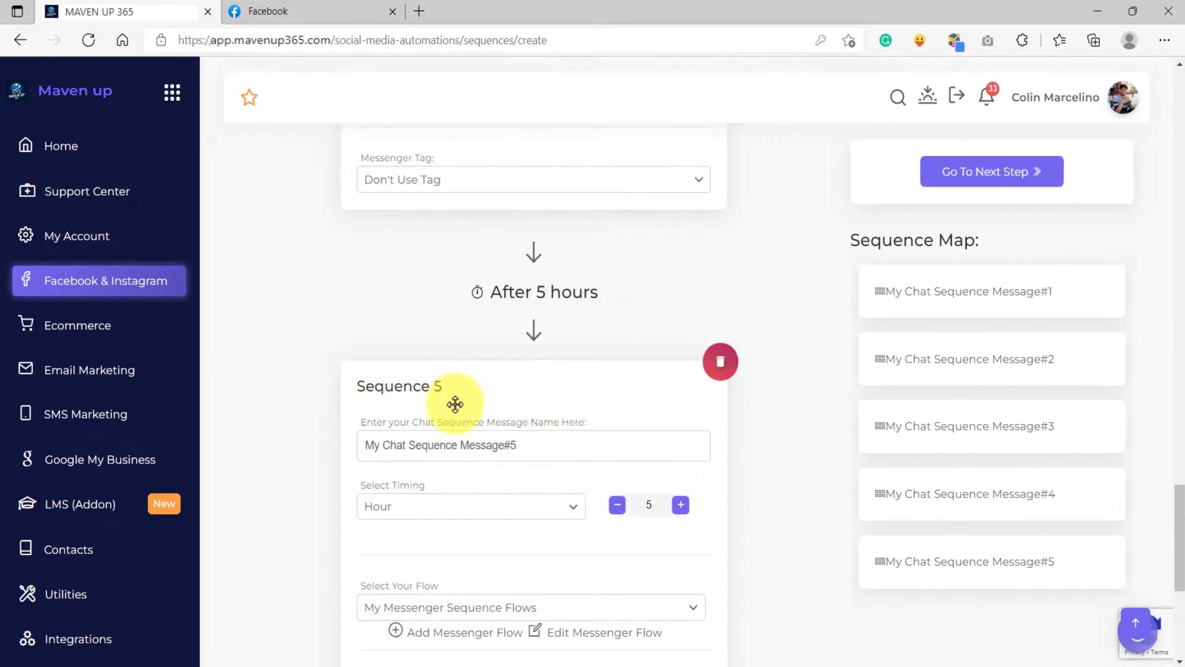
{"action": "scroll", "coordinate": [452, 413], "scroll_direction": "down", "scroll_amount": 5}
{"action": "scroll", "coordinate": [450, 419], "scroll_direction": "up", "scroll_amount": 20}
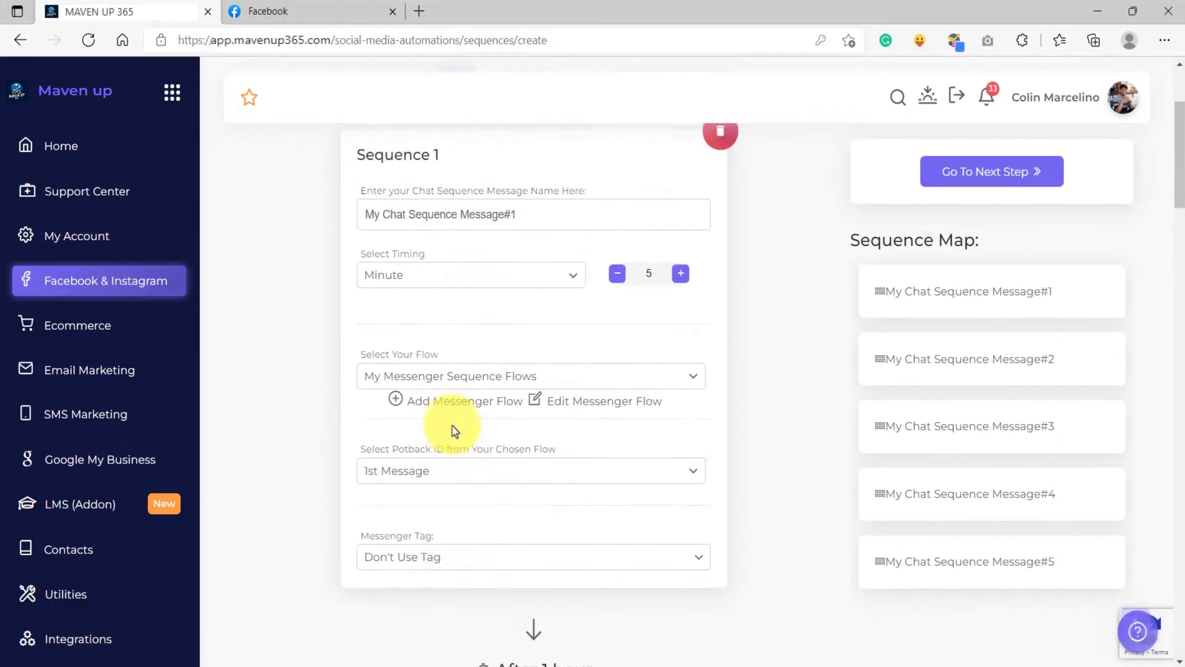
{"action": "scroll", "coordinate": [614, 442], "scroll_direction": "down", "scroll_amount": 20}
{"action": "scroll", "coordinate": [603, 450], "scroll_direction": "up", "scroll_amount": 7}
{"action": "scroll", "coordinate": [599, 453], "scroll_direction": "up", "scroll_amount": 10}
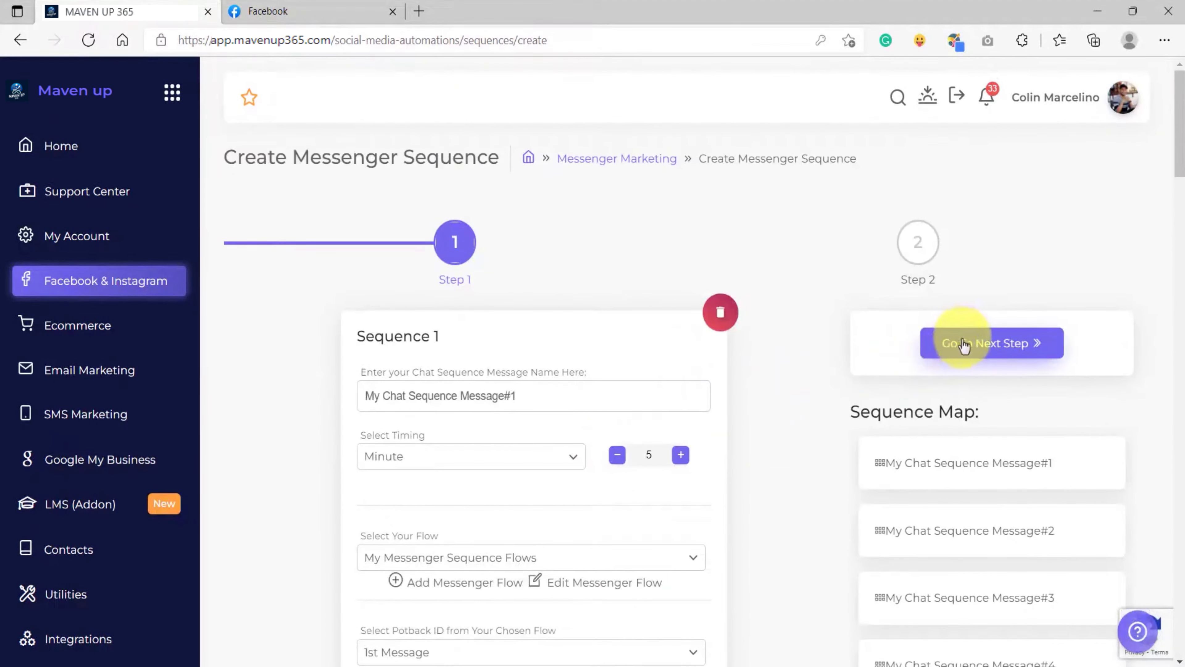
Step: Try reordering the Sequence Map by moving My Chat Sequence Message#5 to the first position, and return it to the end of the map
{"action": "scroll", "coordinate": [939, 392], "scroll_direction": "down", "scroll_amount": 8}
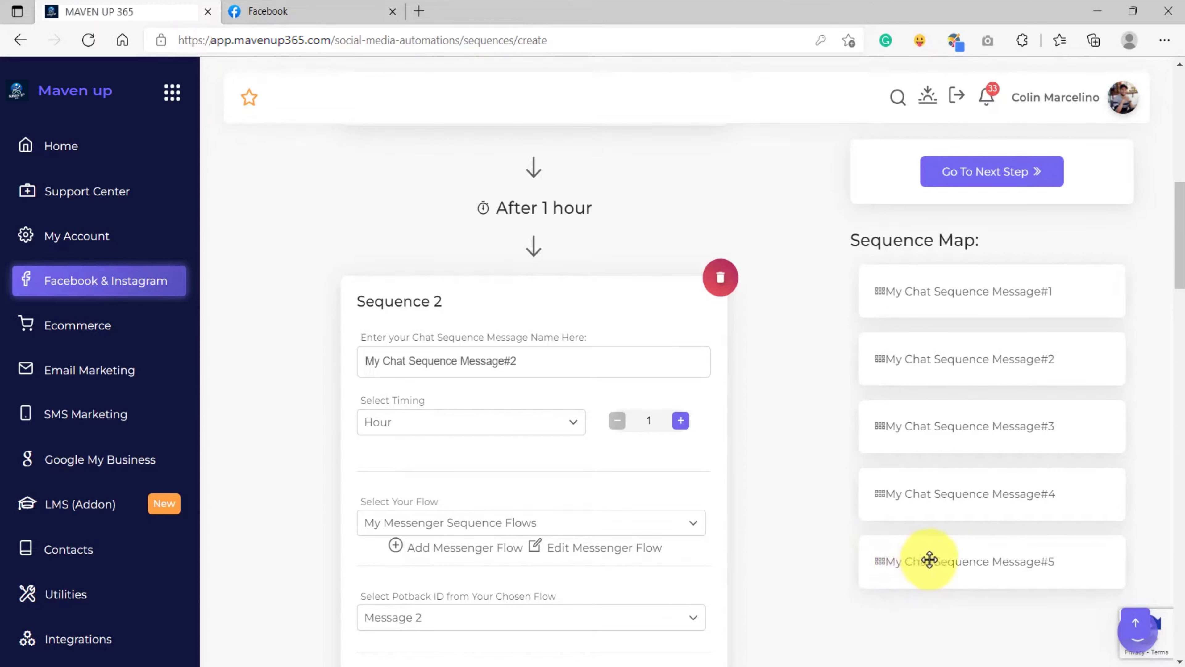
{"action": "left_click_drag", "start_coordinate": [970, 564], "coordinate": [961, 281]}
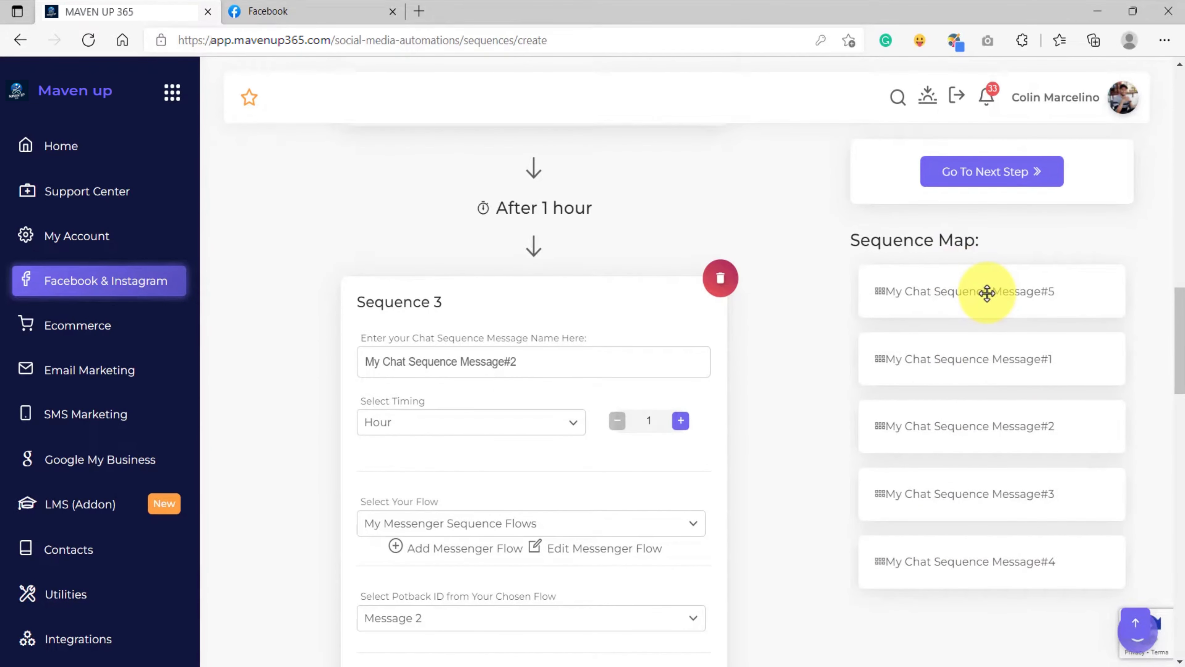
{"action": "left_click_drag", "start_coordinate": [984, 358], "coordinate": [969, 292]}
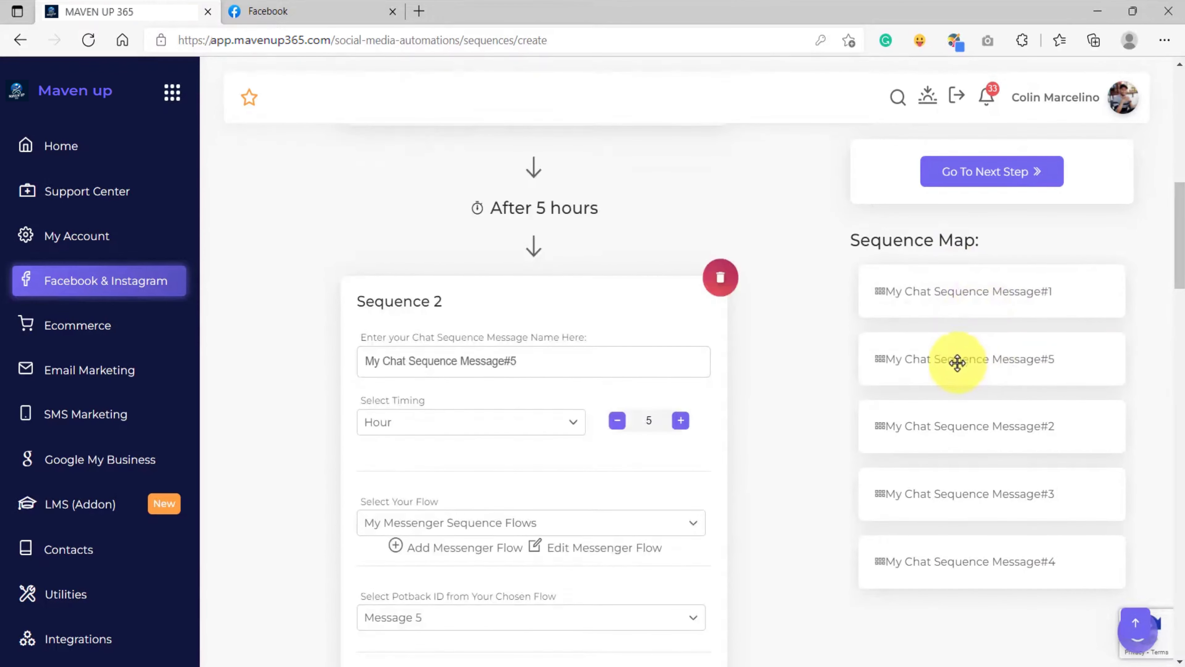
{"action": "left_click_drag", "start_coordinate": [950, 359], "coordinate": [966, 599]}
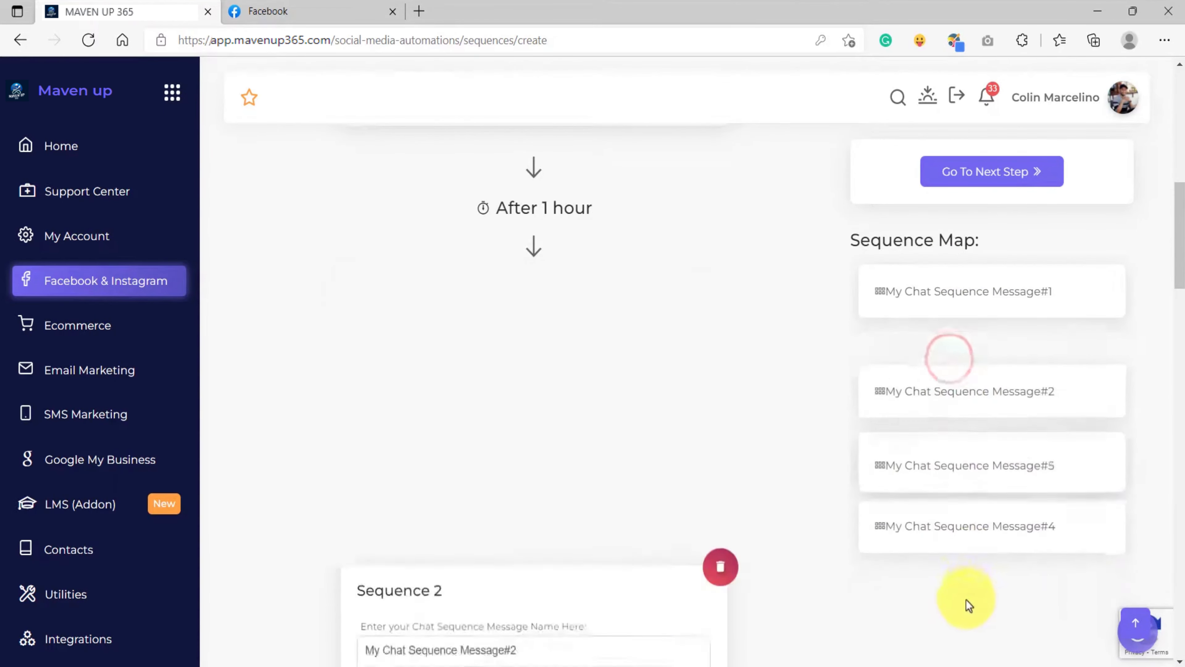
{"action": "scroll", "coordinate": [662, 523], "scroll_direction": "up", "scroll_amount": 8}
{"action": "scroll", "coordinate": [657, 524], "scroll_direction": "down", "scroll_amount": 20}
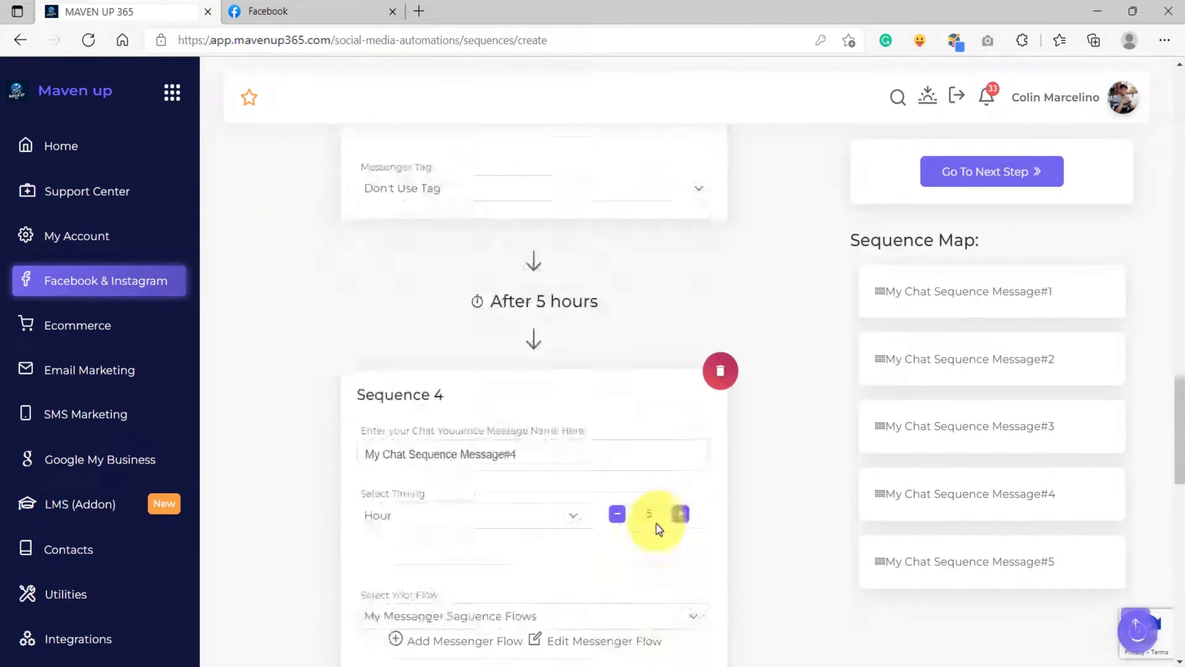
{"action": "scroll", "coordinate": [656, 524], "scroll_direction": "up", "scroll_amount": 20}
Step: Proceed to Step 2 and name the chat sequence Follow-up Sequence
{"action": "left_click", "coordinate": [979, 344]}
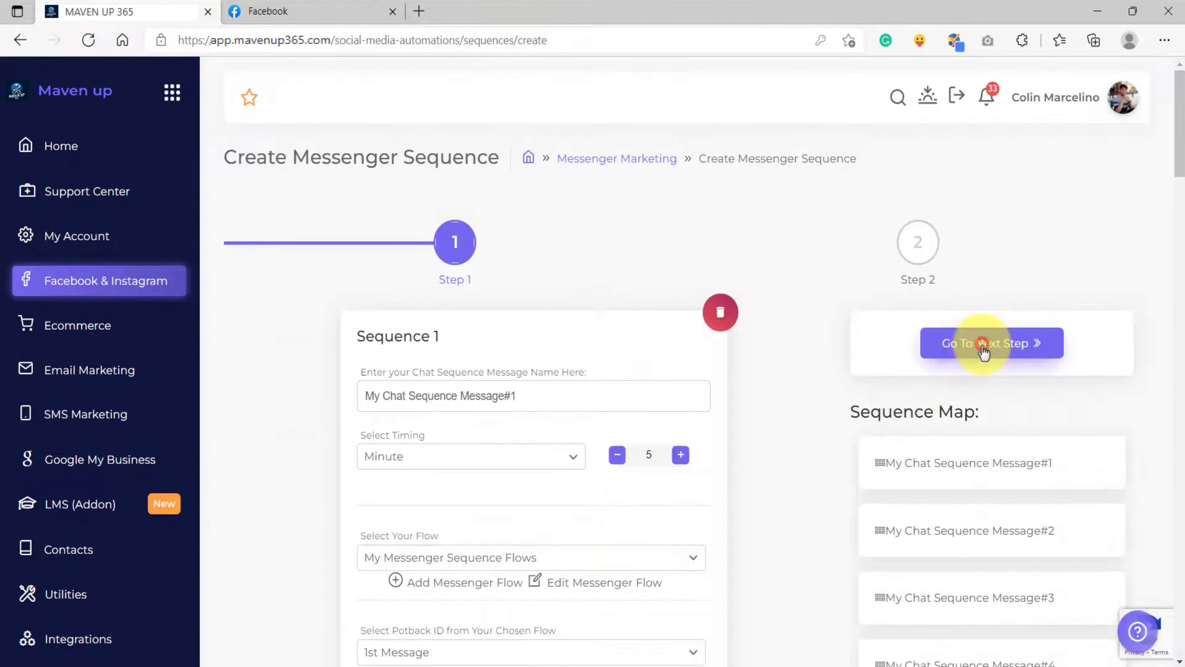
{"action": "left_click", "coordinate": [488, 397]}
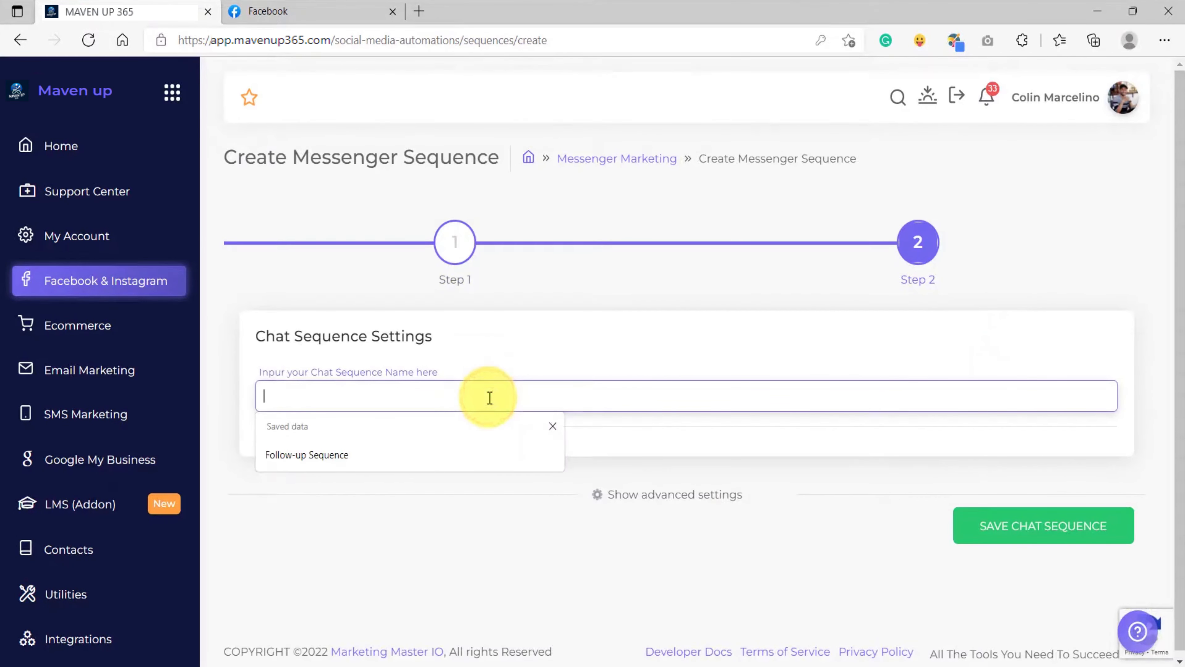
{"action": "left_click", "coordinate": [384, 456]}
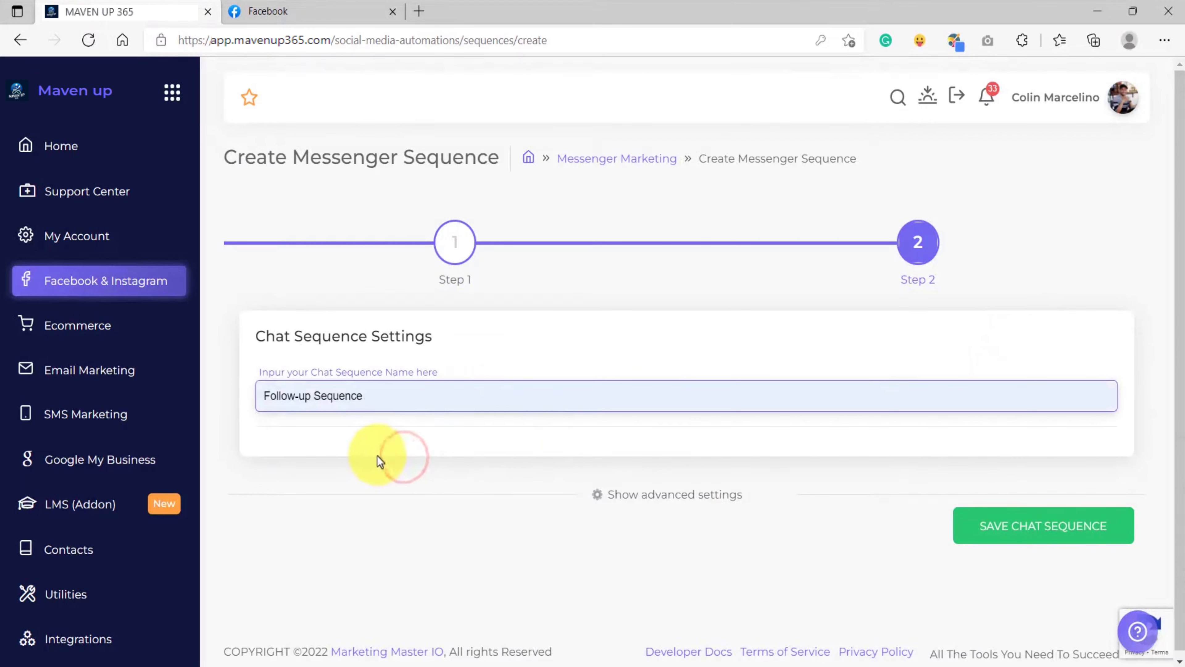
{"action": "left_click", "coordinate": [423, 541]}
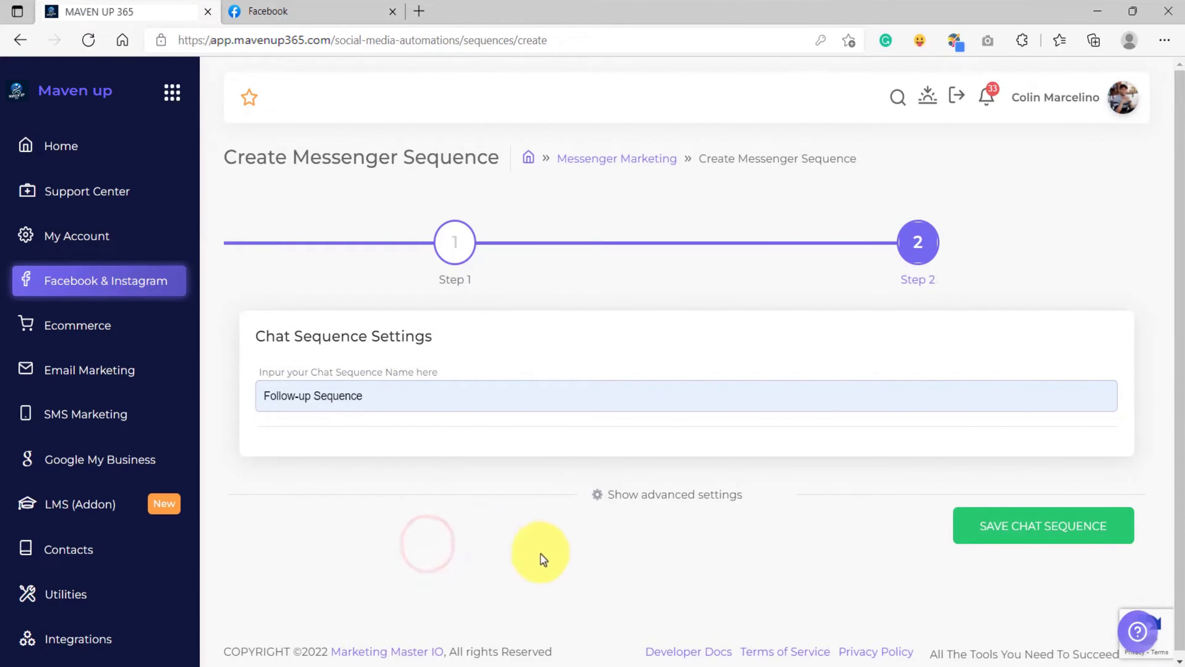
Step: Examine the advanced settings for adding and removing subscribers, including the rule types, and collapse them again
{"action": "left_click", "coordinate": [638, 498]}
{"action": "scroll", "coordinate": [630, 503], "scroll_direction": "down", "scroll_amount": 5}
{"action": "scroll", "coordinate": [423, 451], "scroll_direction": "up", "scroll_amount": 3}
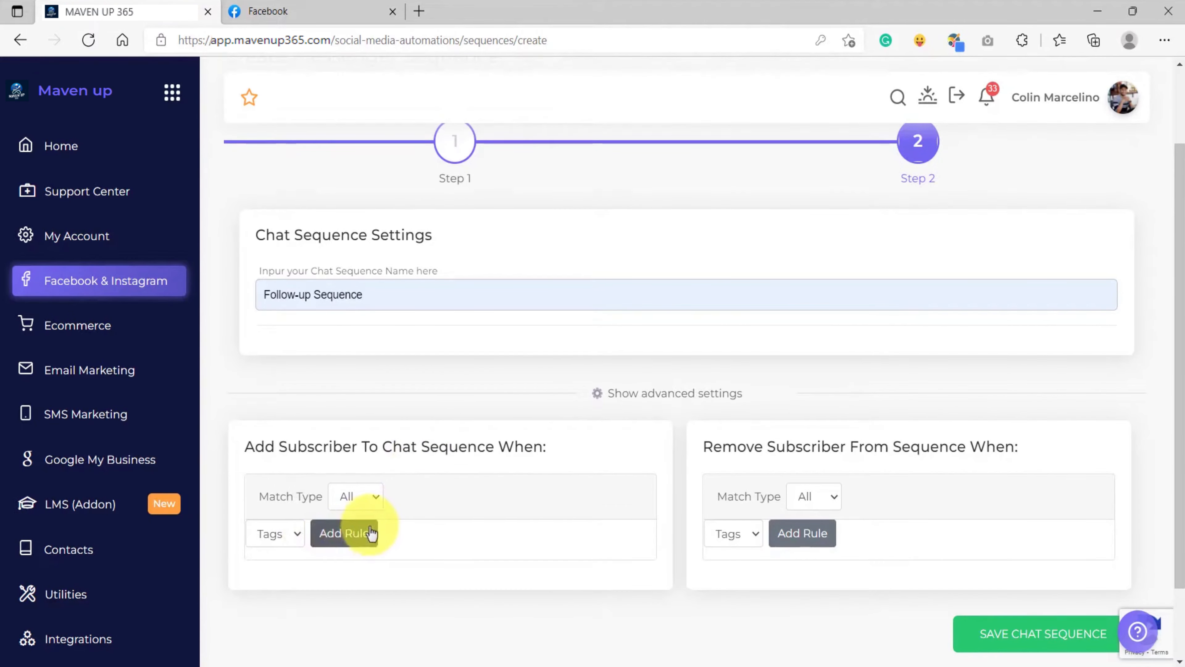
{"action": "left_click", "coordinate": [294, 530]}
{"action": "left_click", "coordinate": [293, 530]}
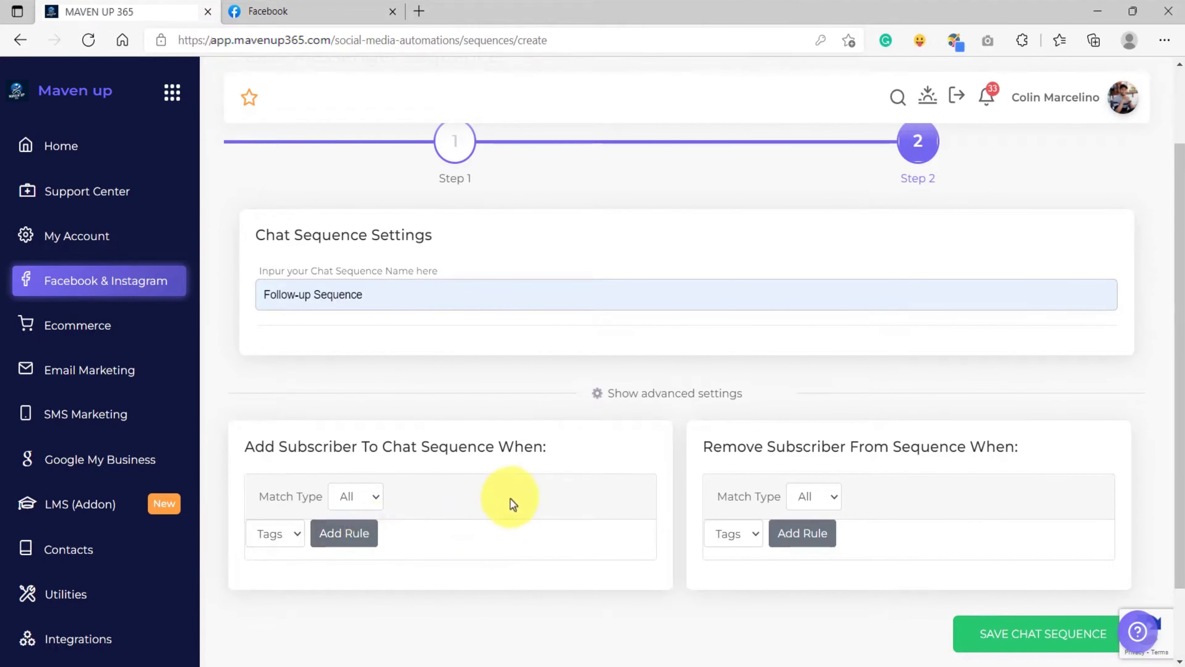
{"action": "scroll", "coordinate": [513, 502], "scroll_direction": "up", "scroll_amount": 2}
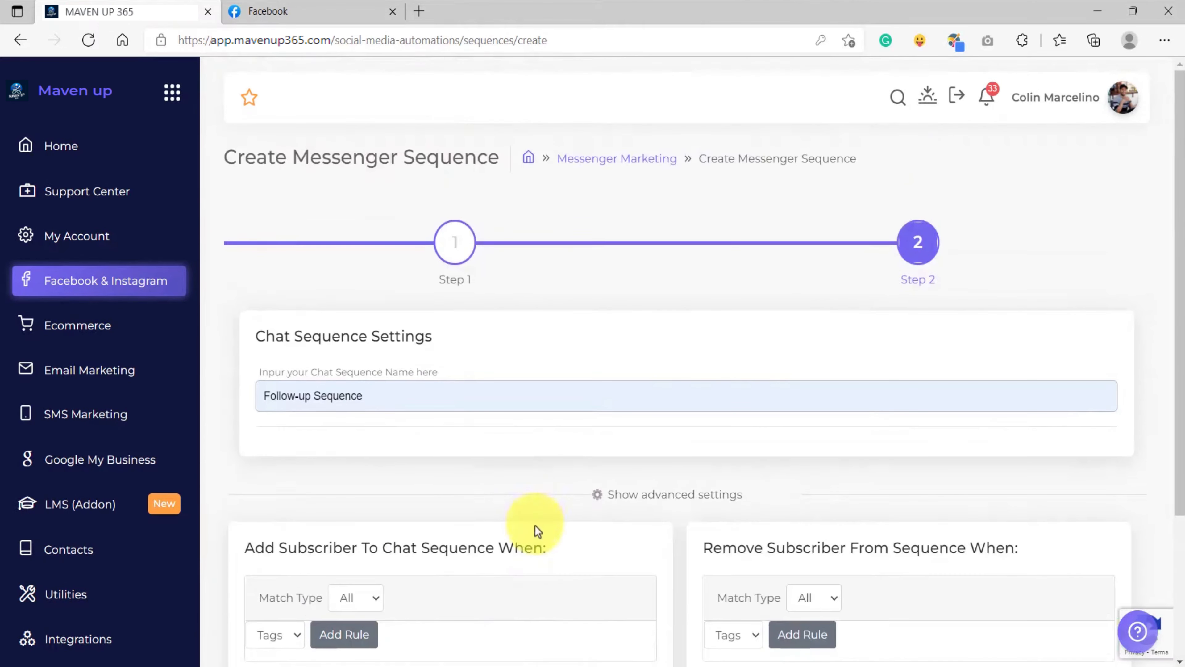
{"action": "left_click", "coordinate": [635, 495]}
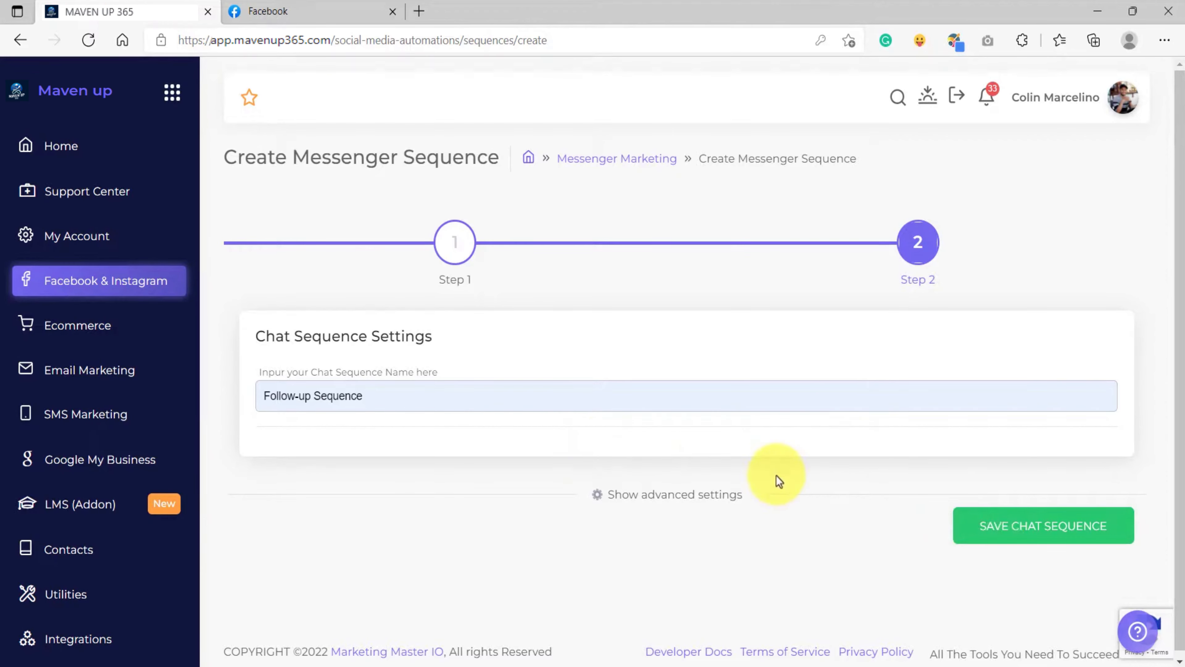
Step: Save the chat sequence with its values confirmed and return to the chatbot flow in Flow Builder V2
{"action": "left_click", "coordinate": [977, 524]}
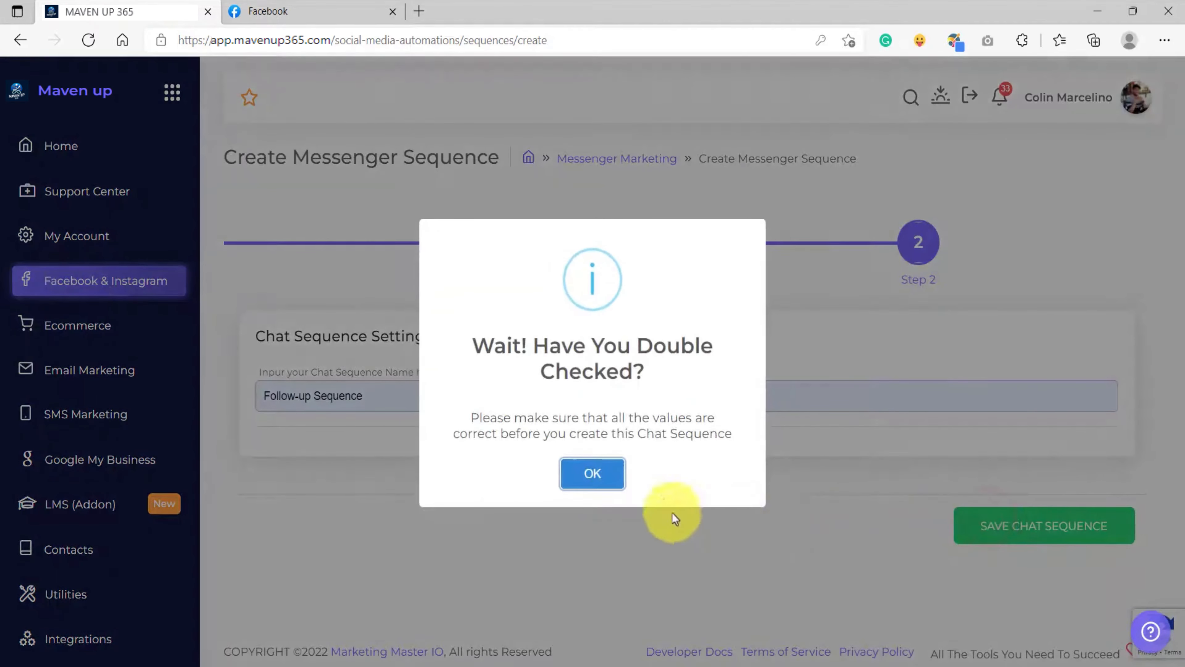
{"action": "left_click", "coordinate": [589, 475]}
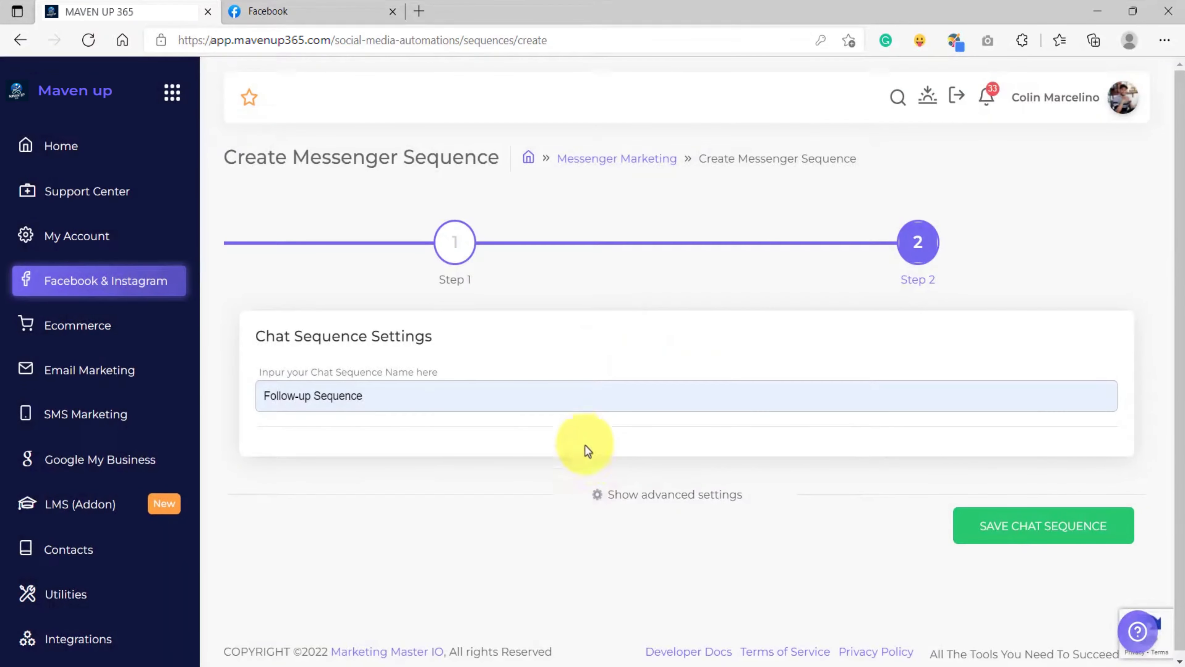
{"action": "left_click", "coordinate": [130, 286]}
{"action": "left_click", "coordinate": [314, 206]}
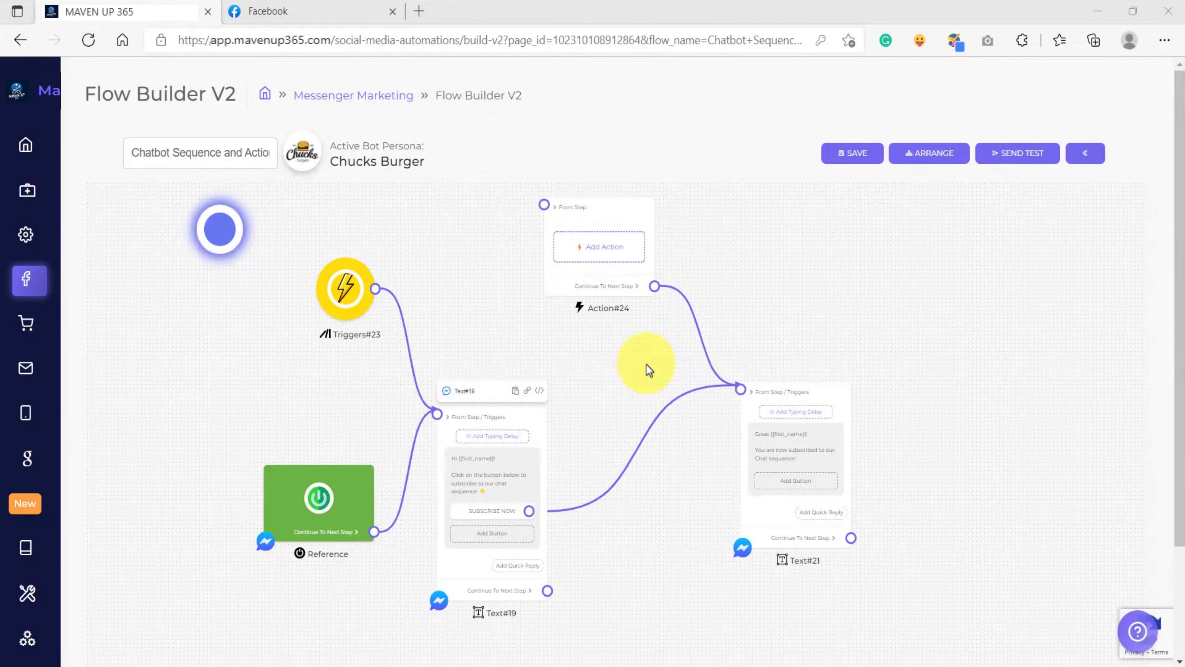
Step: Configure Action#24 with a Messenger Sequence action set to add Follow-up Sequence, and confirm the changes
{"action": "left_click_drag", "start_coordinate": [648, 345], "coordinate": [658, 441]}
{"action": "scroll", "coordinate": [617, 340], "scroll_direction": "up", "scroll_amount": 5}
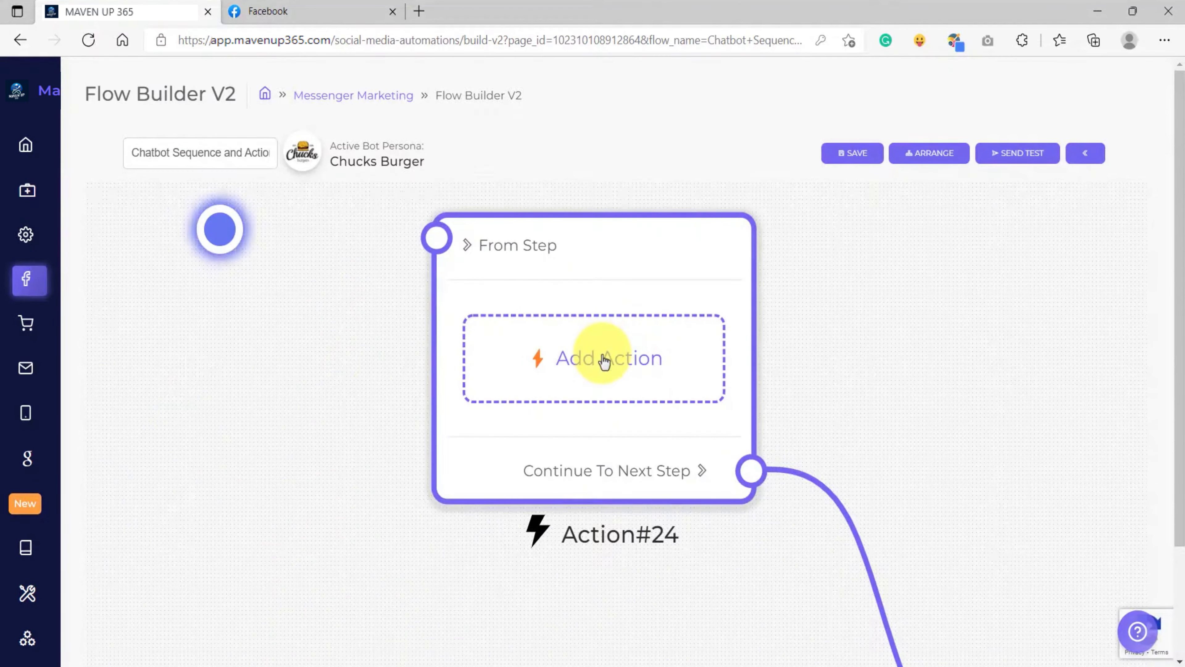
{"action": "left_click", "coordinate": [605, 358]}
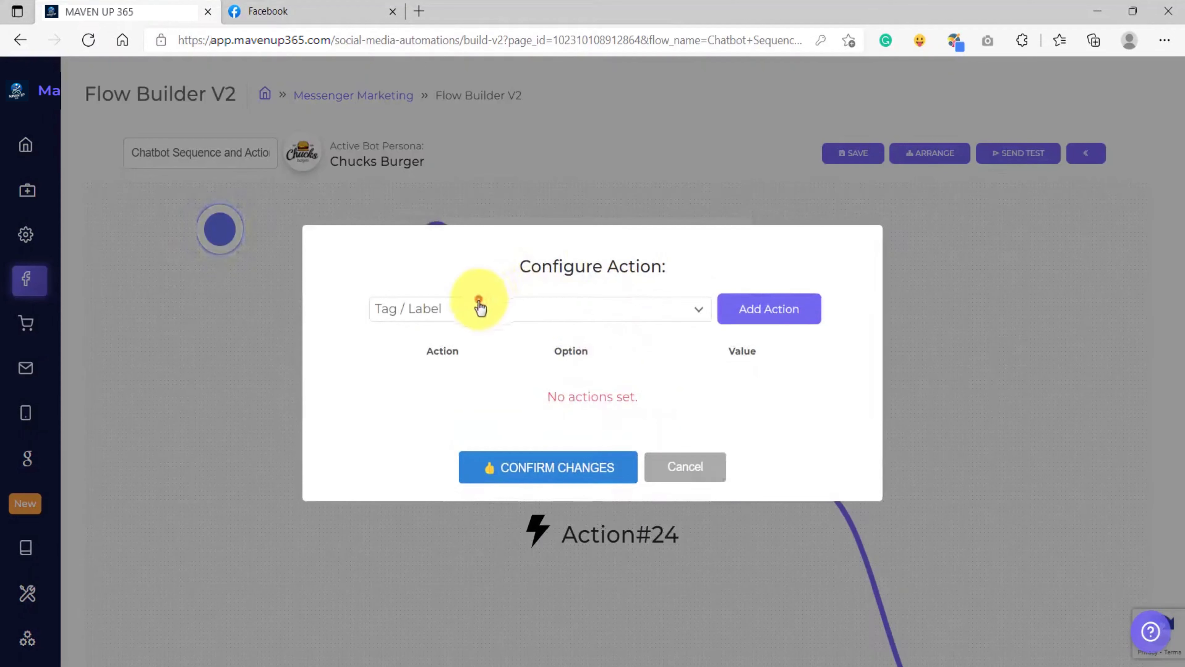
{"action": "left_click", "coordinate": [478, 306]}
{"action": "left_click", "coordinate": [506, 422]}
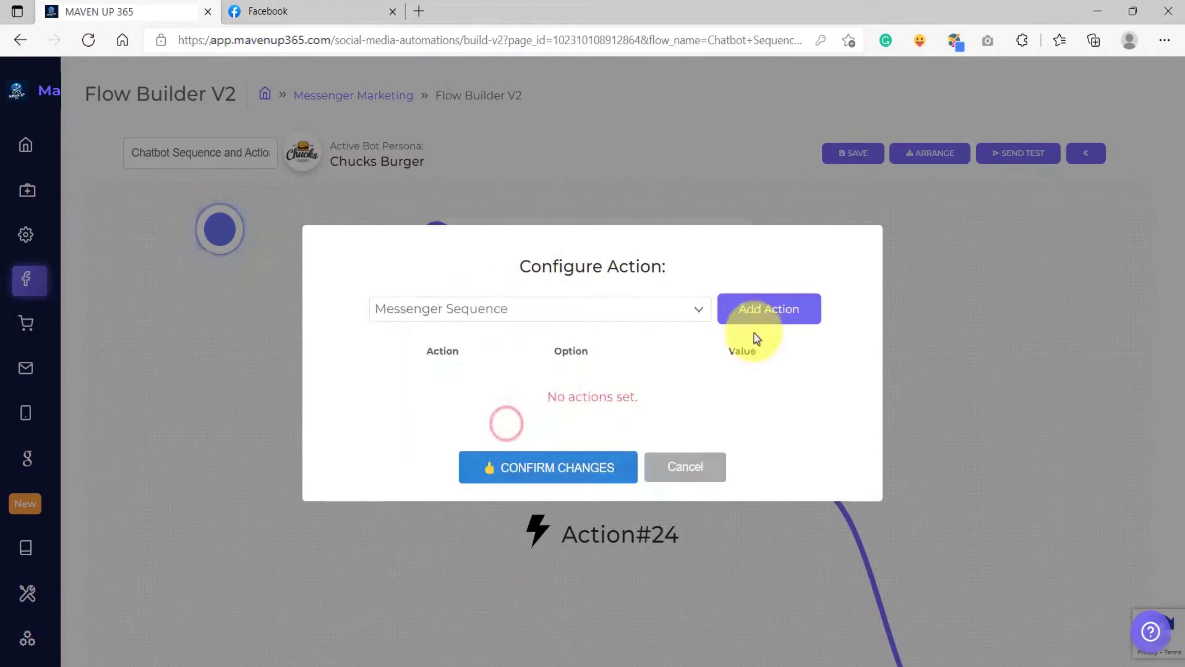
{"action": "left_click", "coordinate": [780, 315]}
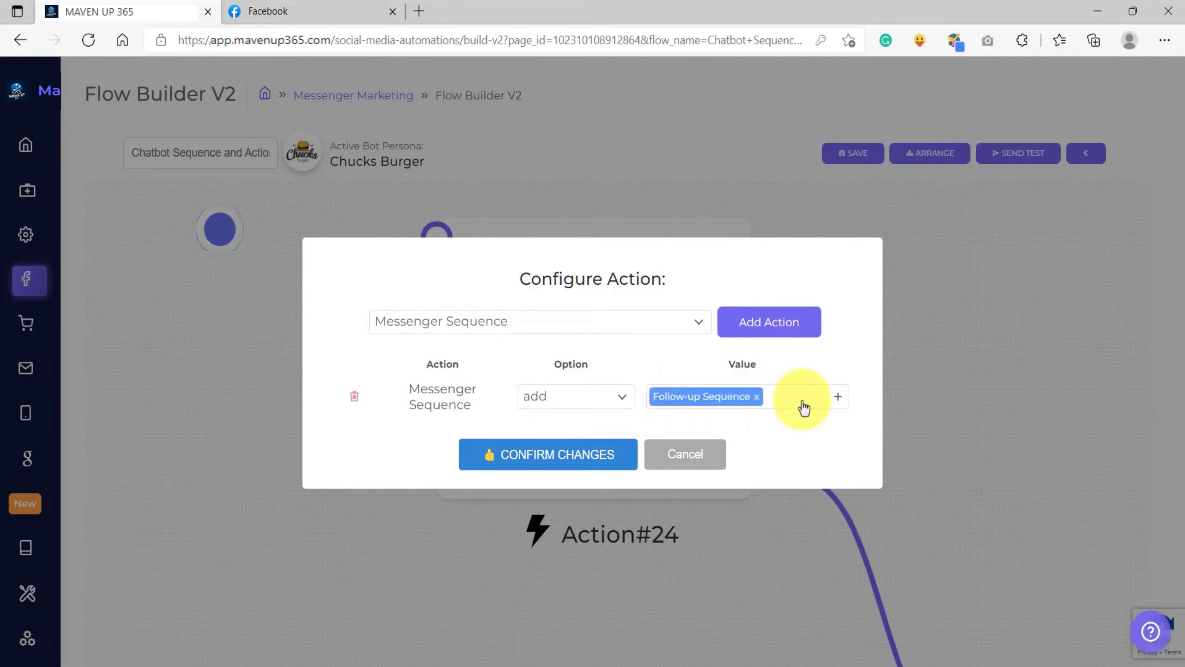
{"action": "left_click", "coordinate": [548, 455]}
Step: Examine the SUBSCRIBE NOW button of the Text#19 message and its connection in relation to Action#24
{"action": "scroll", "coordinate": [562, 458], "scroll_direction": "down", "scroll_amount": 4}
{"action": "left_click_drag", "start_coordinate": [567, 502], "coordinate": [612, 411]}
{"action": "scroll", "coordinate": [549, 483], "scroll_direction": "up", "scroll_amount": 12}
{"action": "scroll", "coordinate": [549, 483], "scroll_direction": "down", "scroll_amount": 3}
{"action": "left_click", "coordinate": [672, 422]}
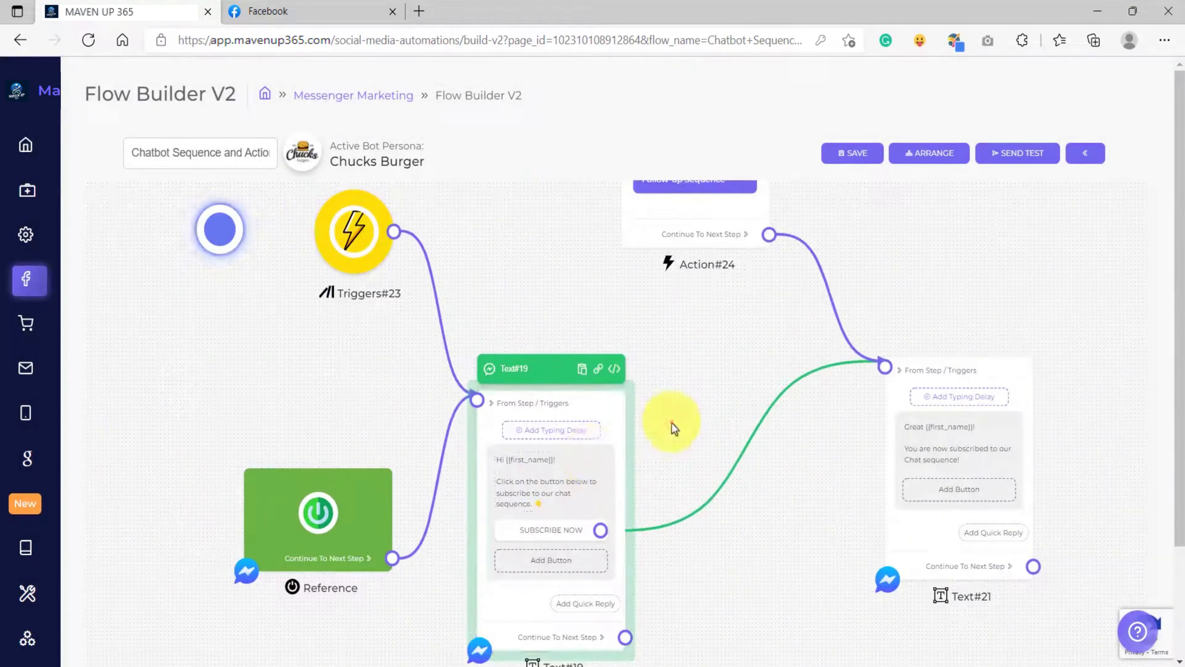
{"action": "scroll", "coordinate": [547, 451], "scroll_direction": "up", "scroll_amount": 5}
{"action": "scroll", "coordinate": [546, 430], "scroll_direction": "down", "scroll_amount": 1}
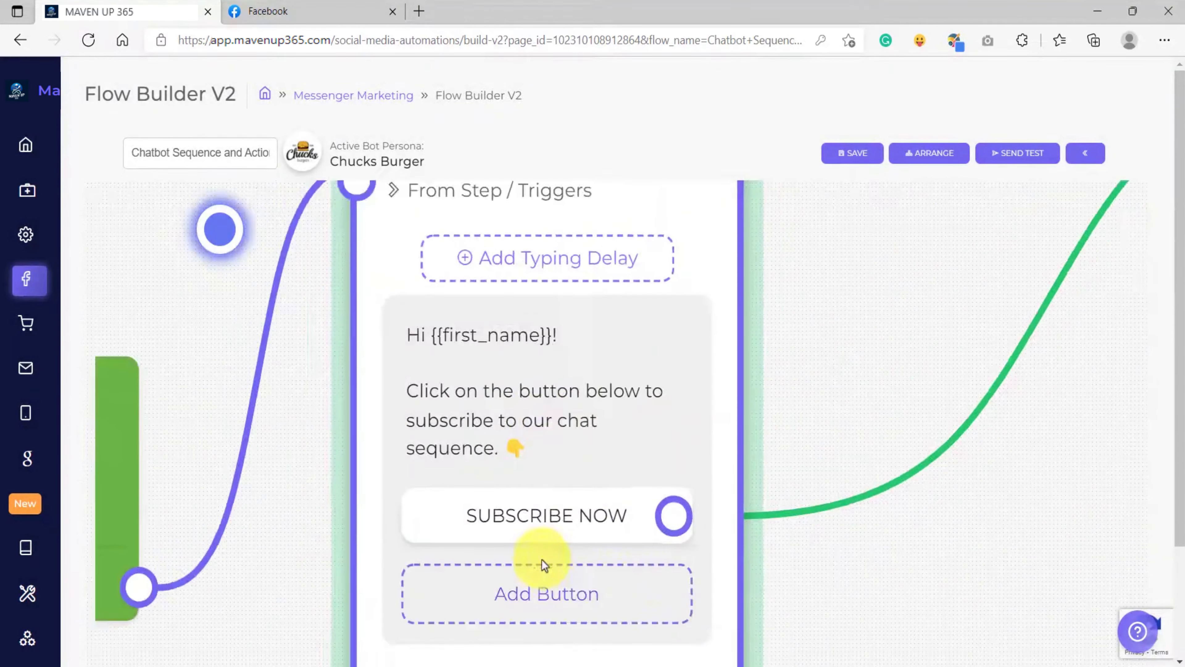
{"action": "scroll", "coordinate": [544, 563], "scroll_direction": "up", "scroll_amount": 3}
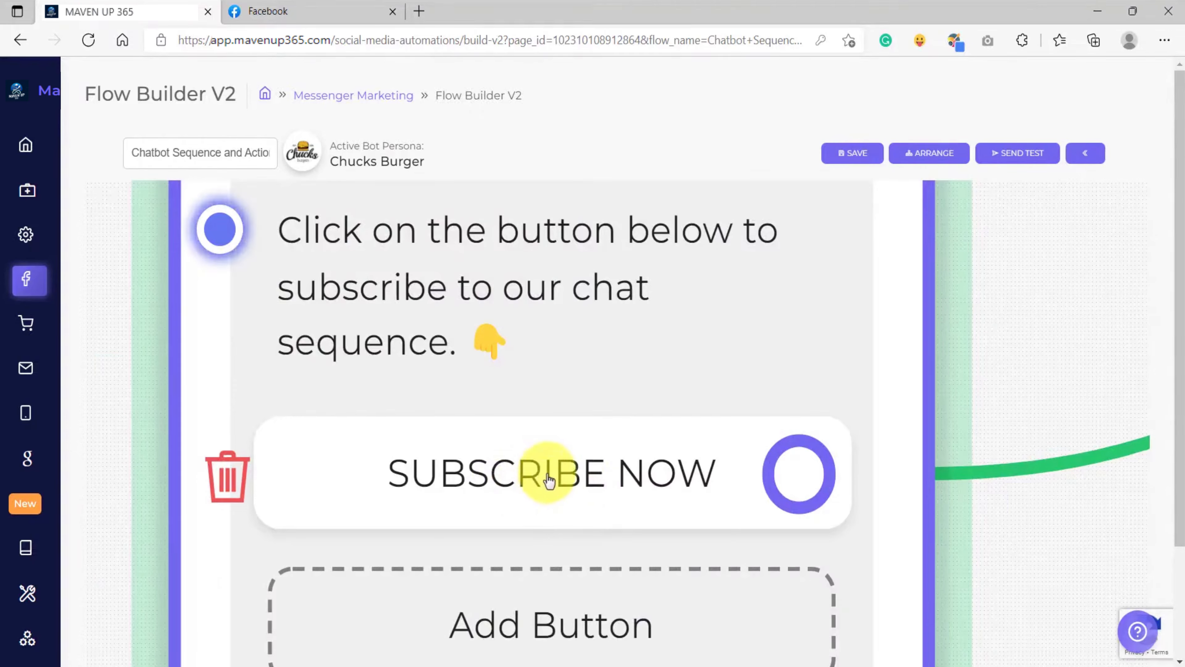
{"action": "scroll", "coordinate": [549, 481], "scroll_direction": "down", "scroll_amount": 6}
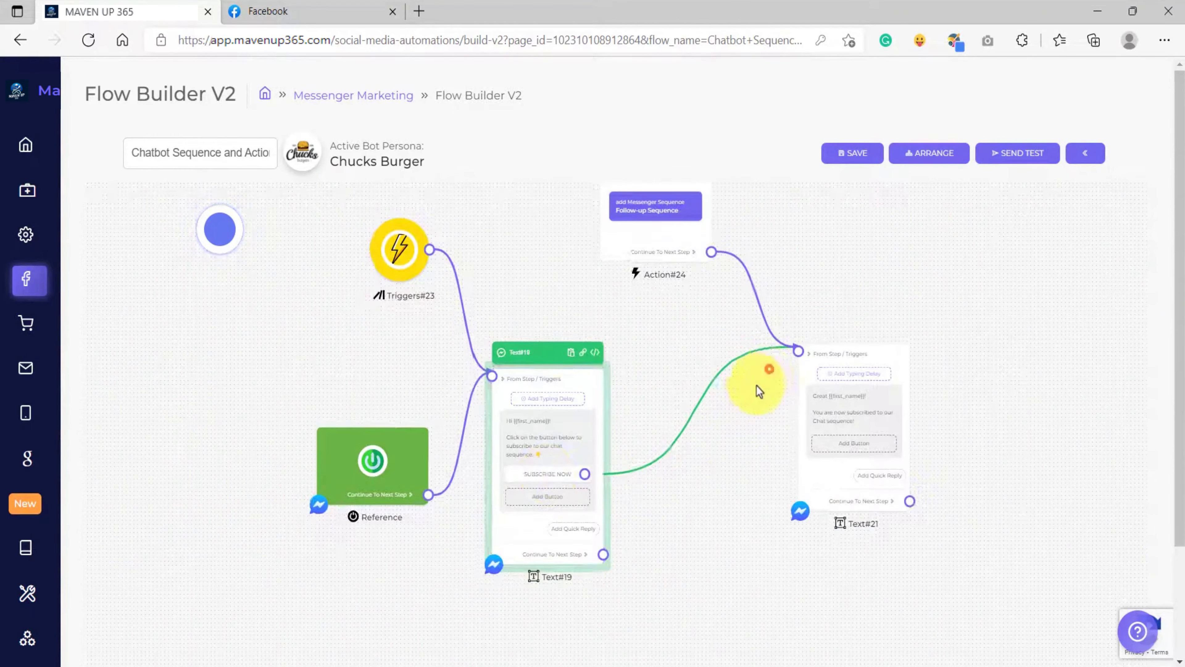
{"action": "left_click_drag", "start_coordinate": [756, 386], "coordinate": [584, 454]}
{"action": "left_click_drag", "start_coordinate": [630, 316], "coordinate": [749, 427]}
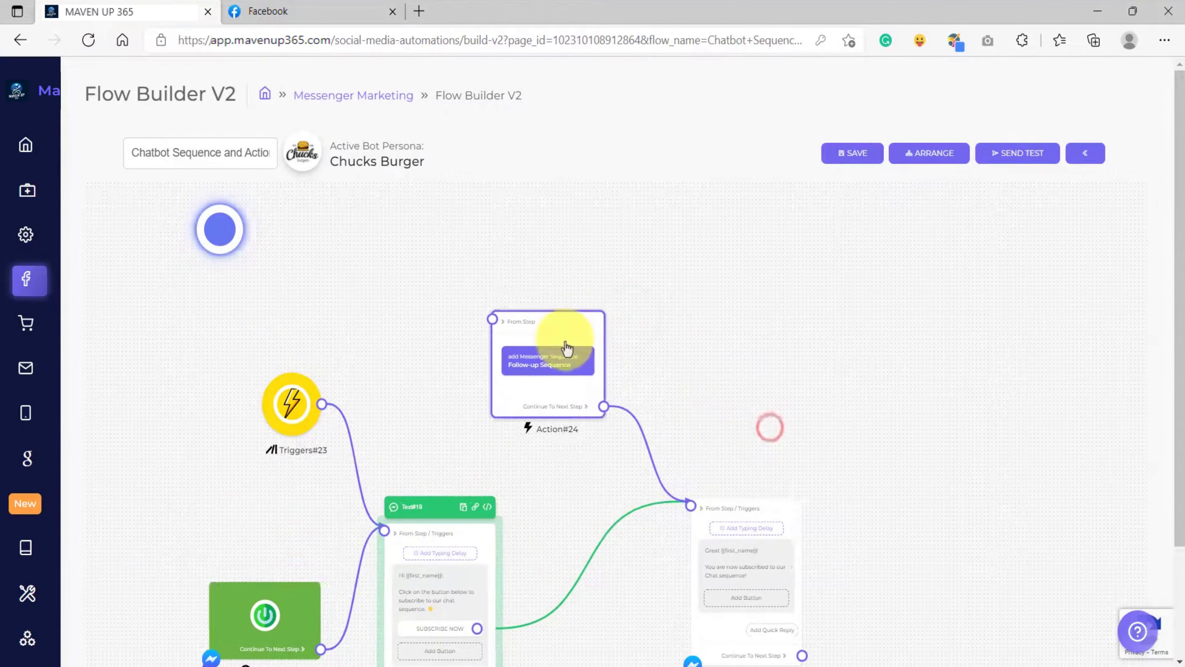